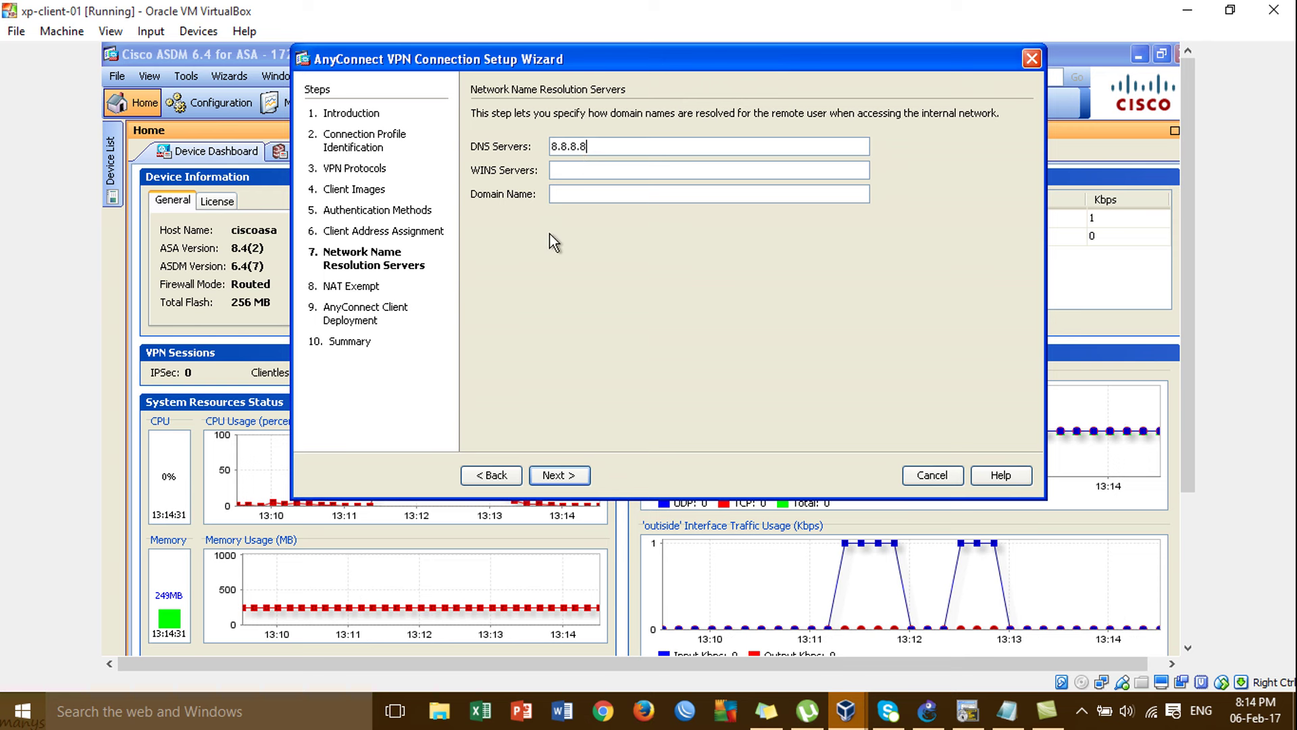
Exempt VPN traffic from NAT, then finish the AnyConnect wizard to deliver its configuration to the ASA.
left_click(568, 475)
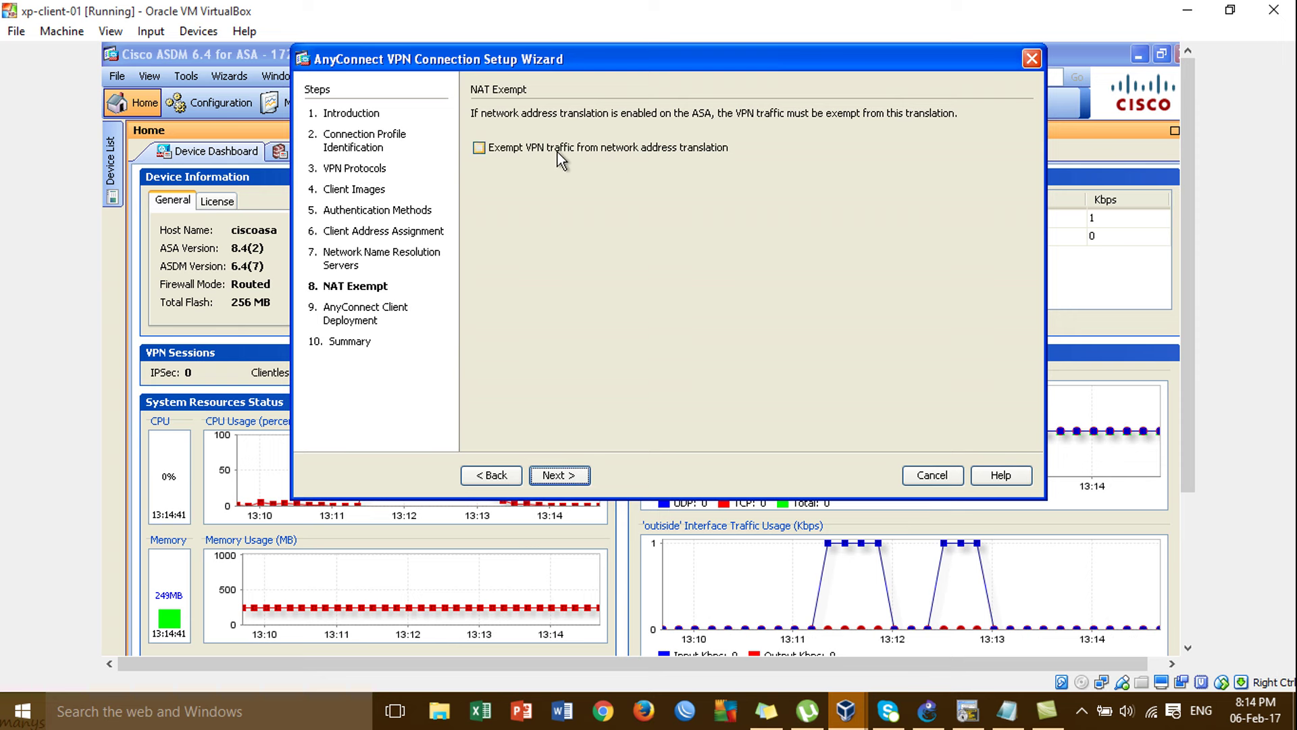
left_click(659, 157)
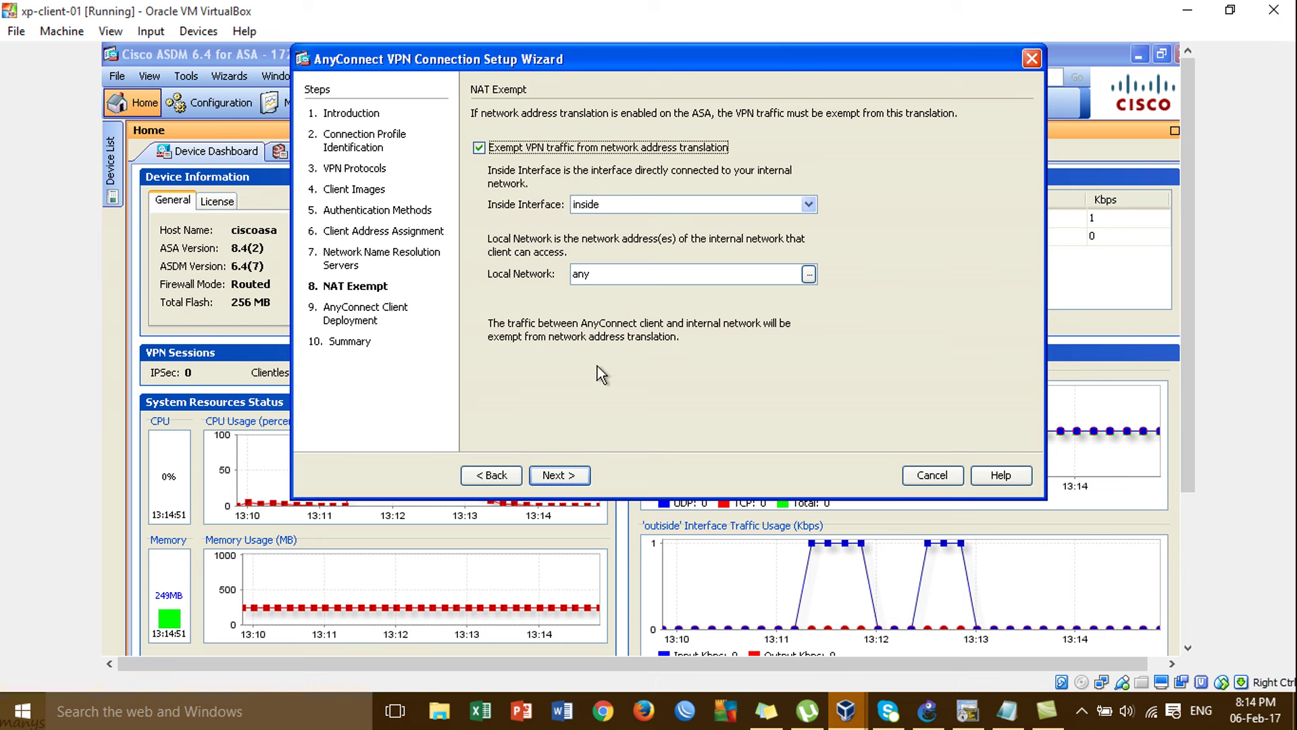
left_click(561, 477)
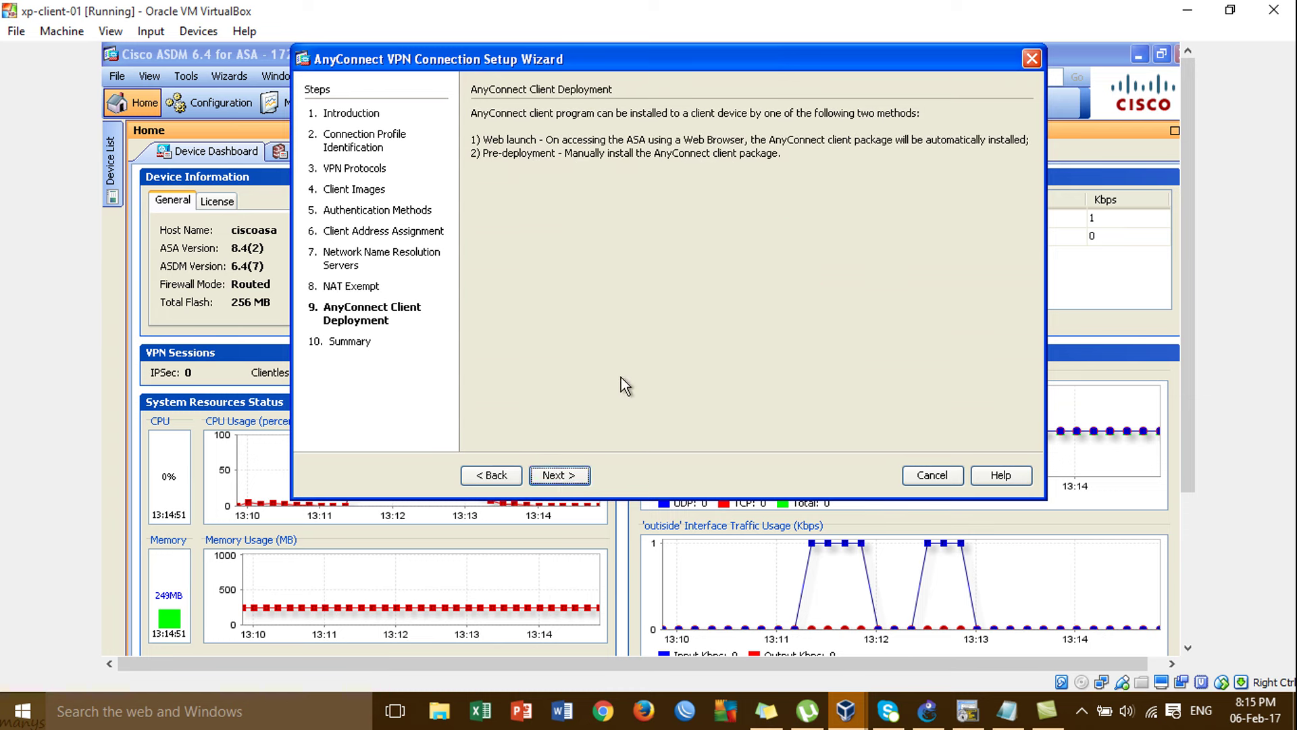
left_click(563, 476)
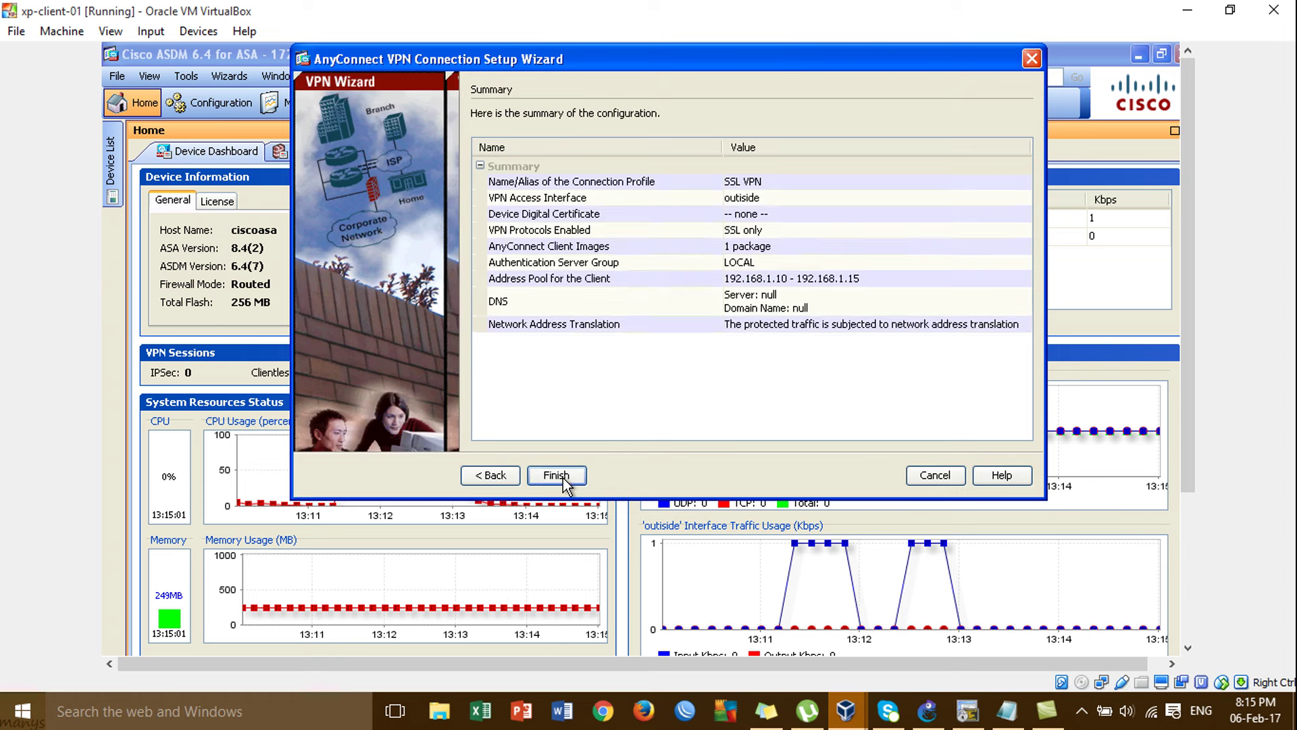
left_click(554, 476)
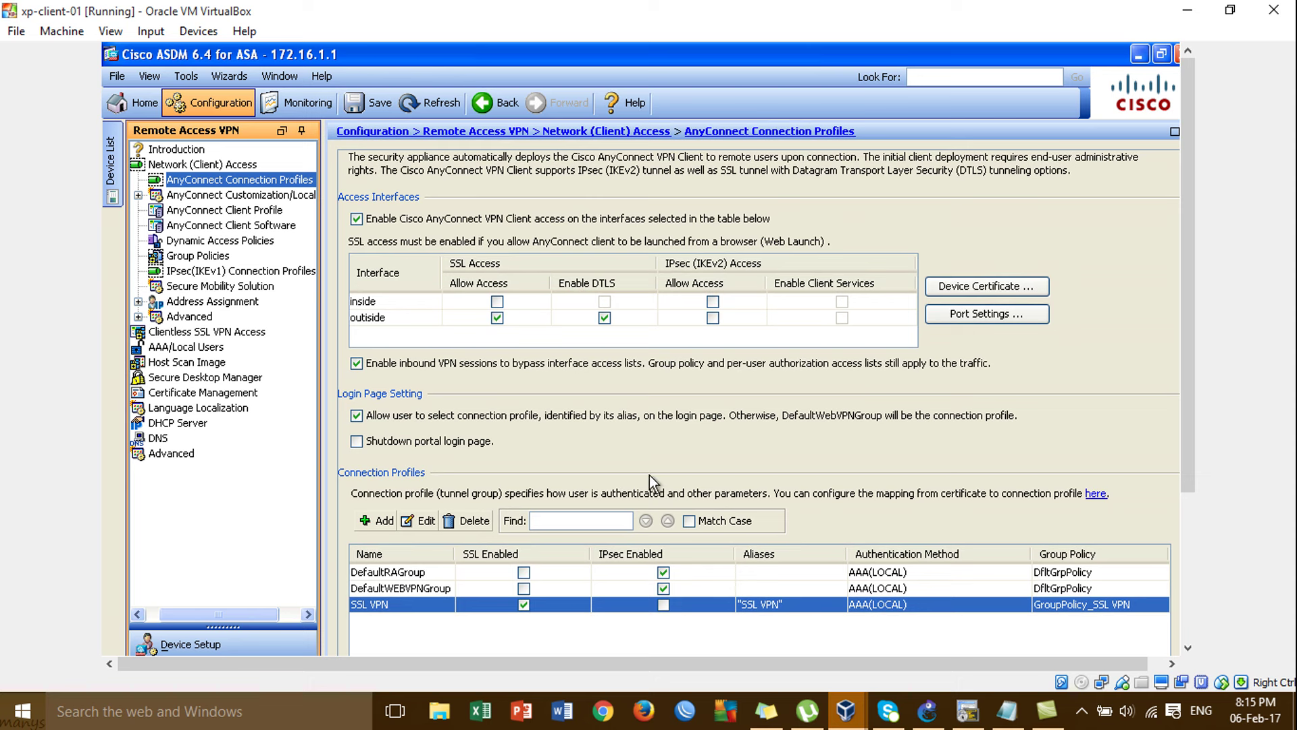
Minimize the xp-client-01 VirtualBox window after reviewing the new SSL VPN connection profile.
left_click(1187, 10)
Minimize the ASA-1 console and bring the winxp-client-03 VM window to the front.
left_click(1051, 117)
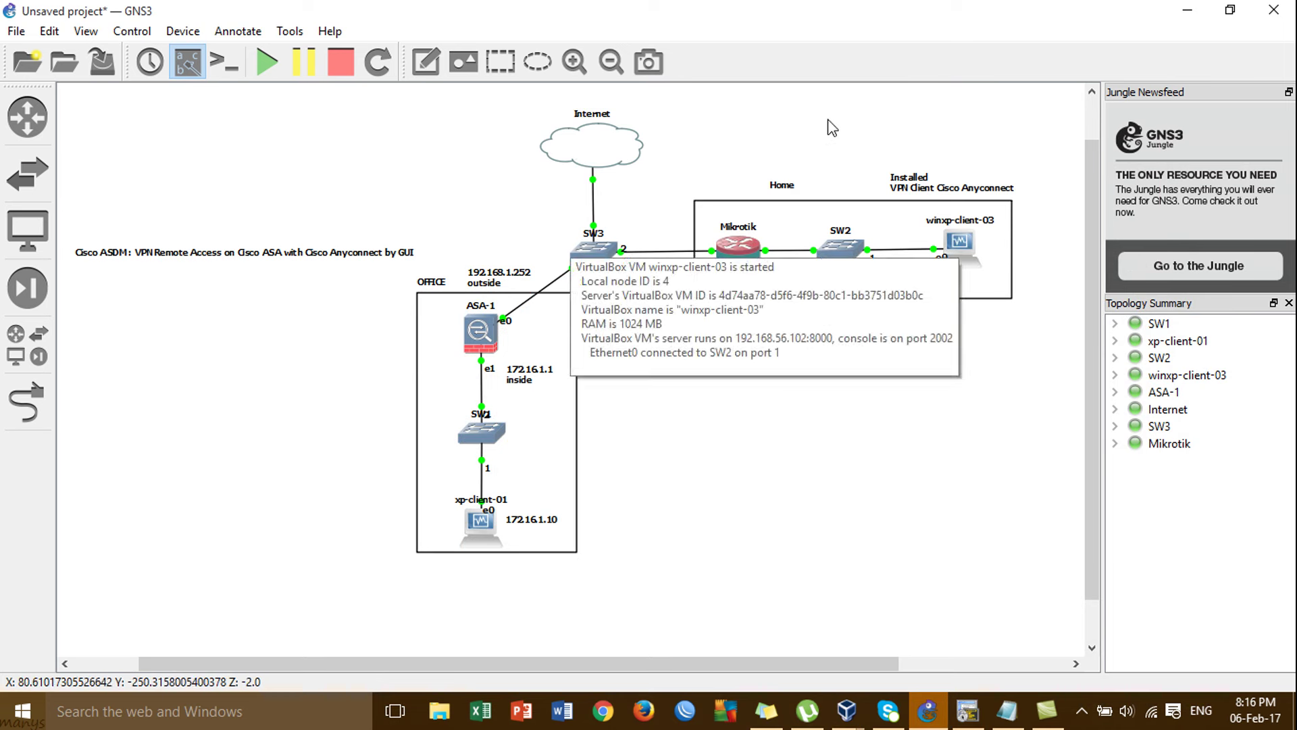
mouse_move(955, 257)
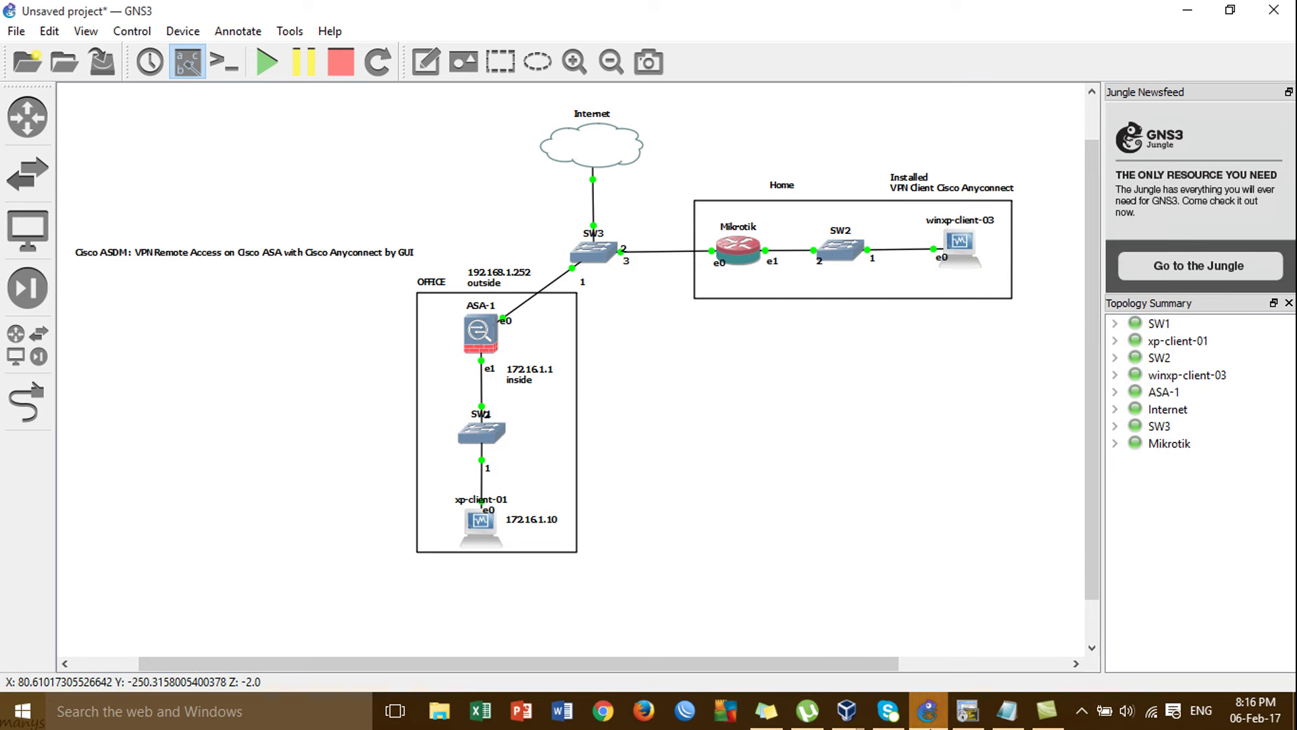
mouse_move(838, 721)
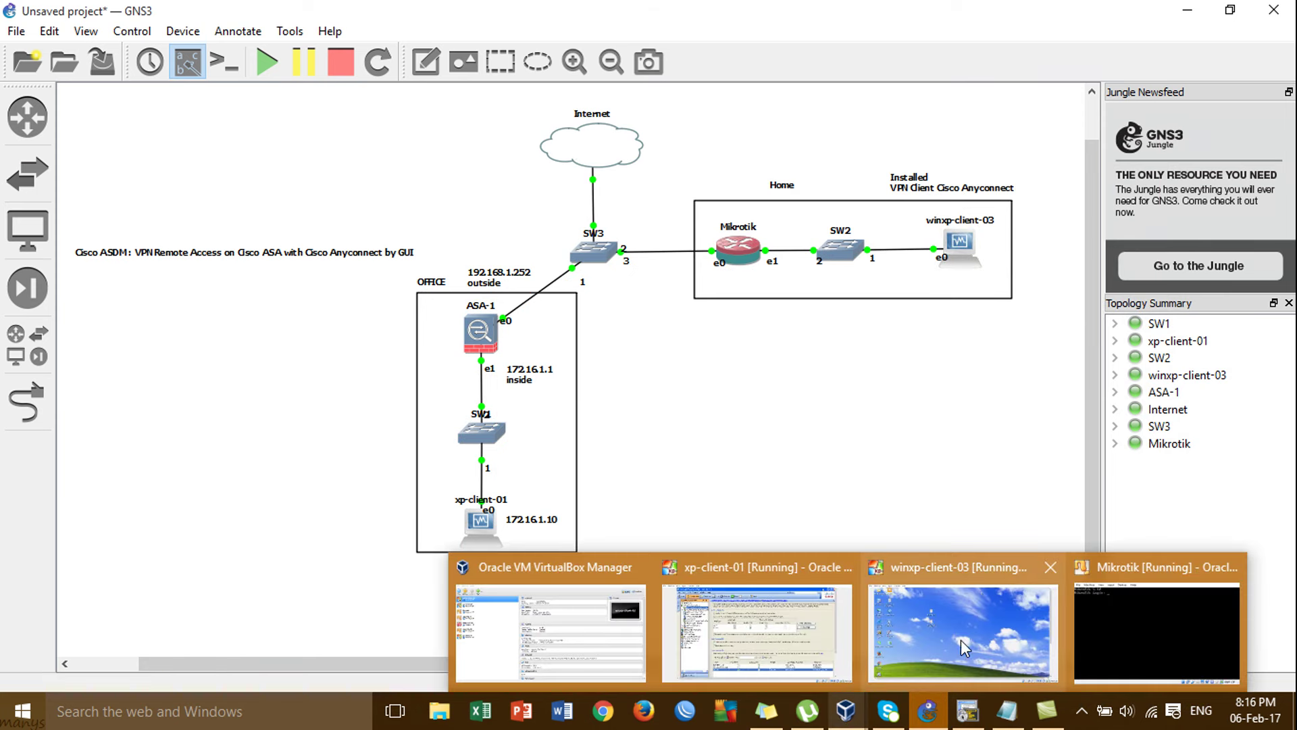
left_click(973, 629)
Check that the AnyConnect client is ready to connect, close it, and launch Firefox.
left_click(1251, 534)
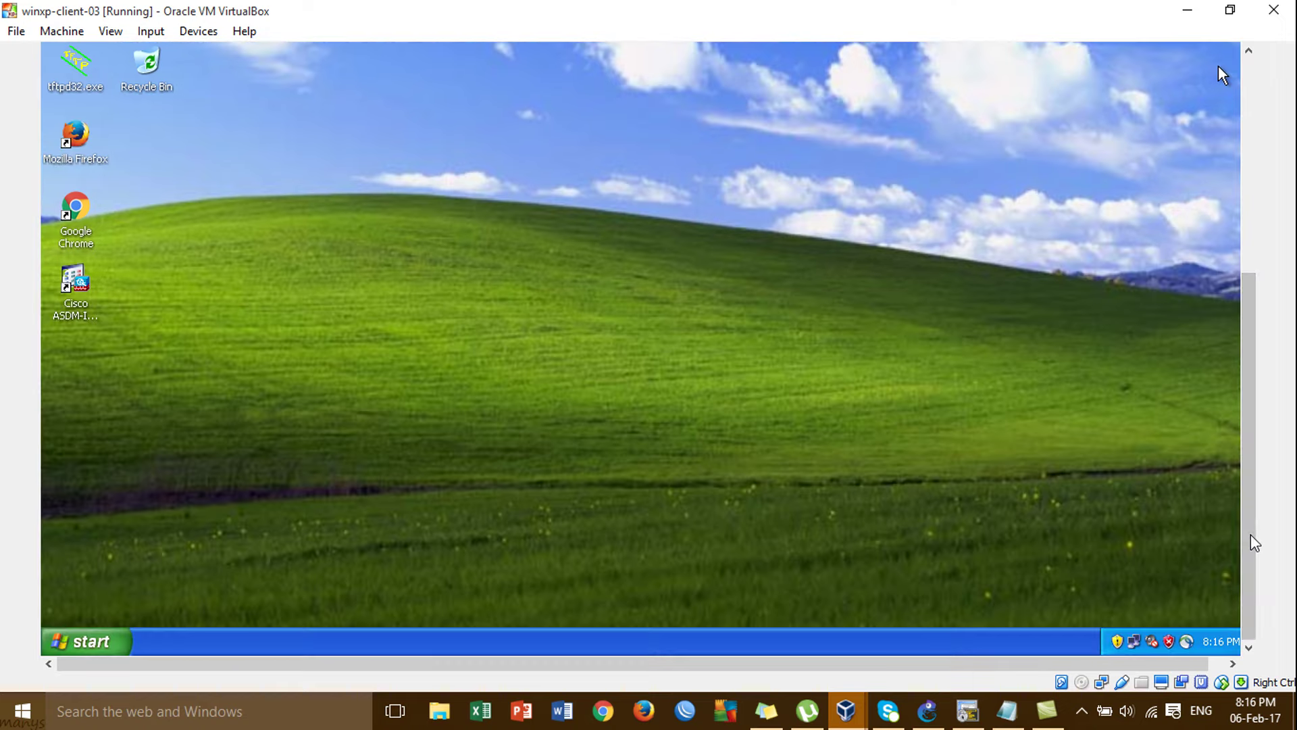
left_click_drag(1248, 447, 1243, 492)
left_click(1187, 641)
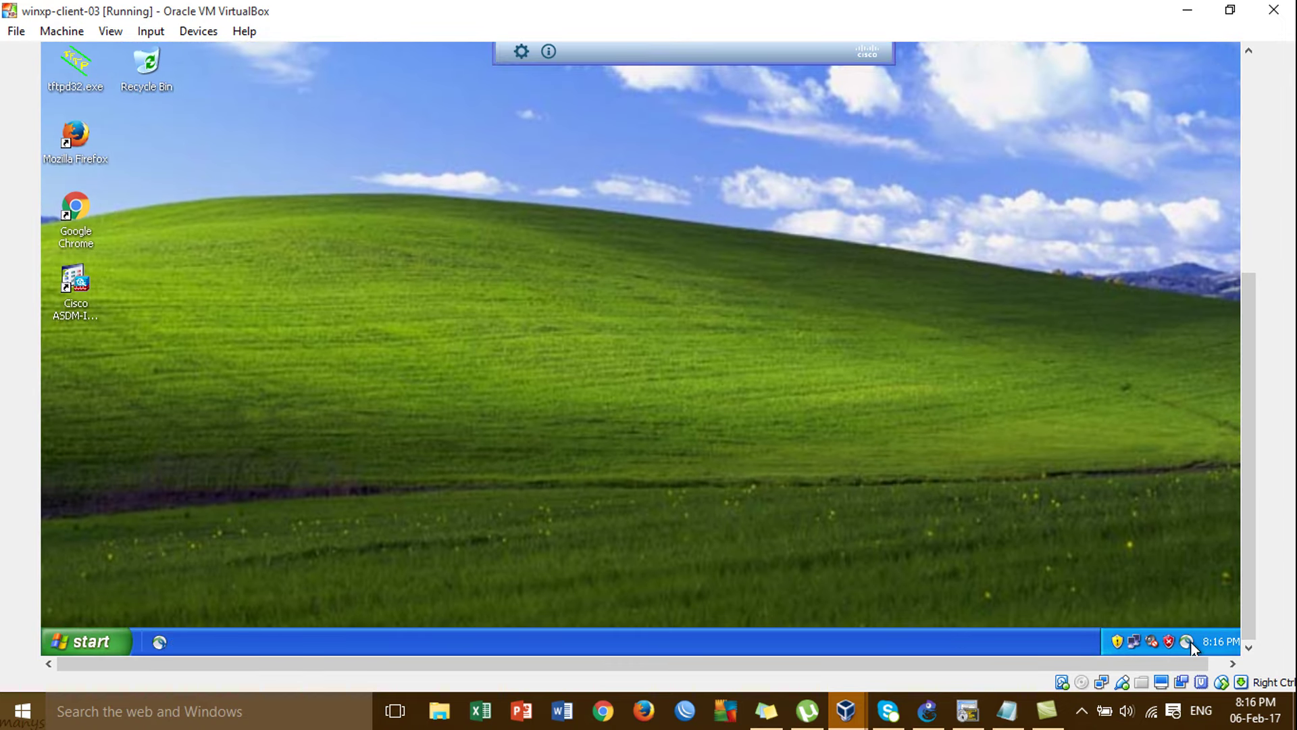
left_click_drag(1246, 551, 1234, 353)
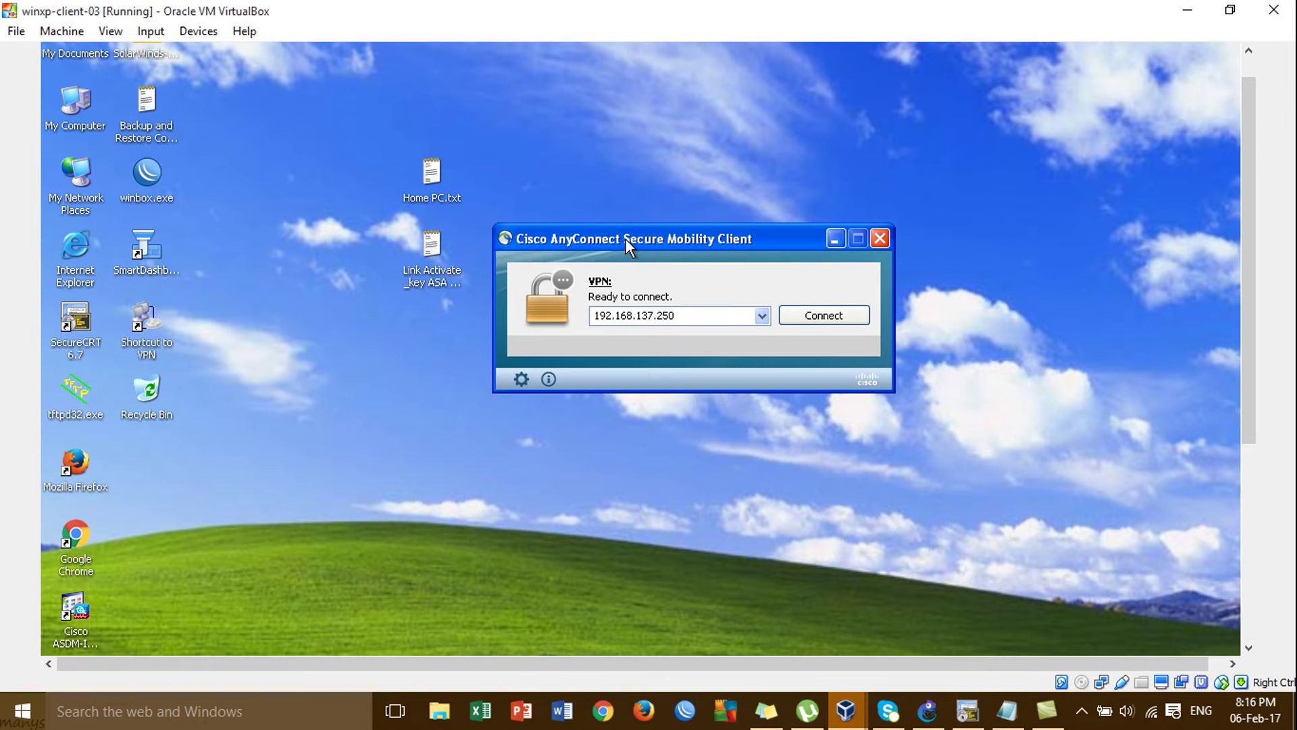
left_click_drag(663, 238, 653, 161)
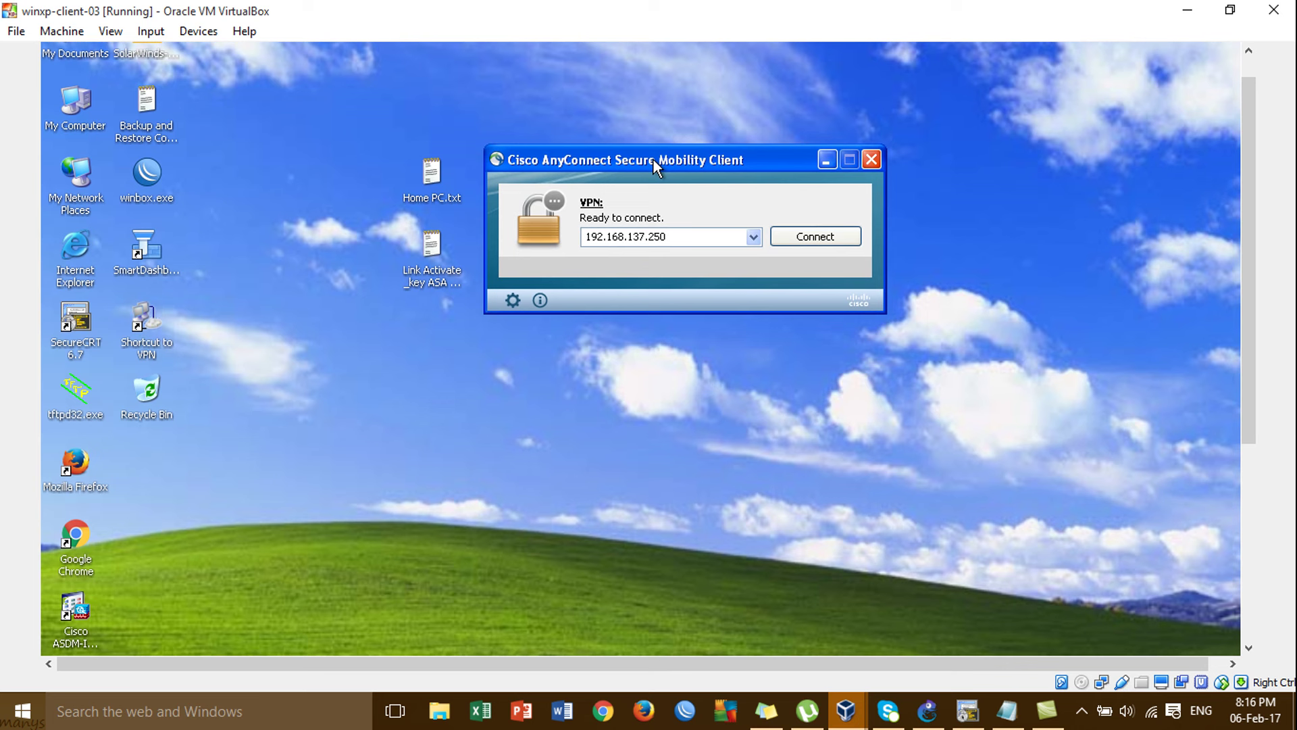
left_click(872, 160)
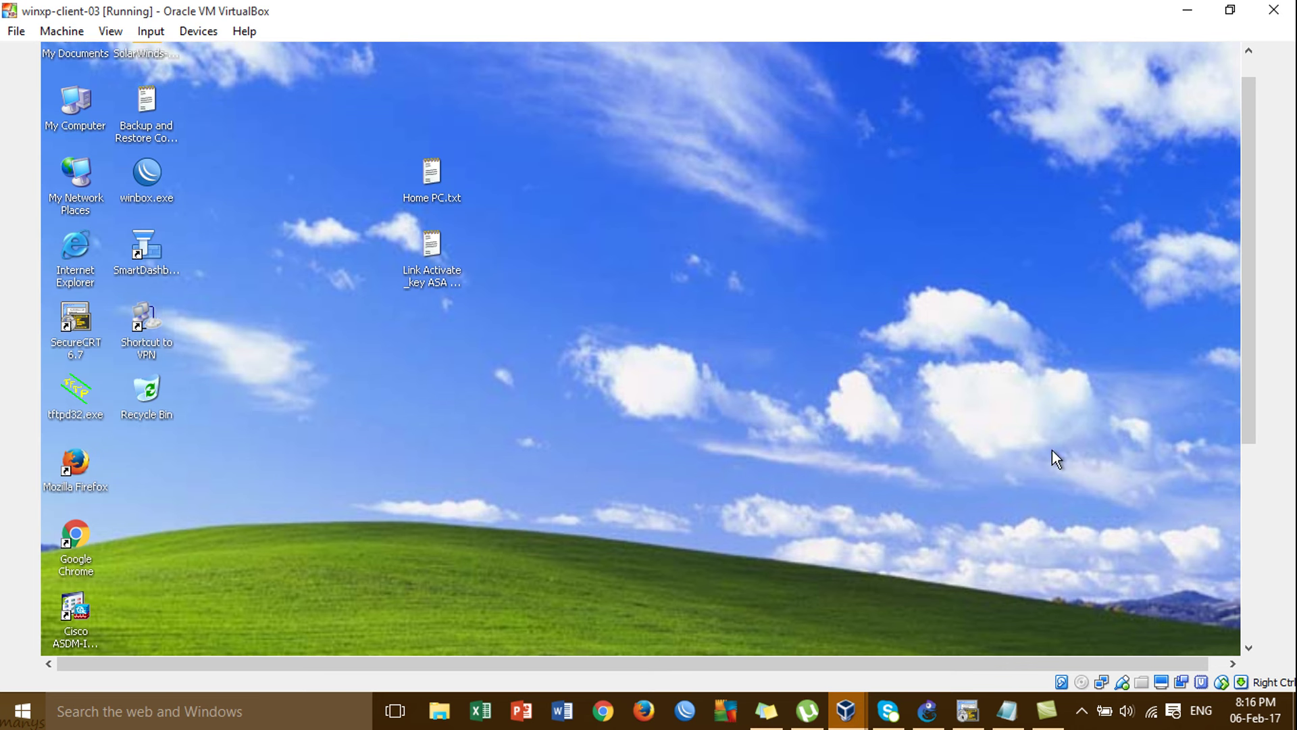
double_click(76, 468)
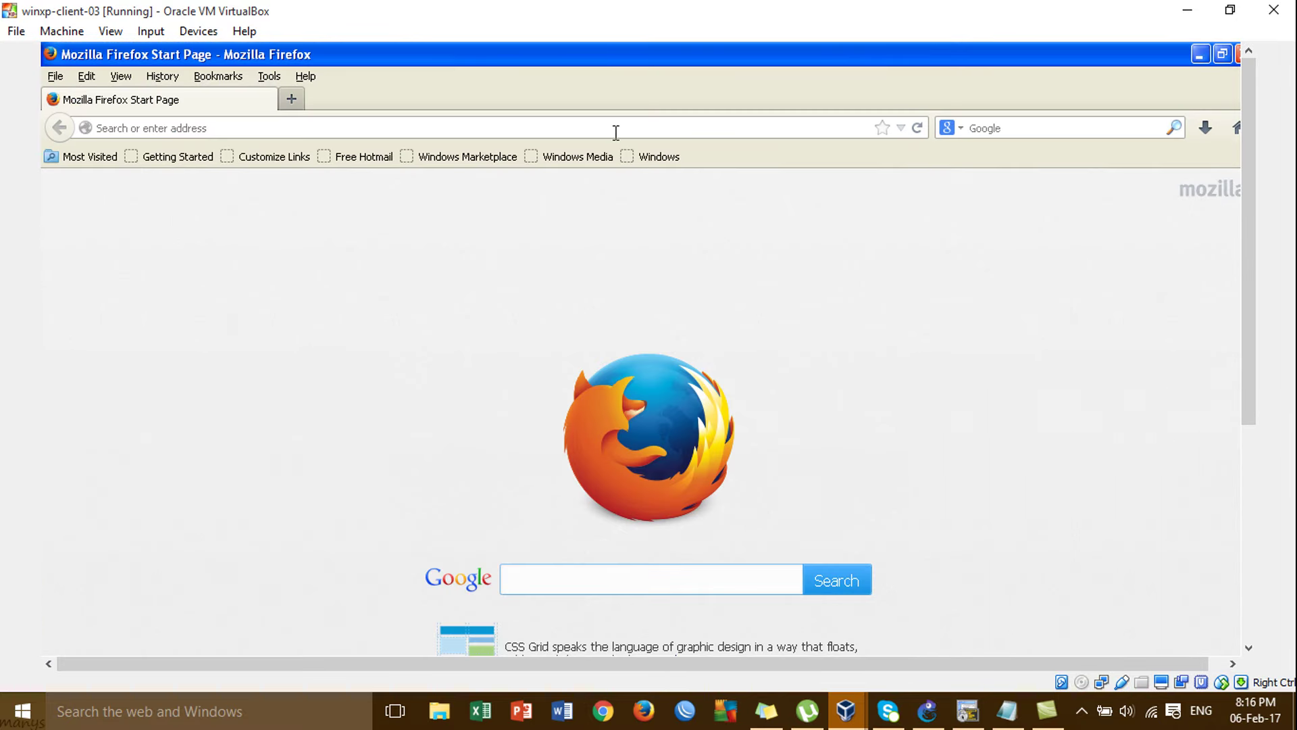
left_click(616, 131)
type("https:")
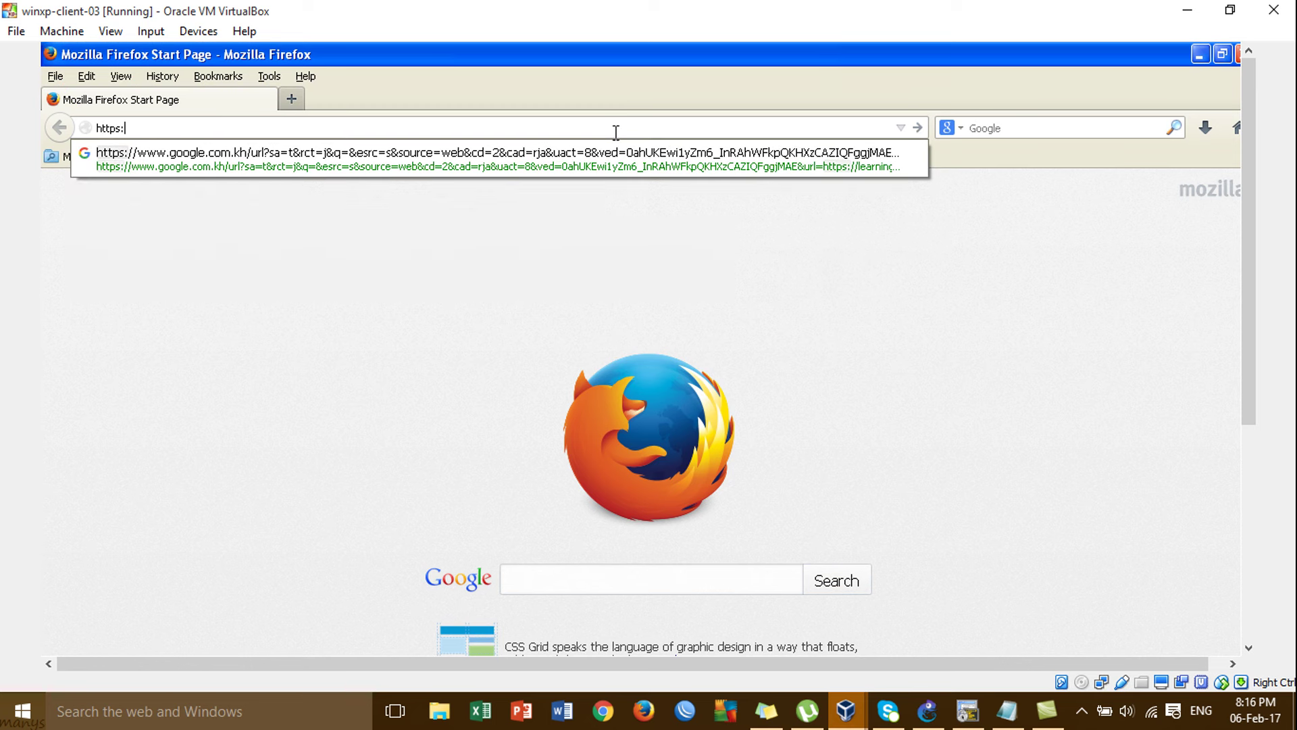
type("//192")
key("End")
key("BackSpace")
key("BackSpace")
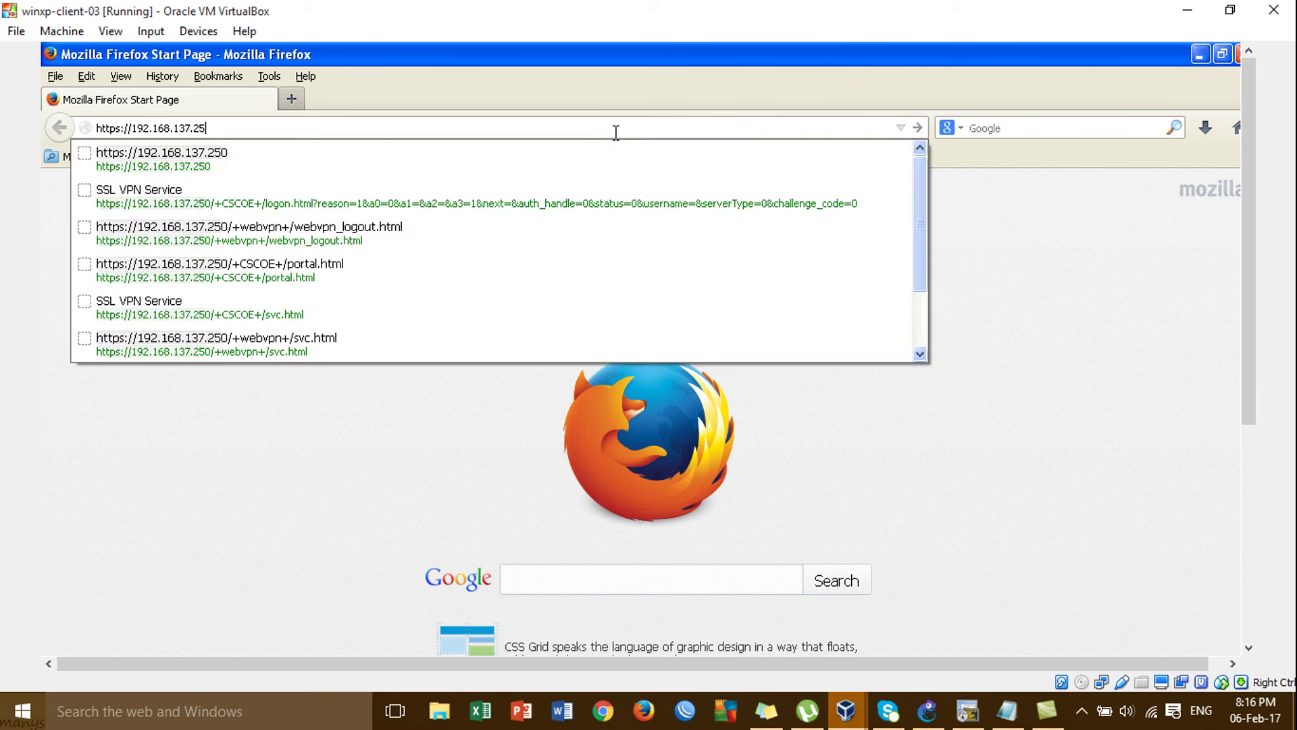
type("2")
key("Return")
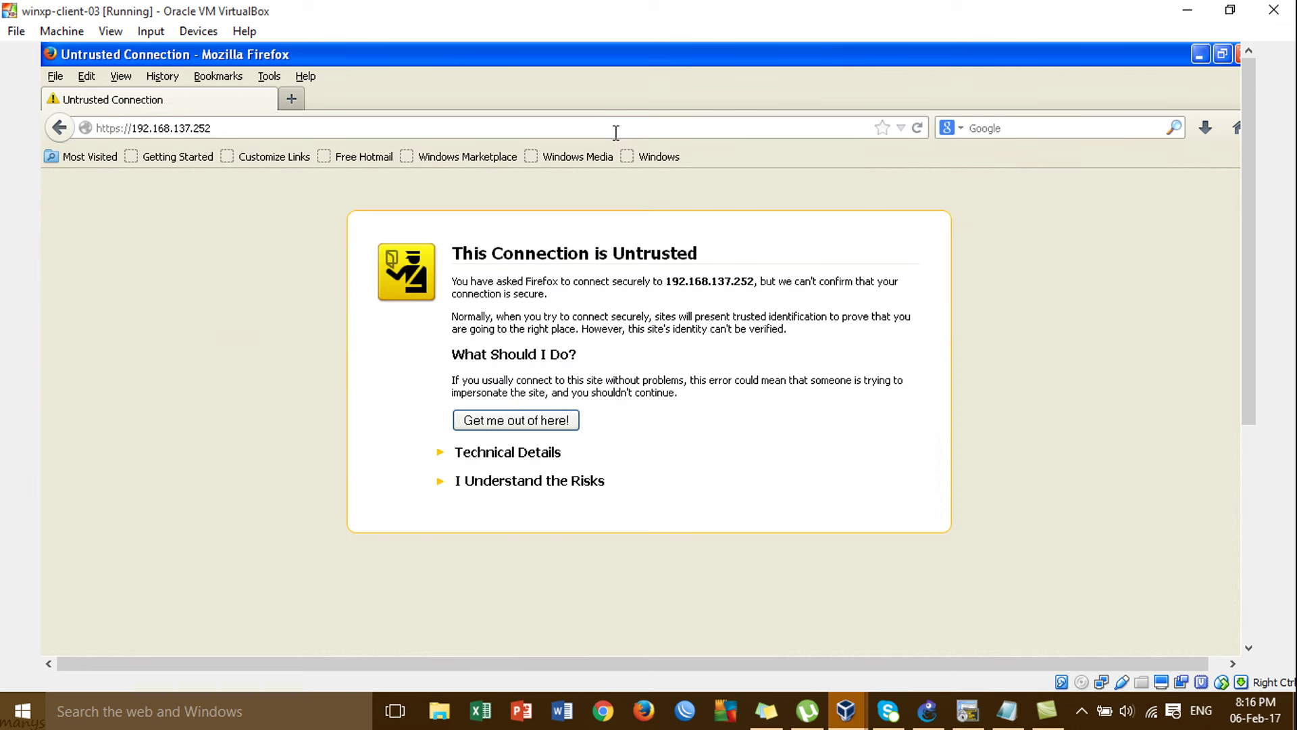
Add and confirm a security exception for the gateway's untrusted certificate.
left_click(501, 482)
left_click(528, 594)
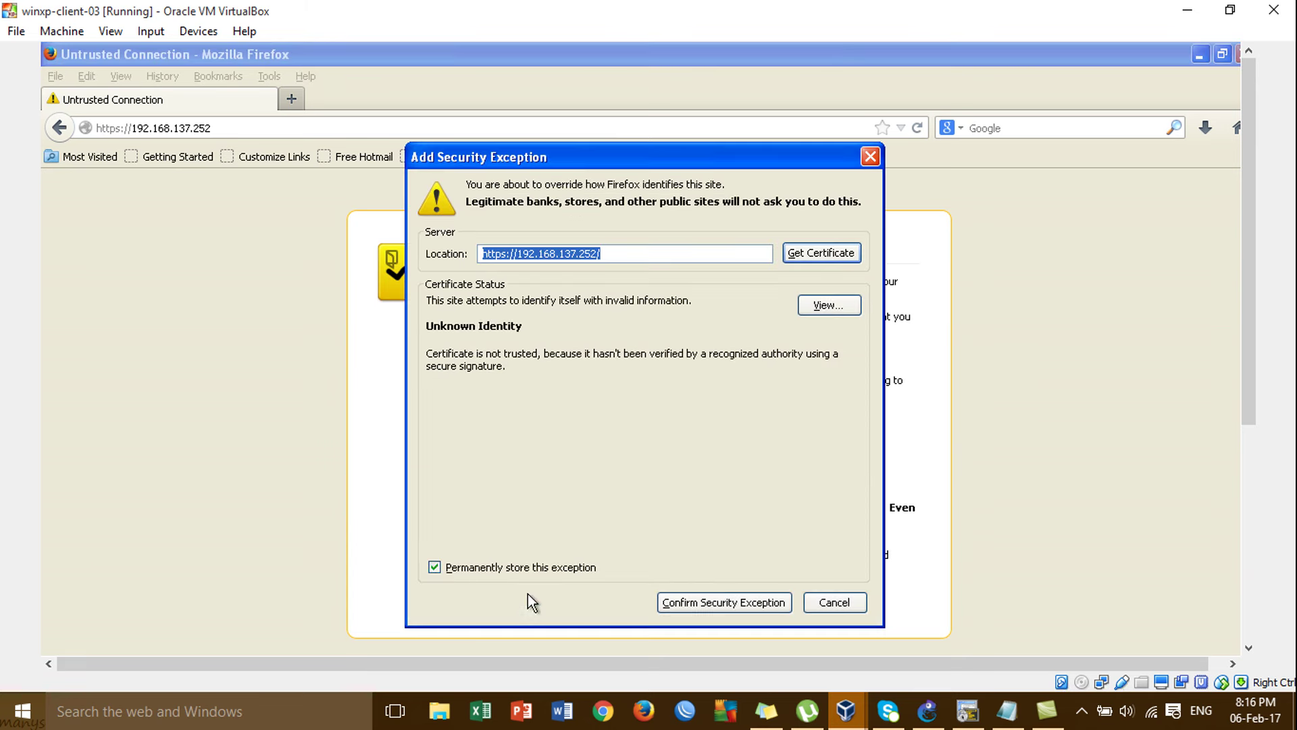
left_click(723, 600)
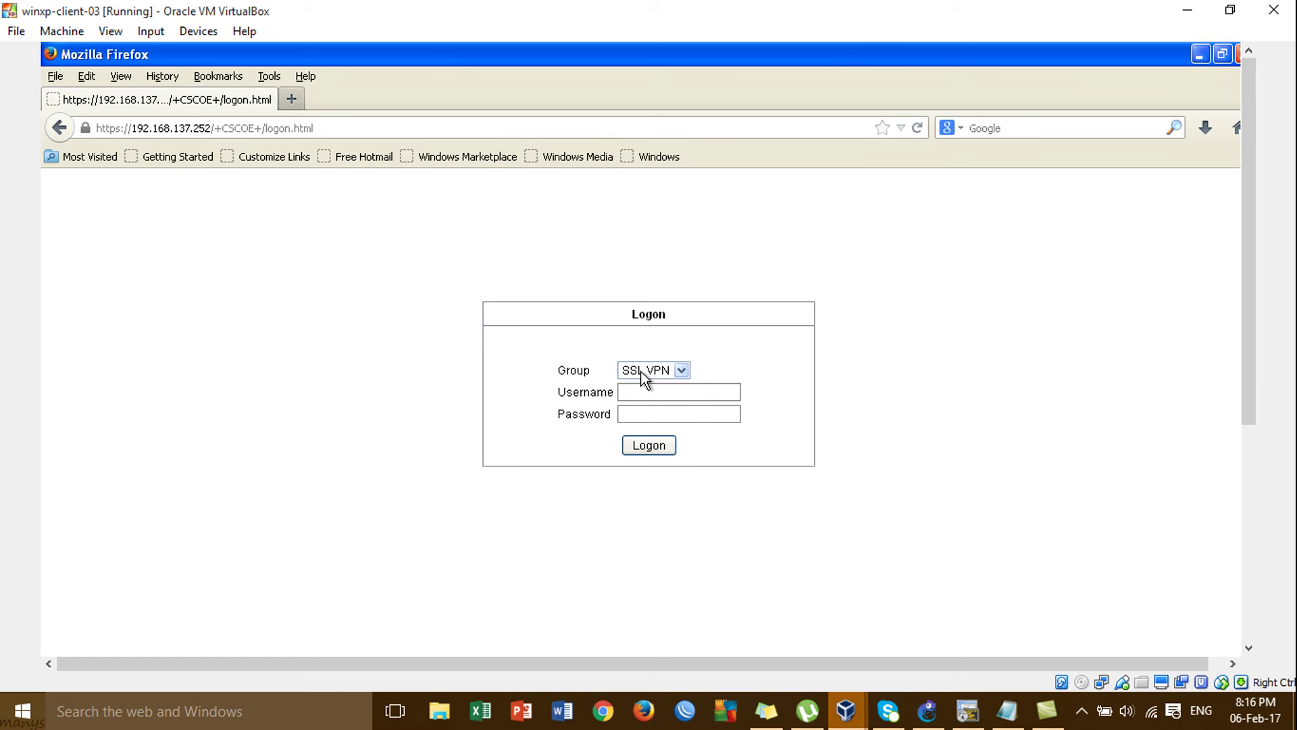
Log on to the SSL VPN portal with group SSL VPN and the admin credentials.
left_click(663, 370)
left_click(663, 370)
left_click(663, 371)
left_click(667, 388)
type("admin")
key("Tab")
left_click(660, 447)
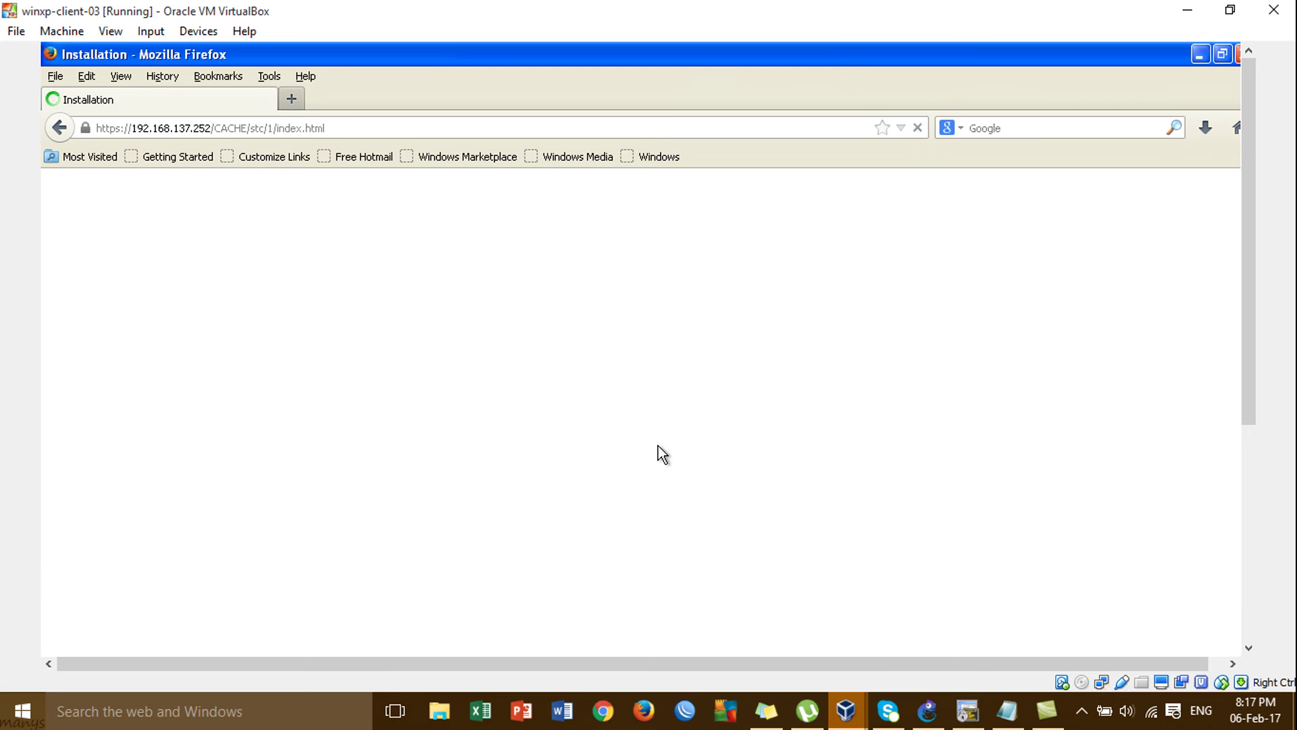
Decline the untrusted-site Java security warning and close Firefox.
left_click(1249, 619)
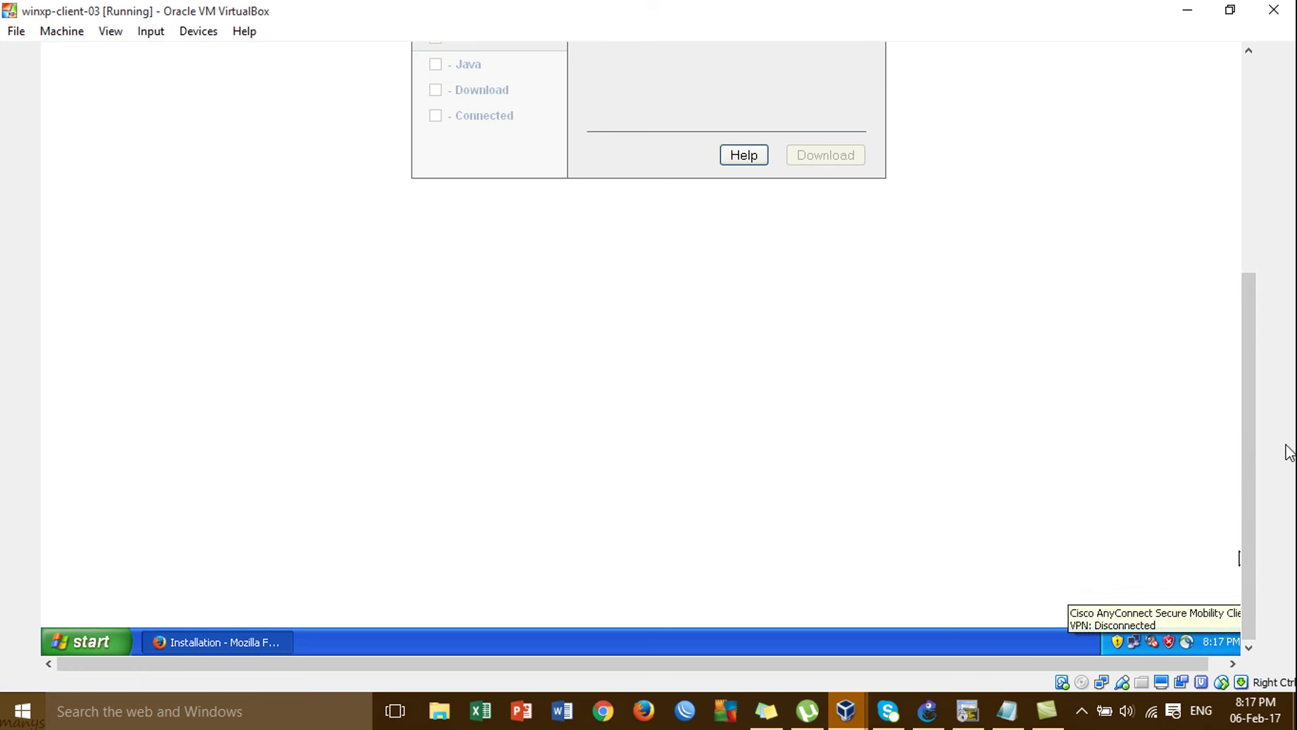
left_click(1249, 261)
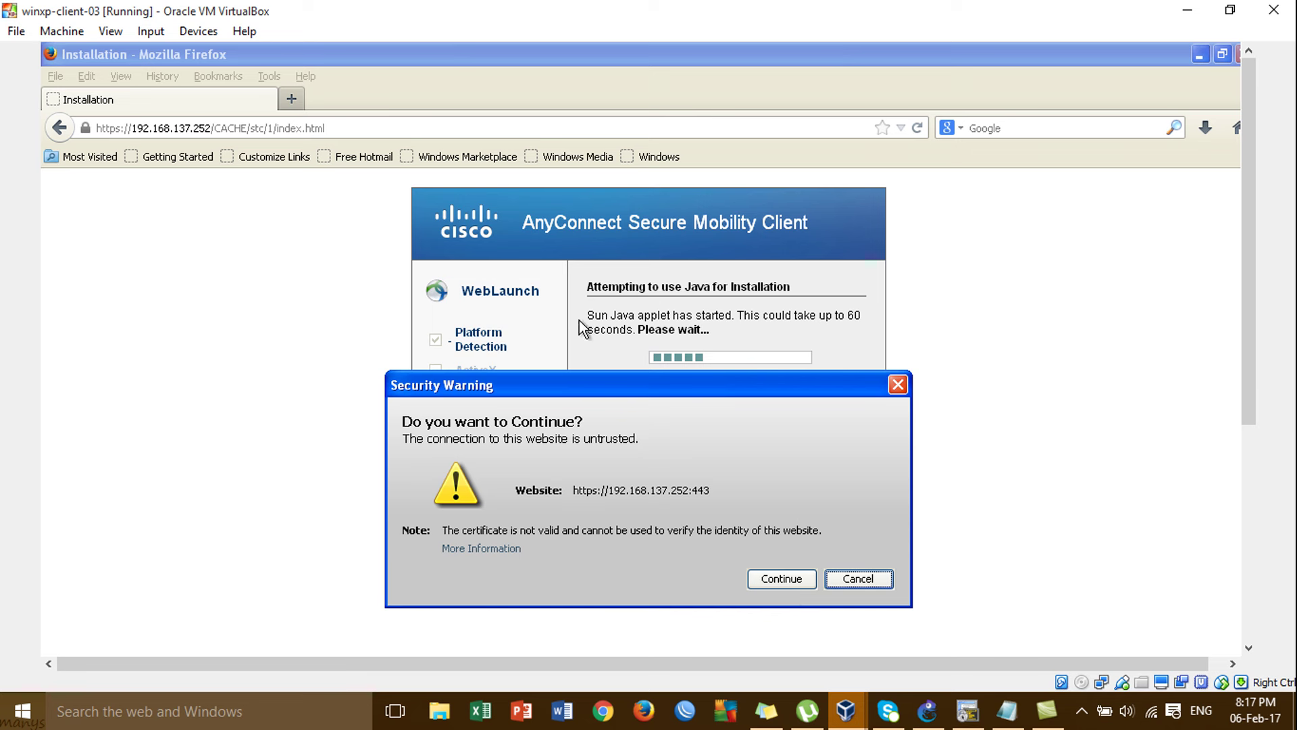
left_click_drag(573, 388, 870, 264)
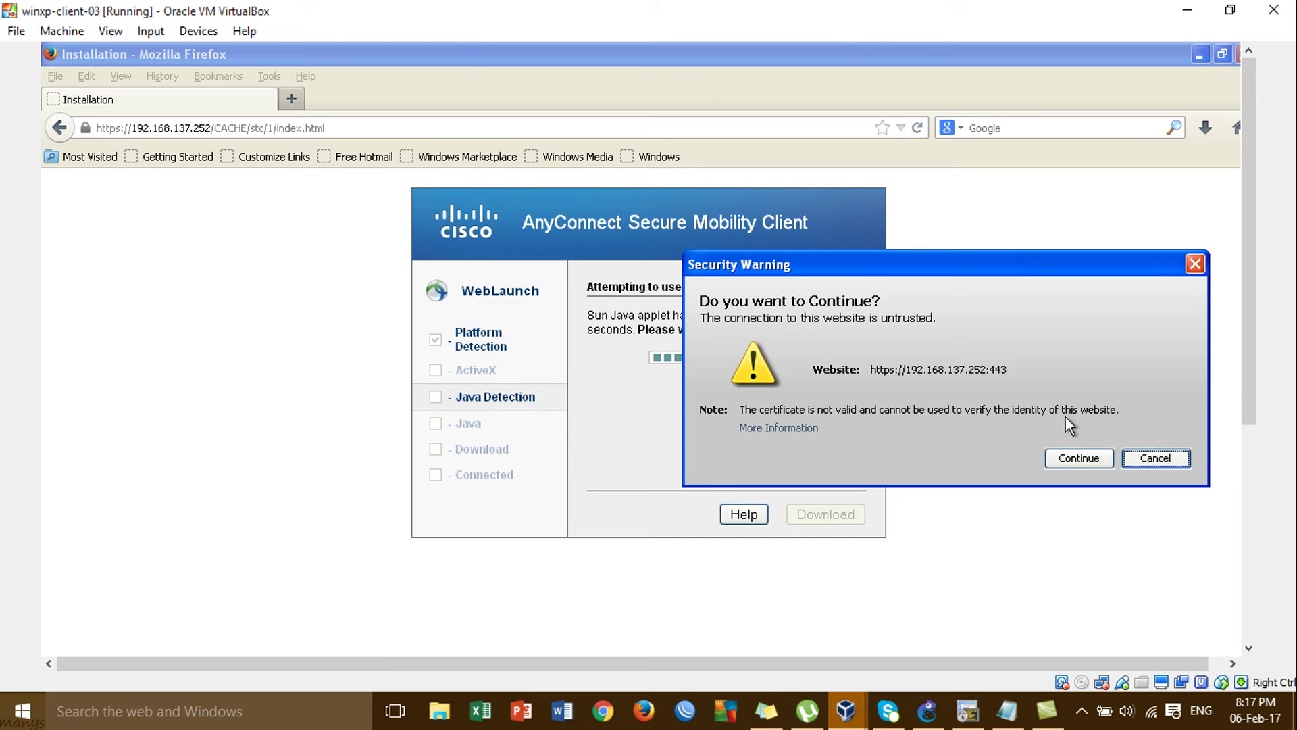
left_click_drag(906, 271, 601, 283)
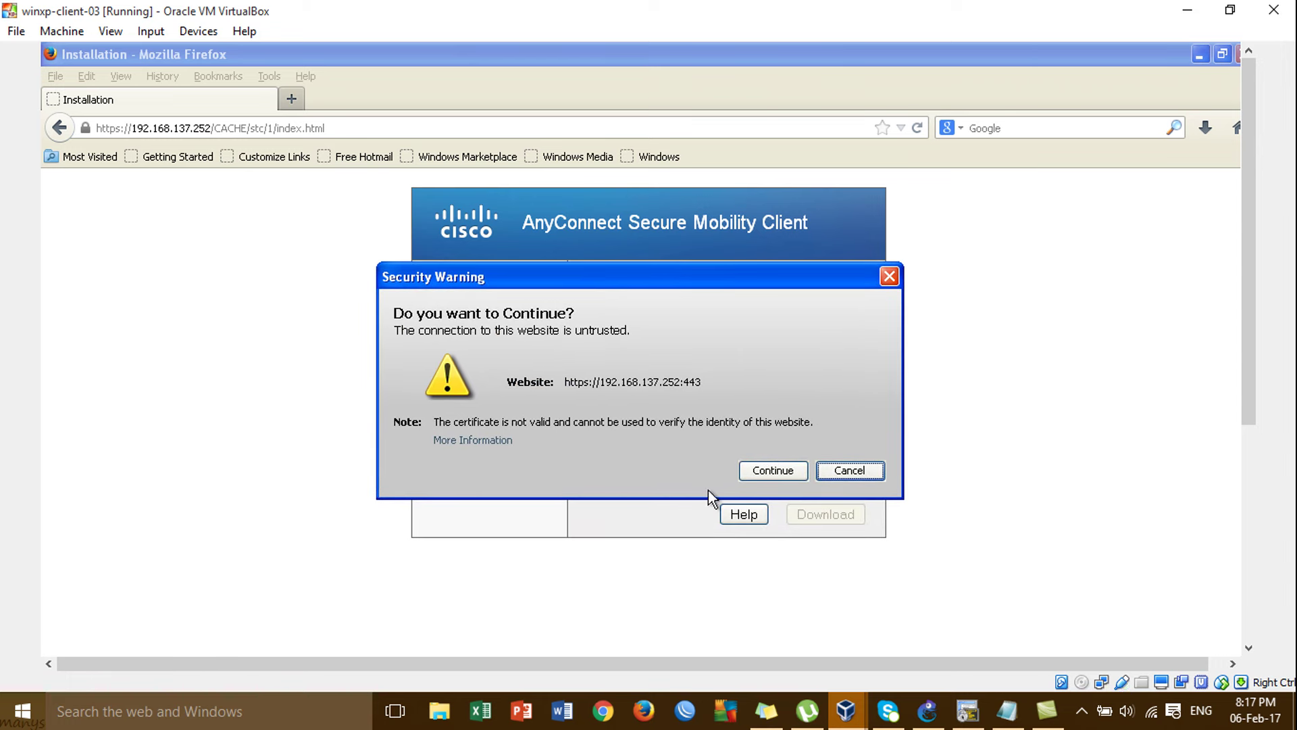
left_click(844, 471)
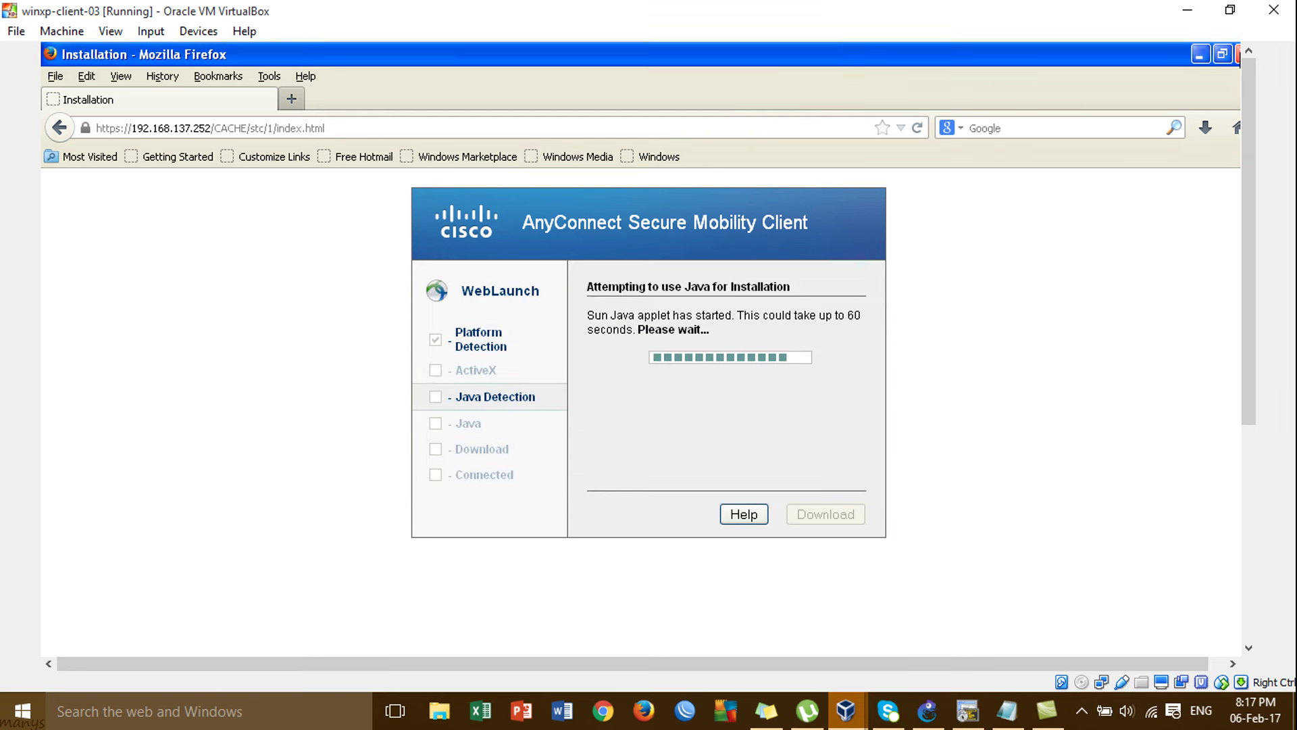
left_click(1239, 59)
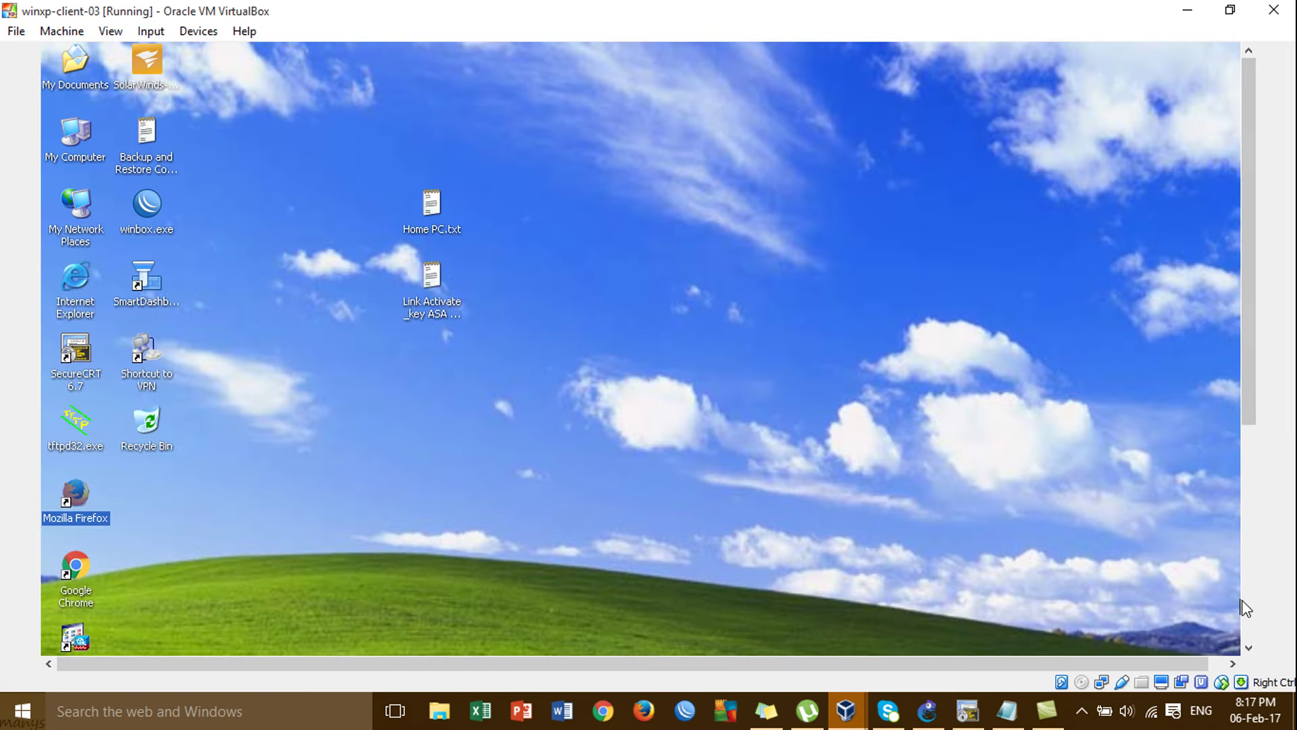
Launch Cisco AnyConnect Secure Mobility Client from Start > Programs > Cisco.
left_click(1248, 608)
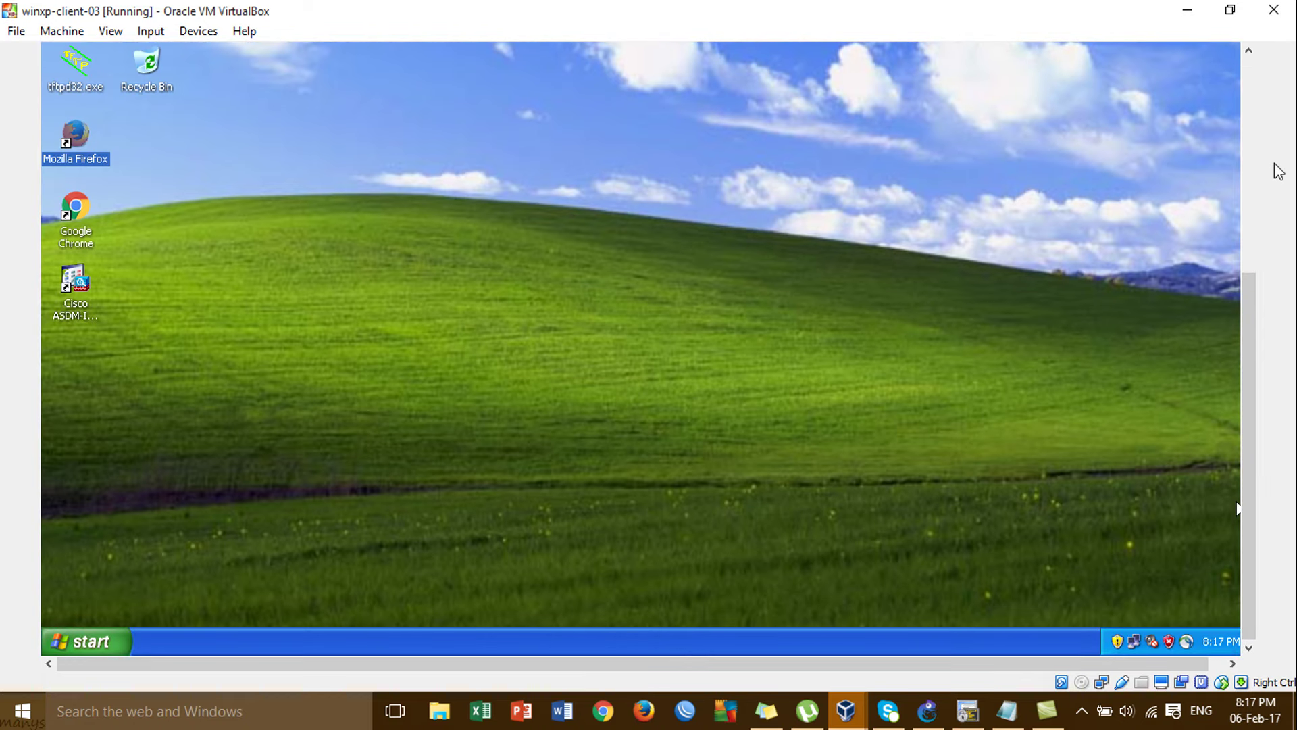
left_click(87, 641)
mouse_move(187, 392)
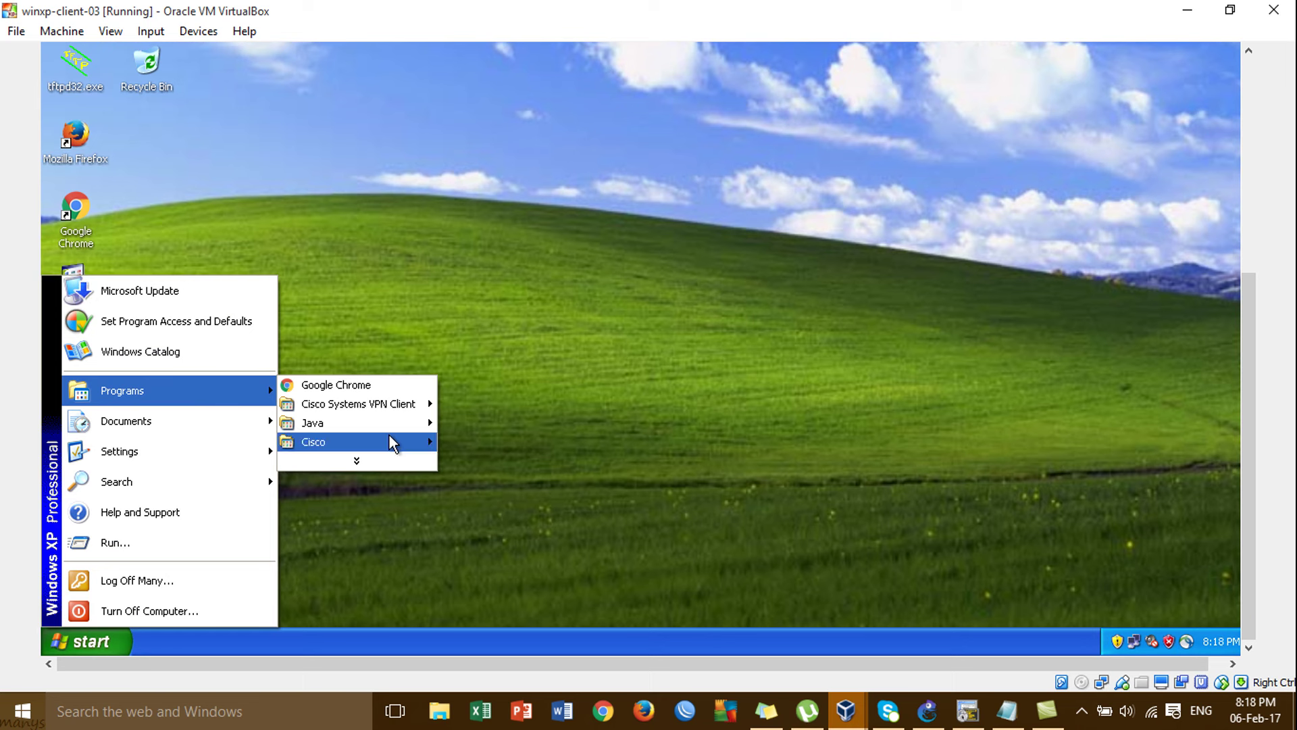
mouse_move(389, 439)
mouse_move(469, 443)
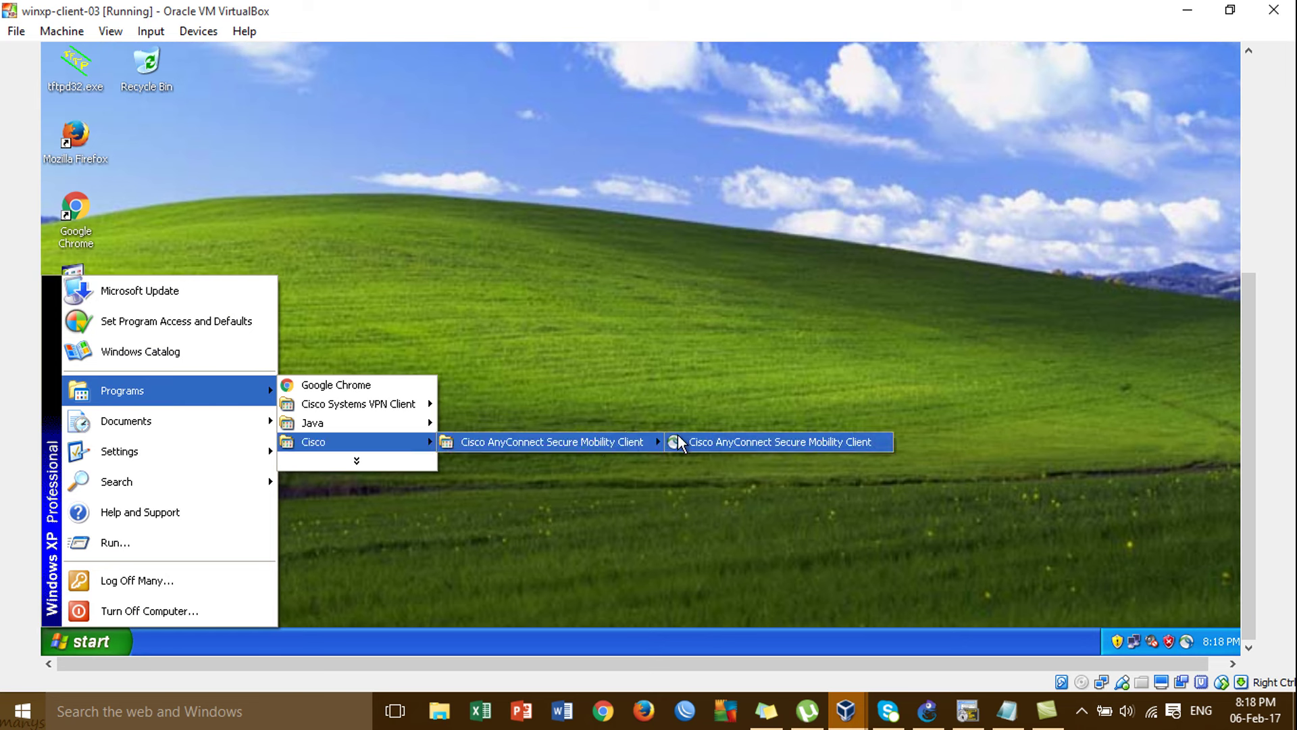
left_click(708, 440)
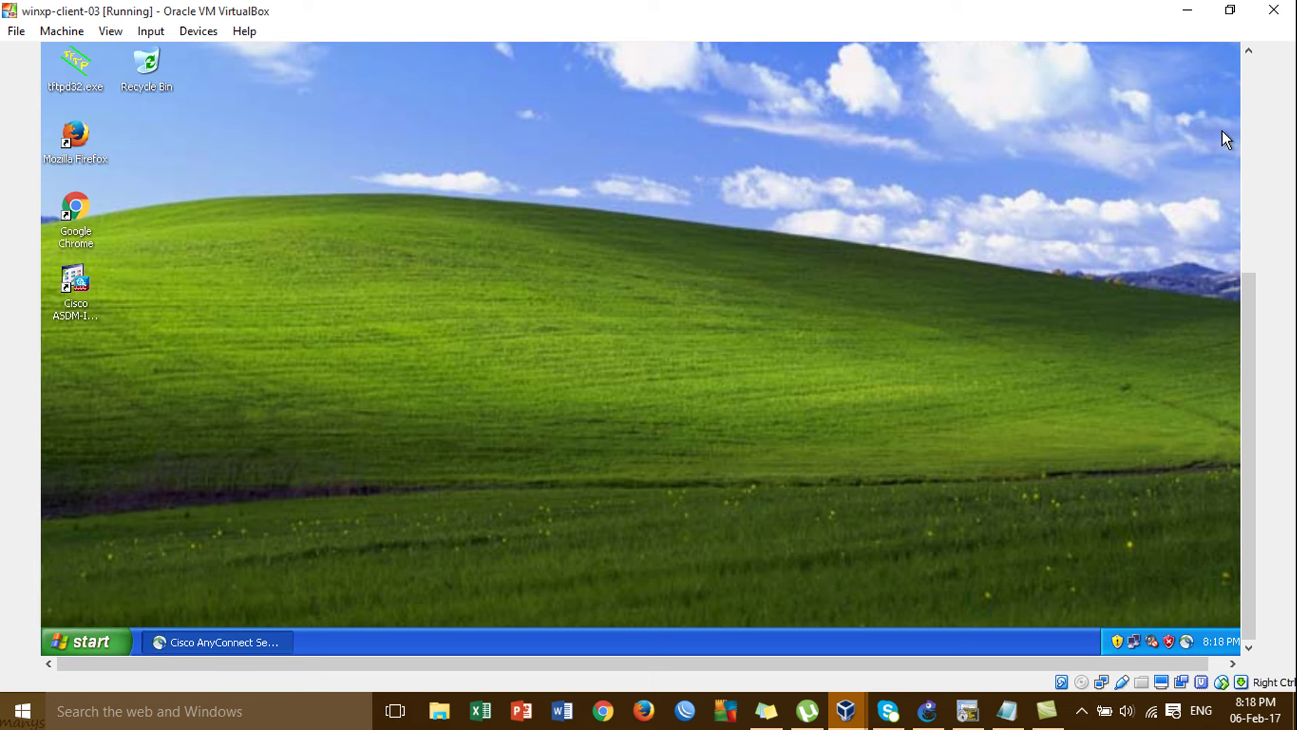
Change the AnyConnect gateway address to 192.168.137.252, then bring GNS3 back.
left_click(1246, 154)
left_click(694, 271)
left_click(694, 271)
key("BackSpace")
type("2")
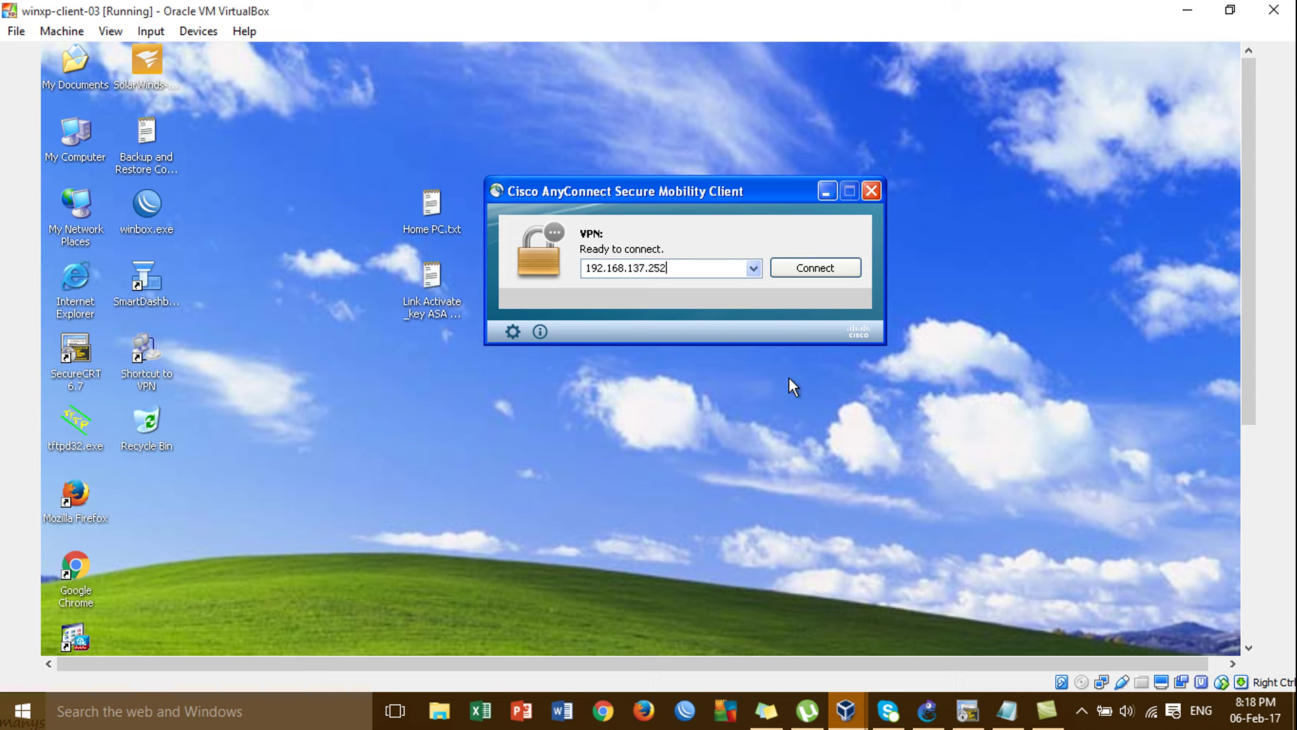
left_click(932, 718)
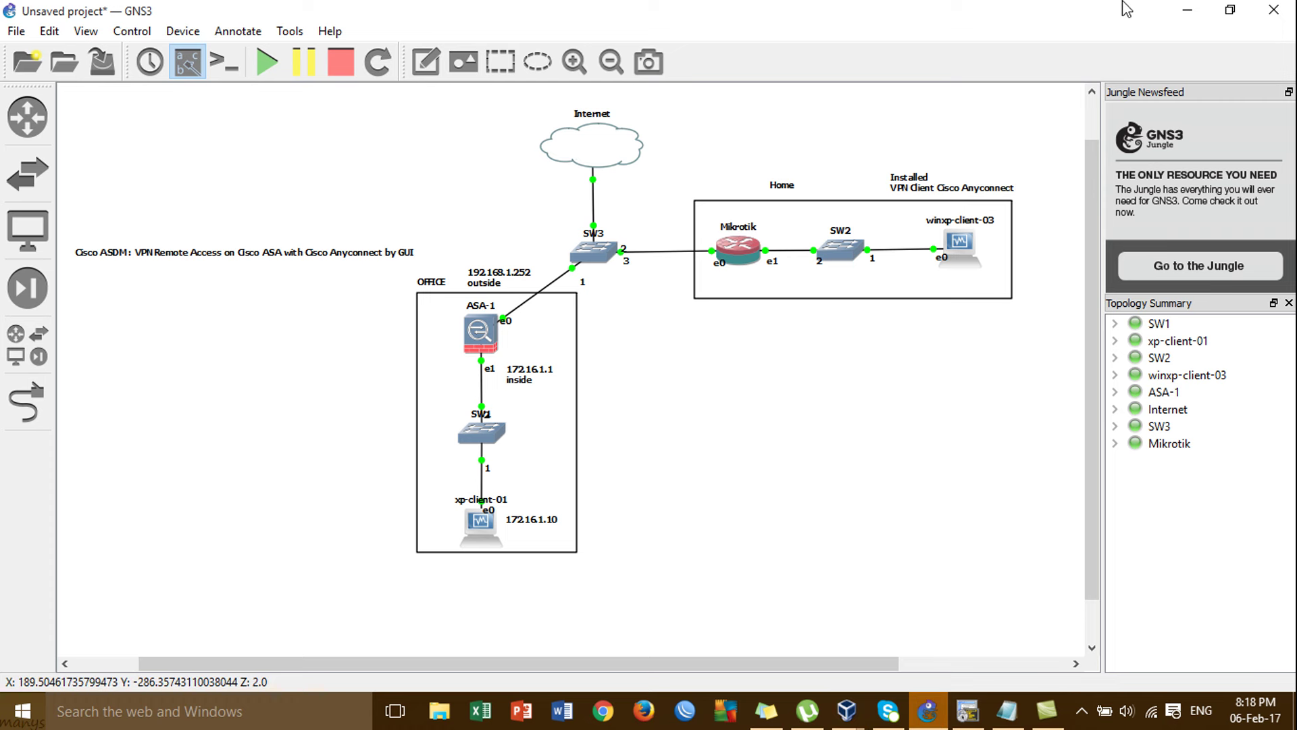
Connect AnyConnect to 192.168.137.252, accepting the untrusted certificate and entering the VPN password.
left_click(1187, 10)
left_click(803, 270)
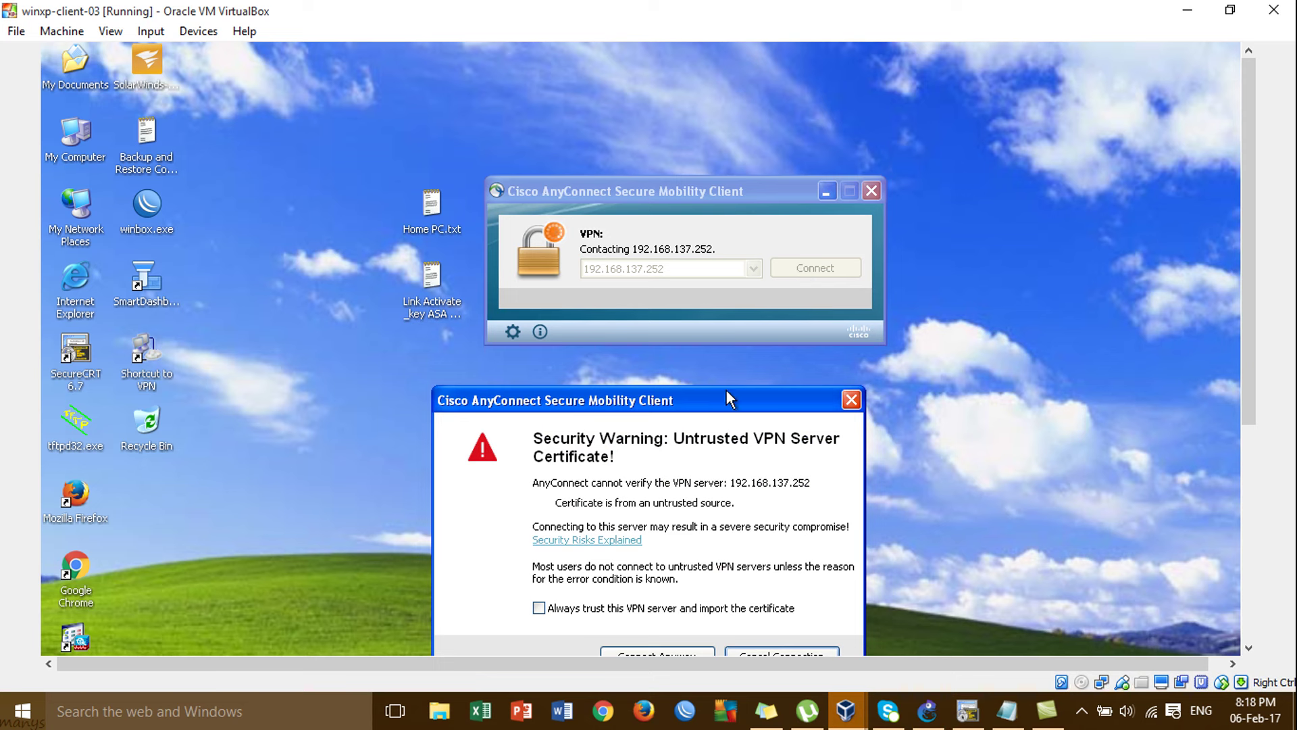
left_click_drag(727, 399, 715, 171)
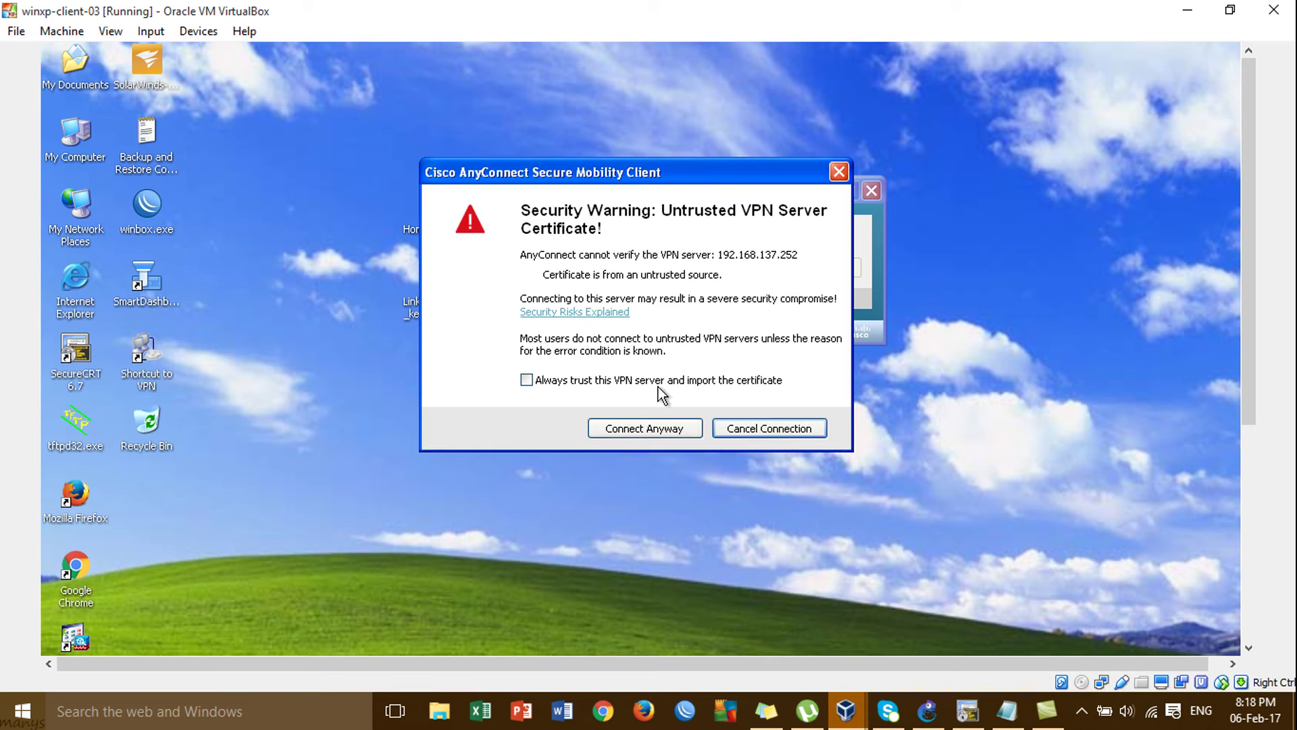
left_click(673, 428)
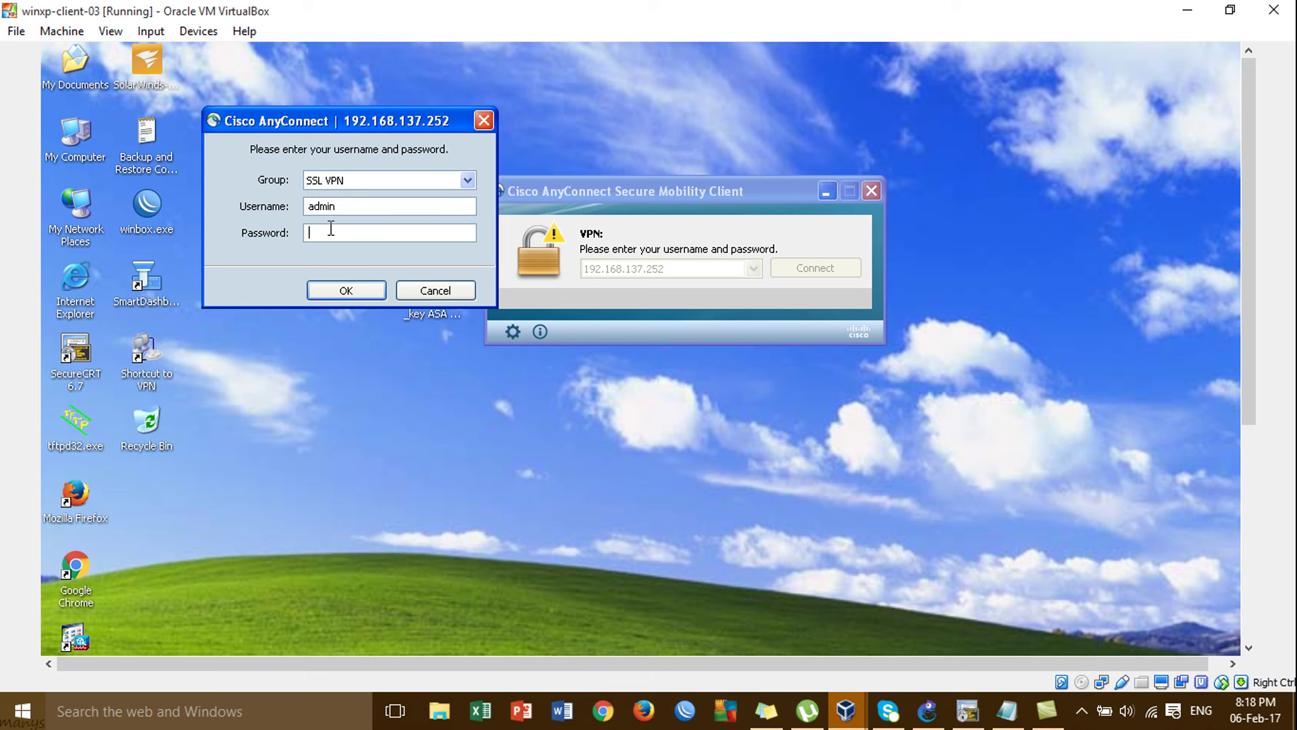
type("cisco")
left_click(327, 284)
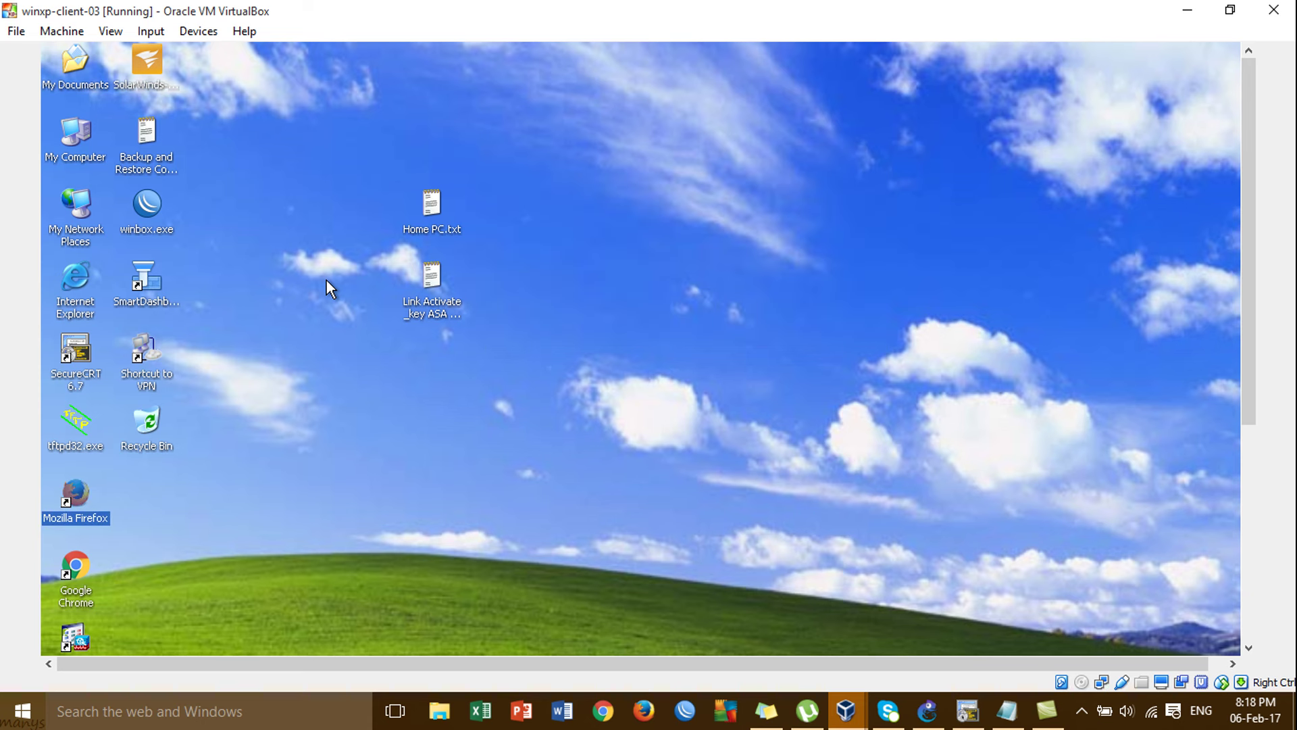
Review the connection statistics and Route Details, confirming secured route 0.0.0.0/0.
left_click(1246, 566)
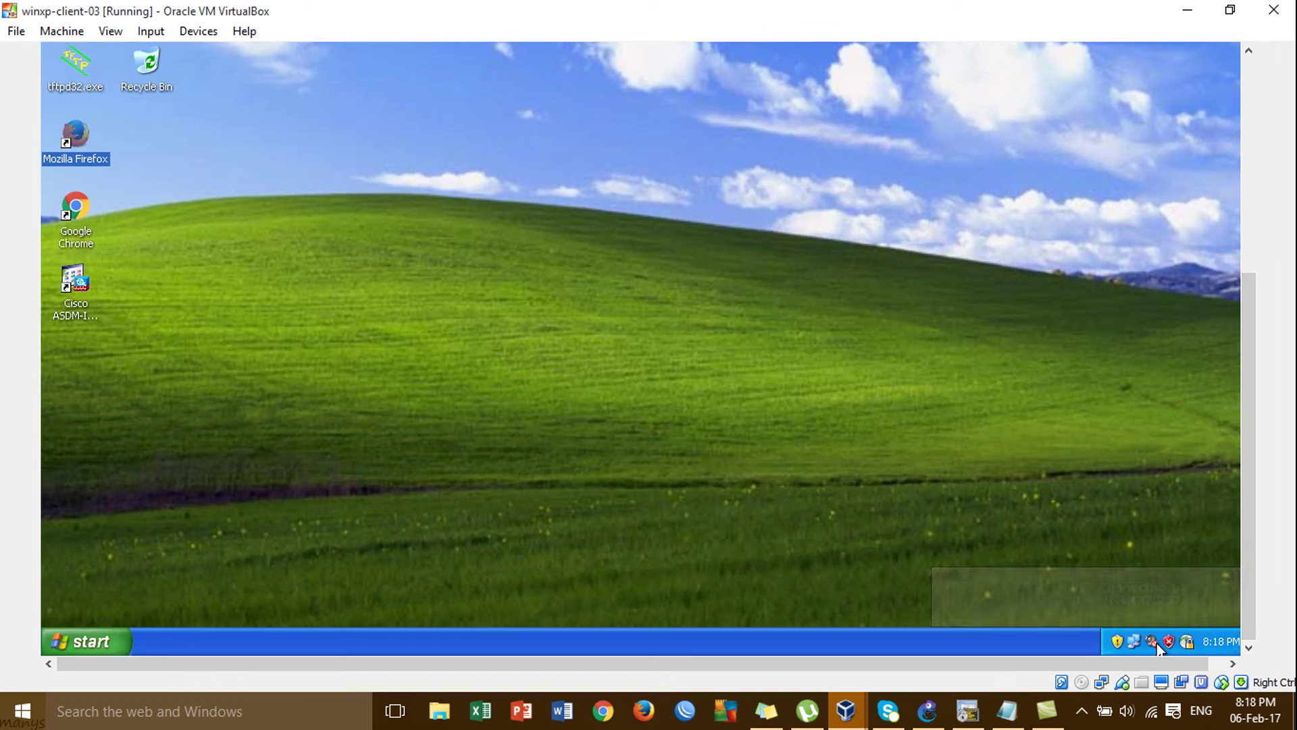
left_click(1183, 640)
left_click(1249, 200)
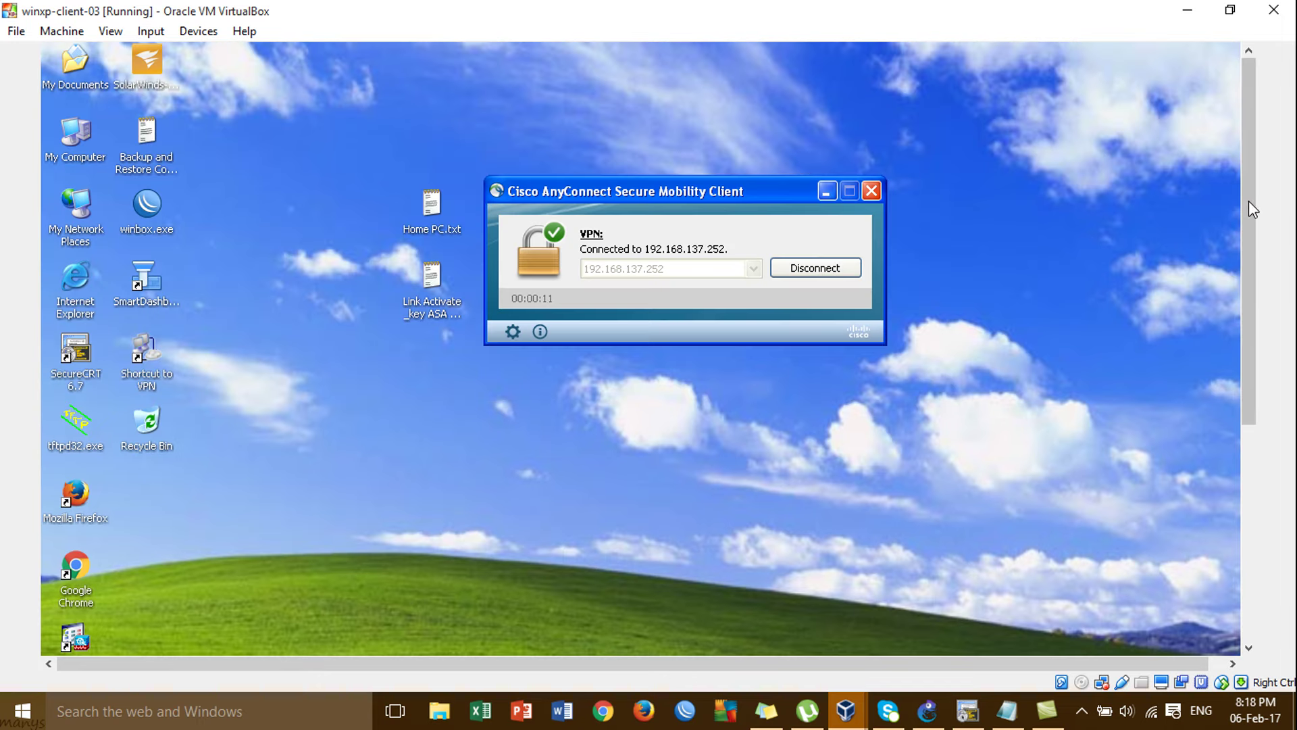
left_click(513, 333)
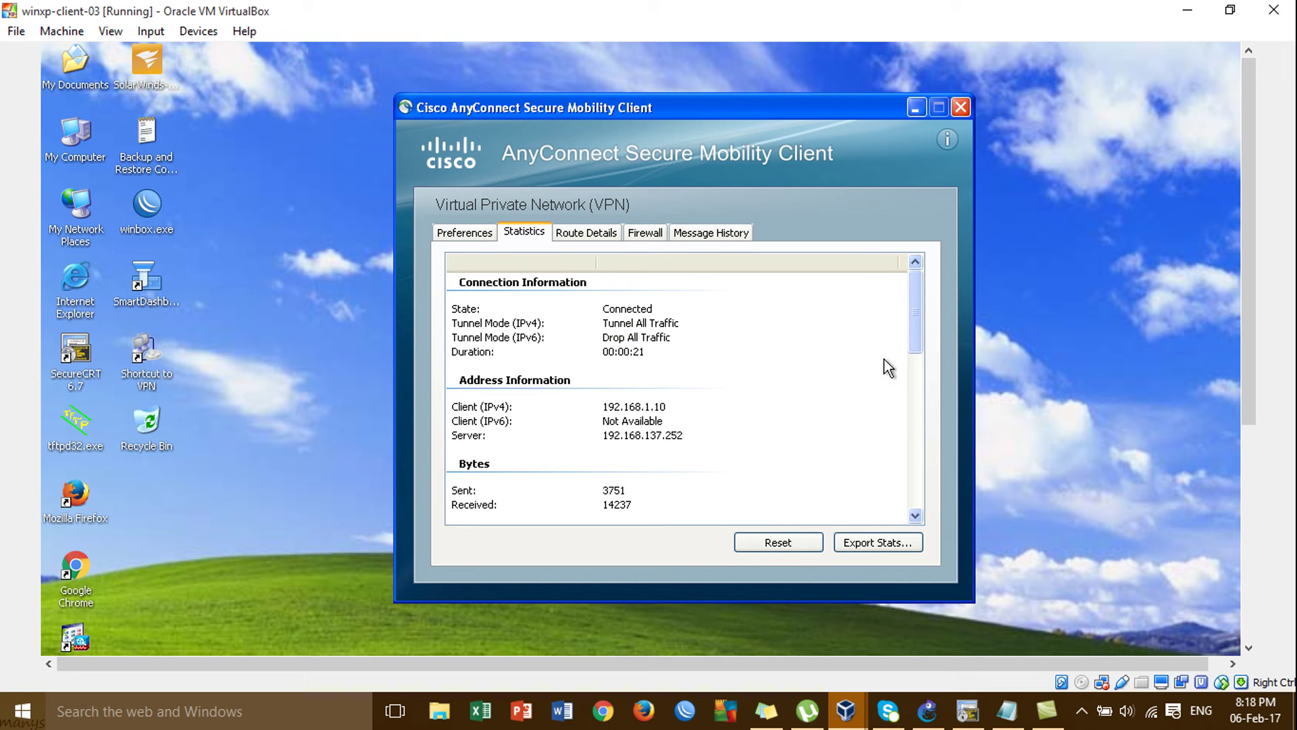
left_click_drag(922, 323, 922, 351)
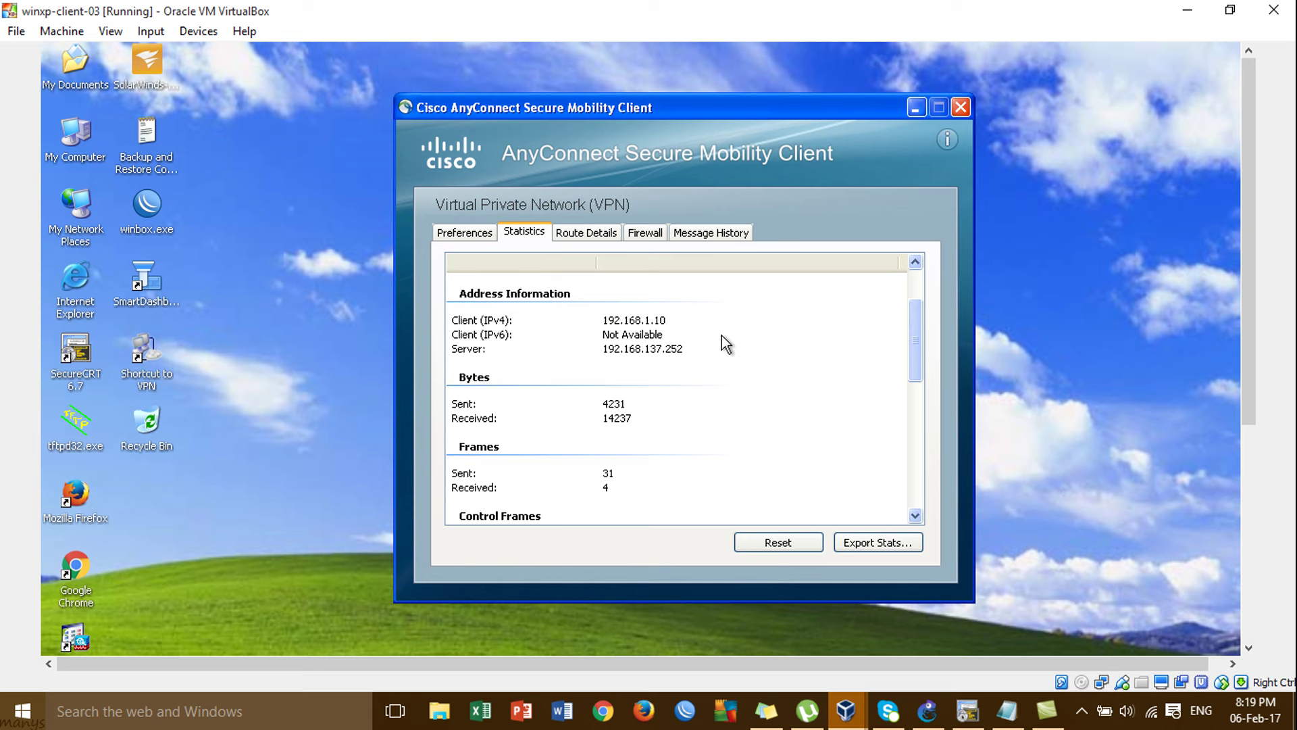
left_click_drag(919, 336, 927, 261)
left_click(593, 233)
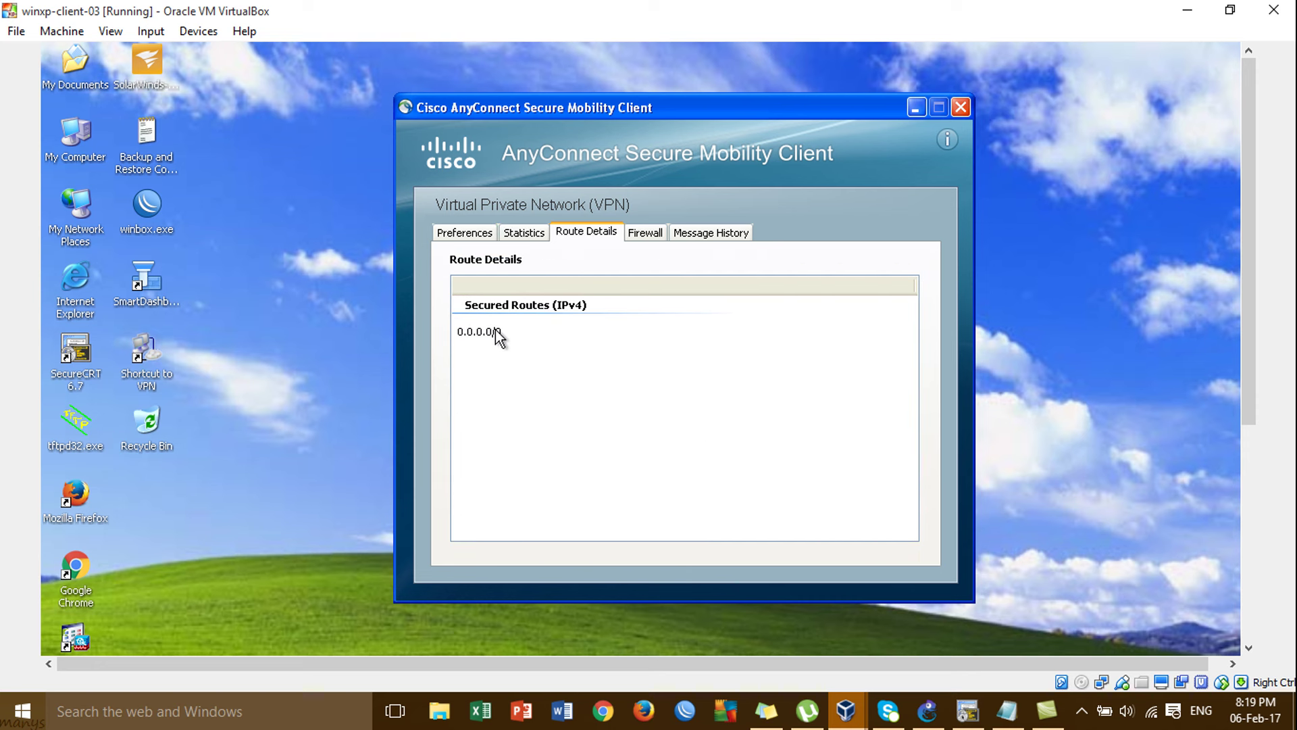
left_click(521, 233)
left_click(474, 234)
left_click(512, 236)
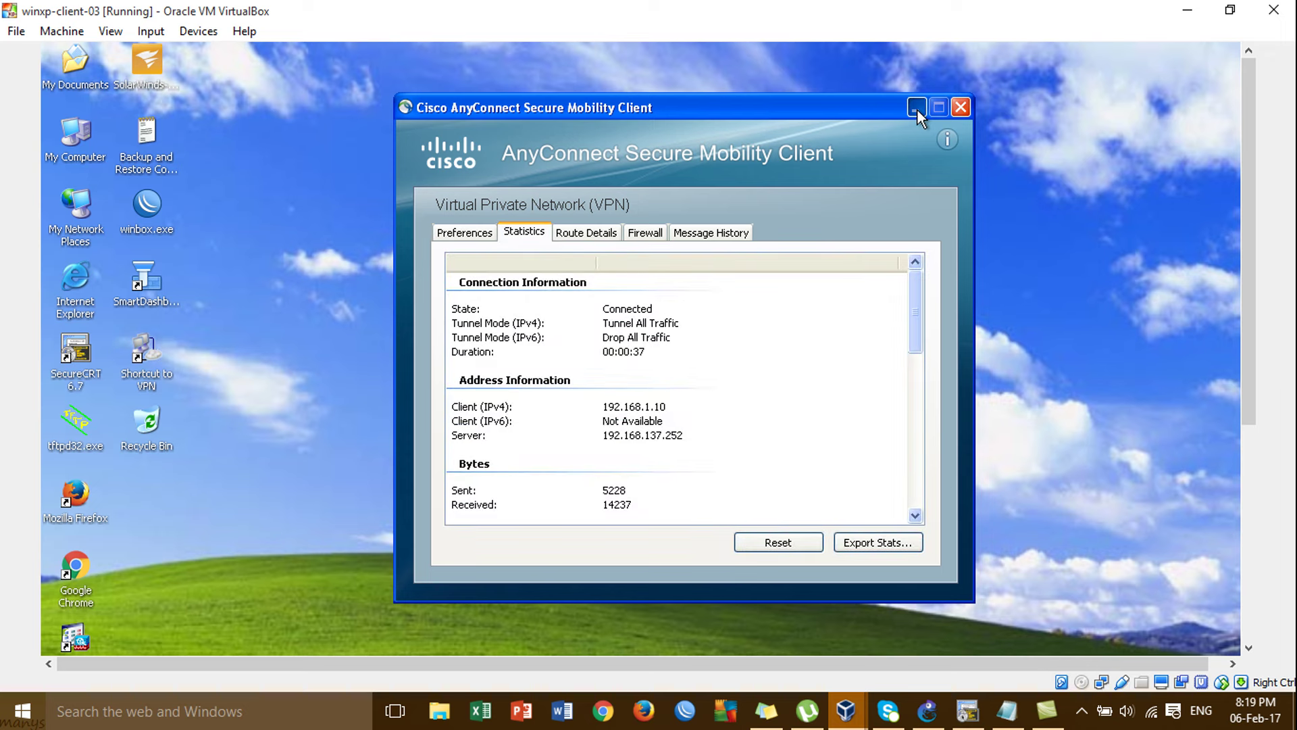
left_click(917, 107)
Minimize the VM, review the GNS3 topology, and switch back to winxp-client-03.
left_click(1187, 10)
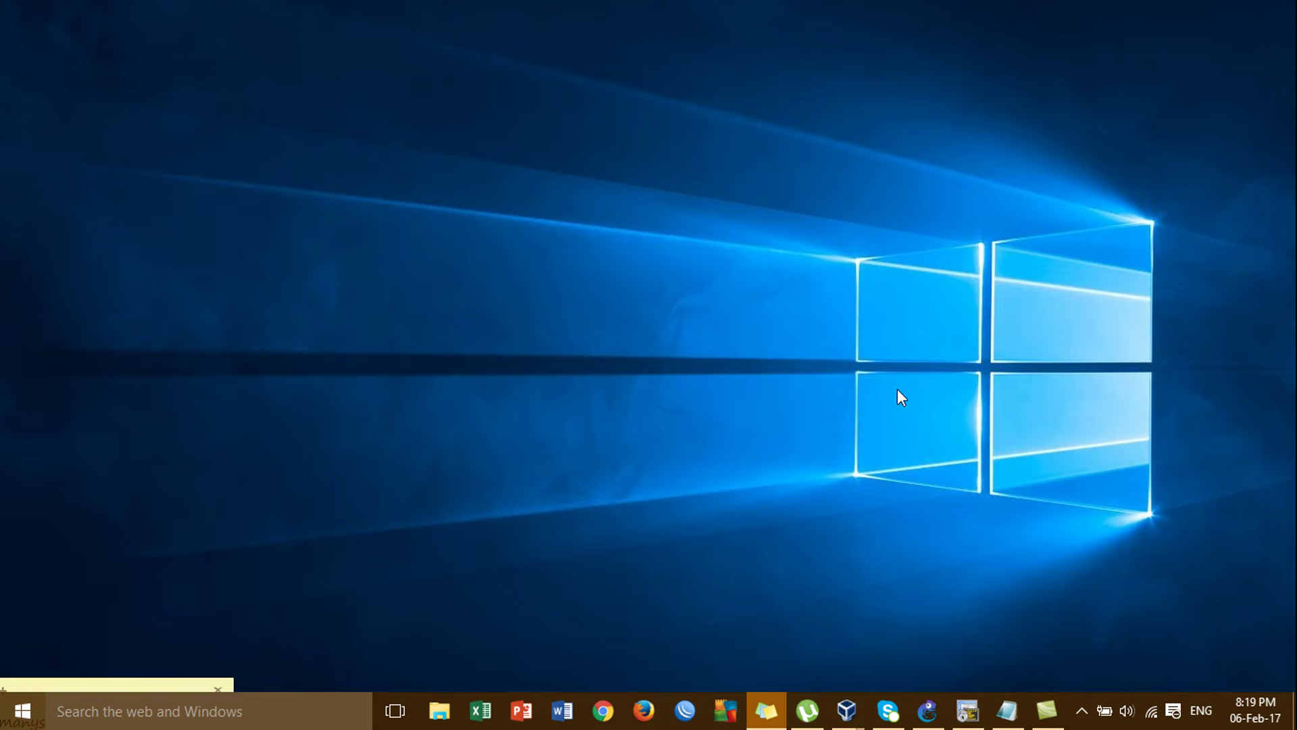
left_click(925, 722)
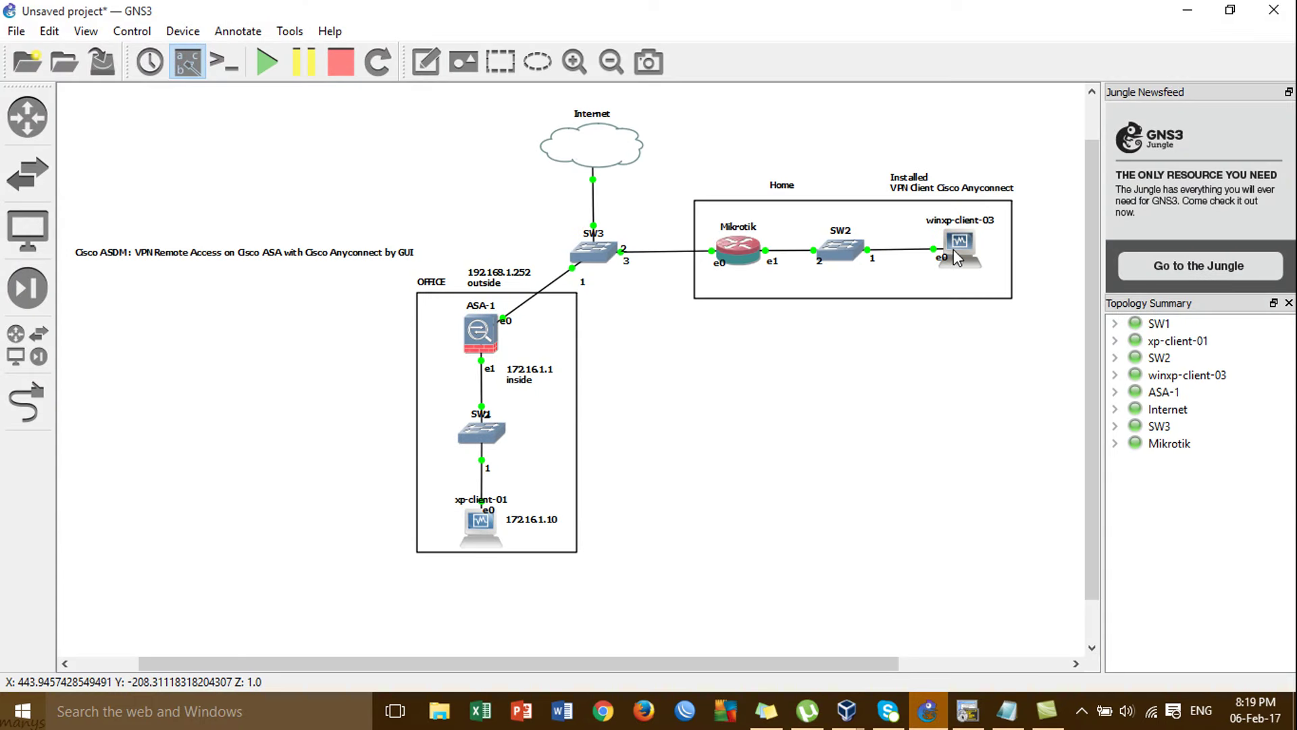
mouse_move(478, 530)
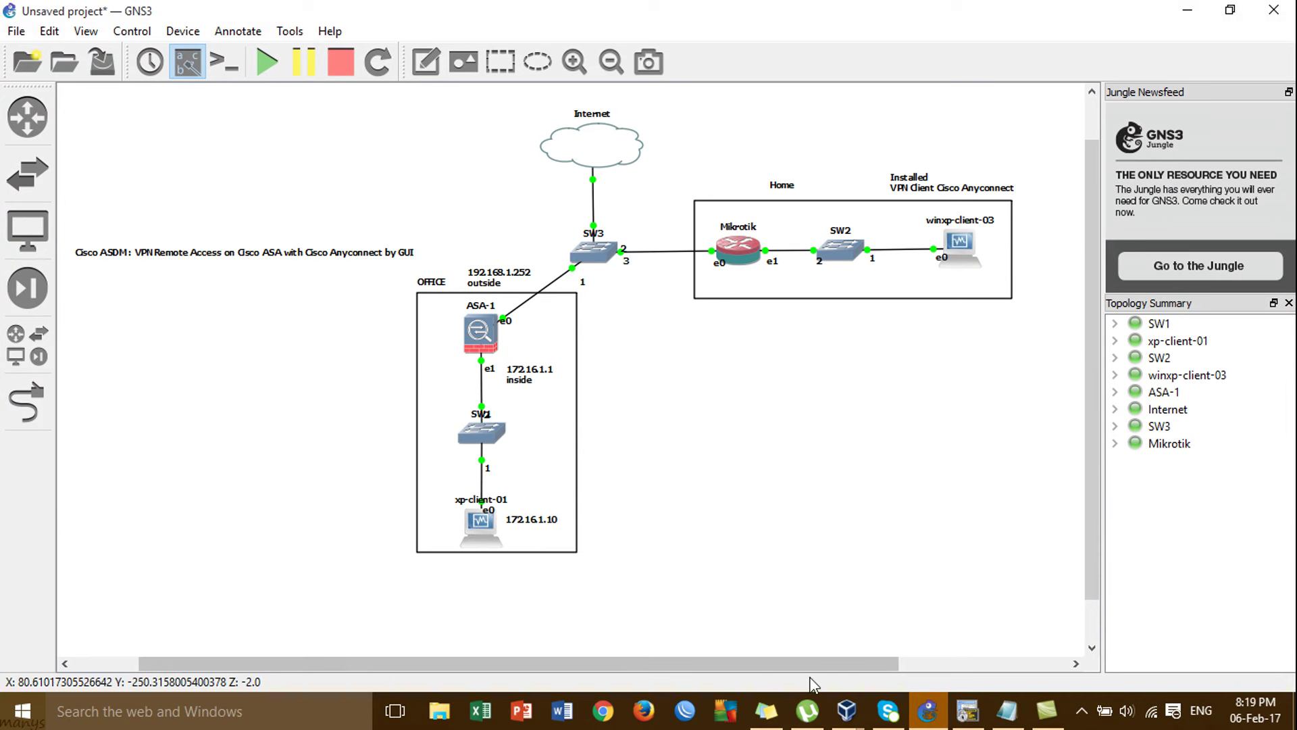
mouse_move(843, 723)
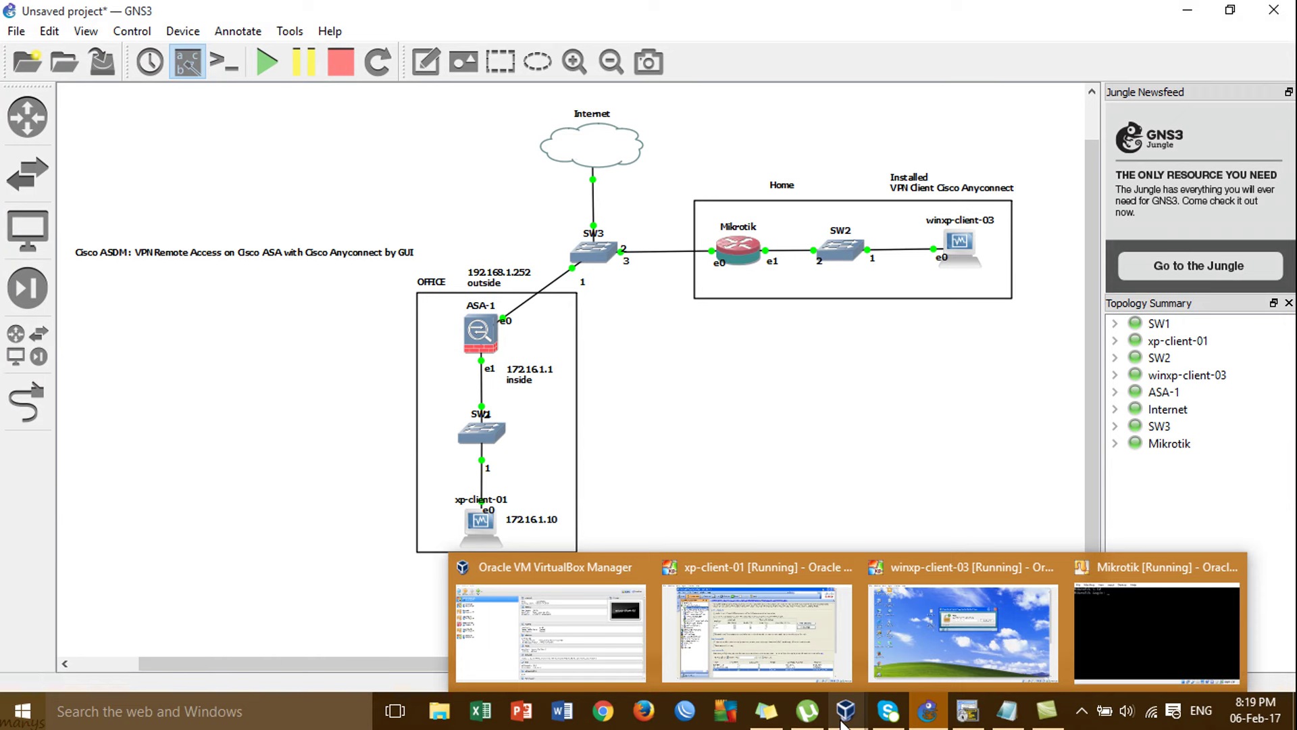
left_click(929, 637)
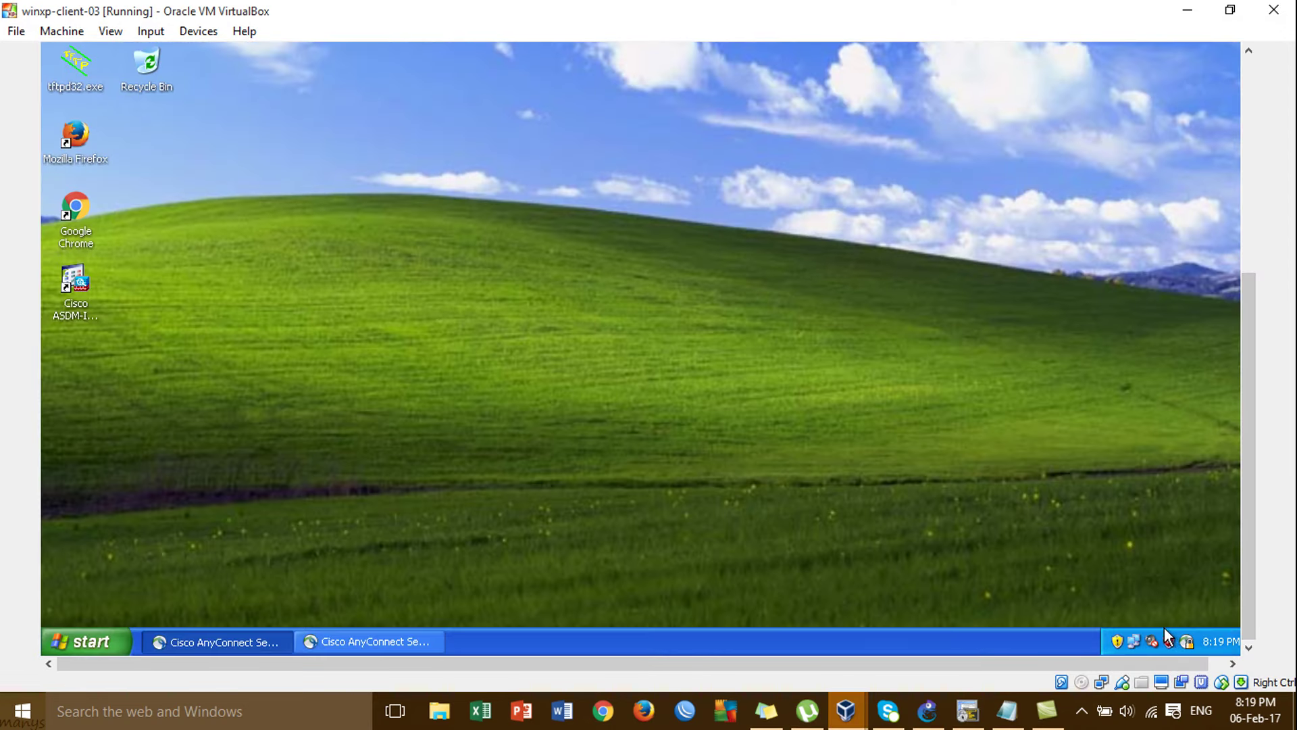
double_click(1136, 641)
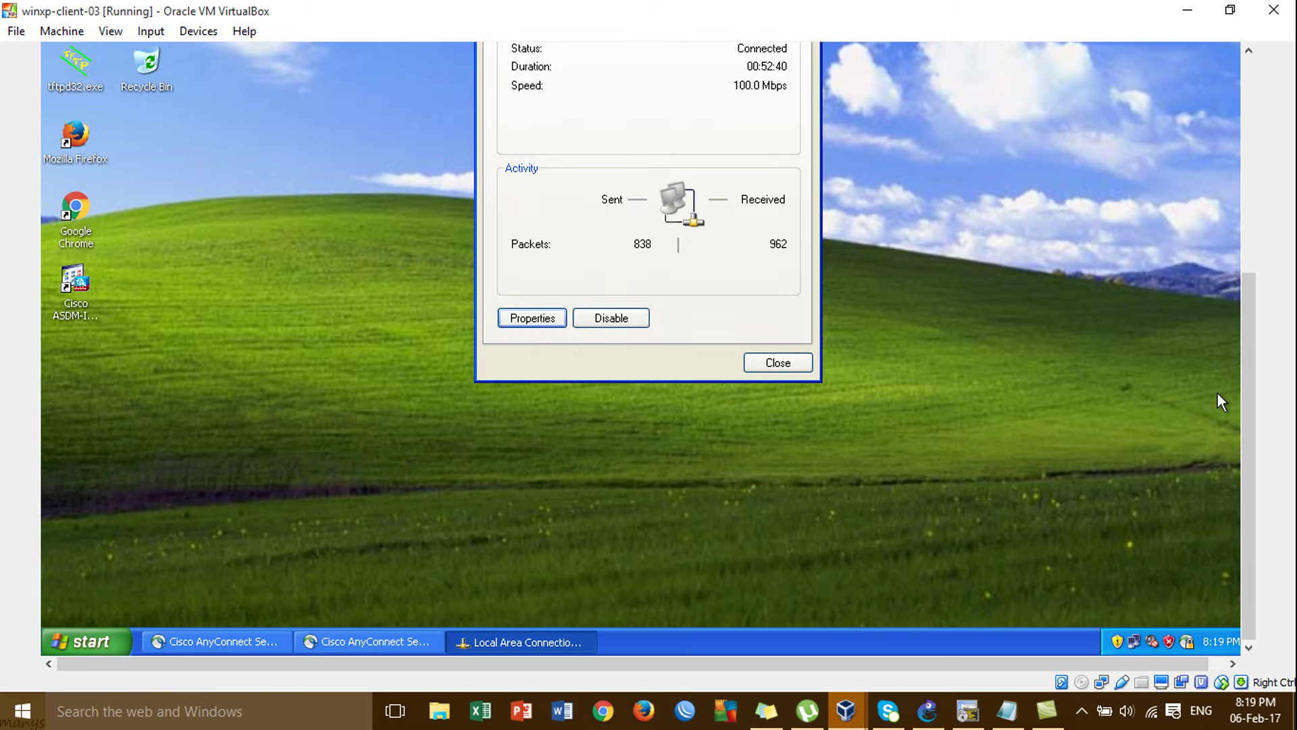
left_click(1249, 193)
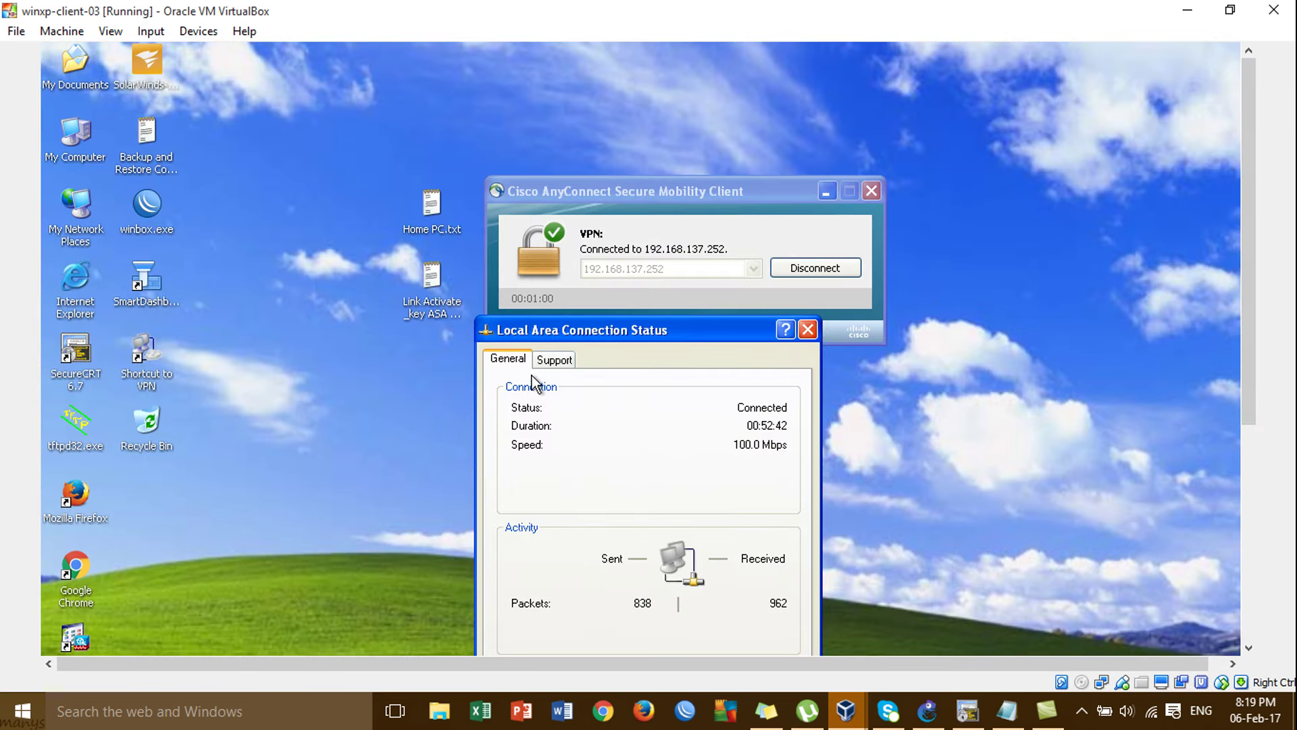
left_click(555, 360)
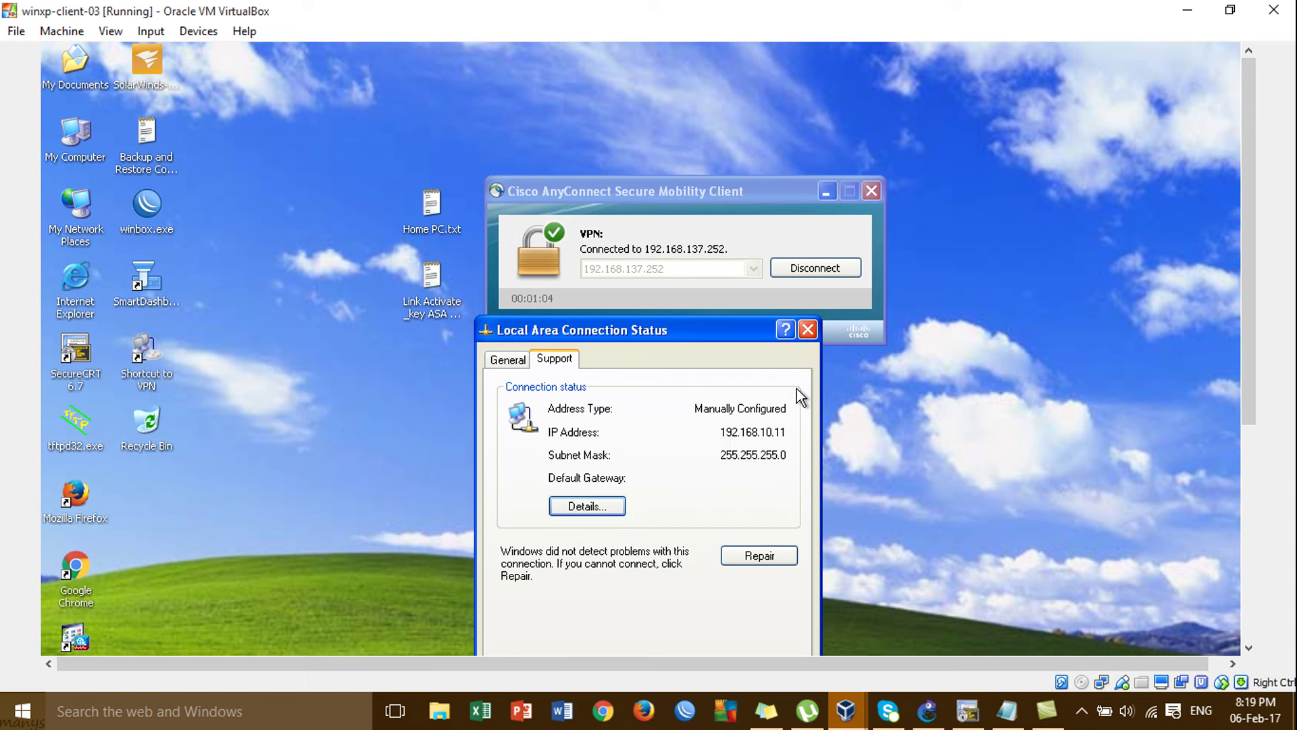
left_click(814, 332)
left_click_drag(759, 188, 886, 163)
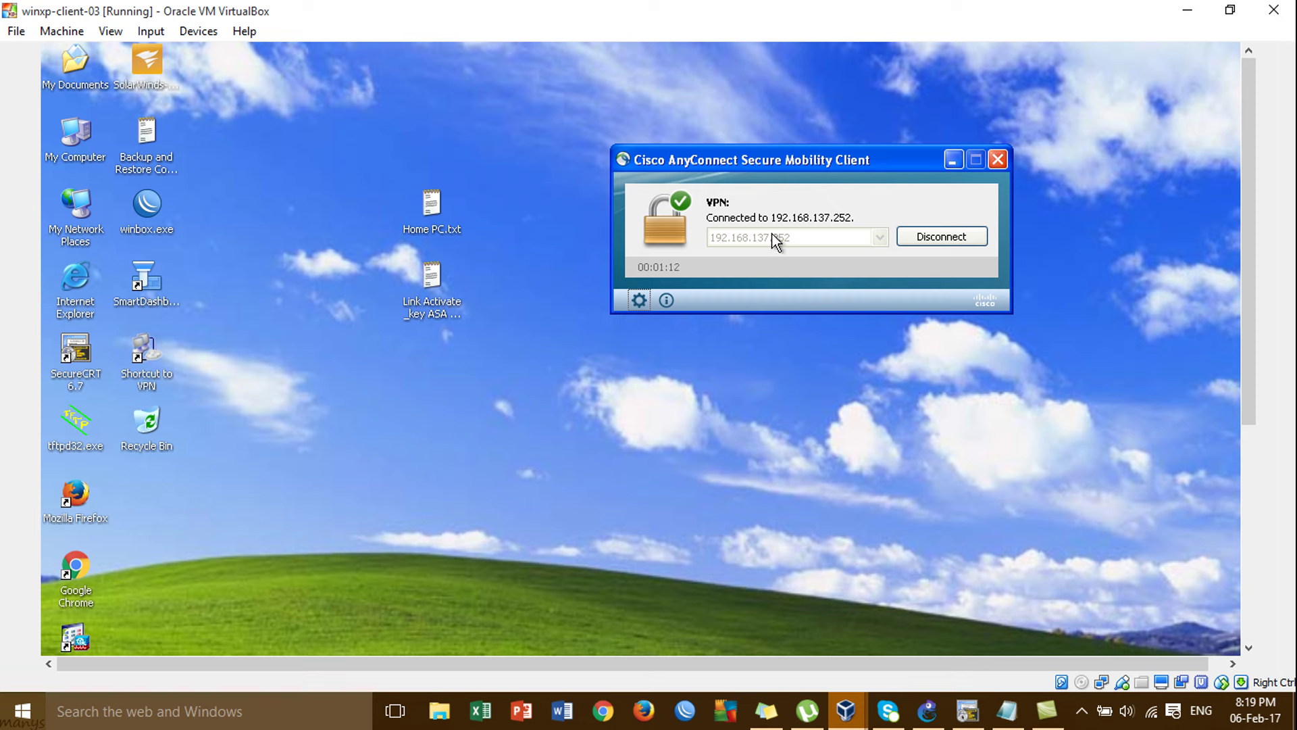
Open a Command Prompt through Run (cmd) and change to the root directory.
left_click(1247, 529)
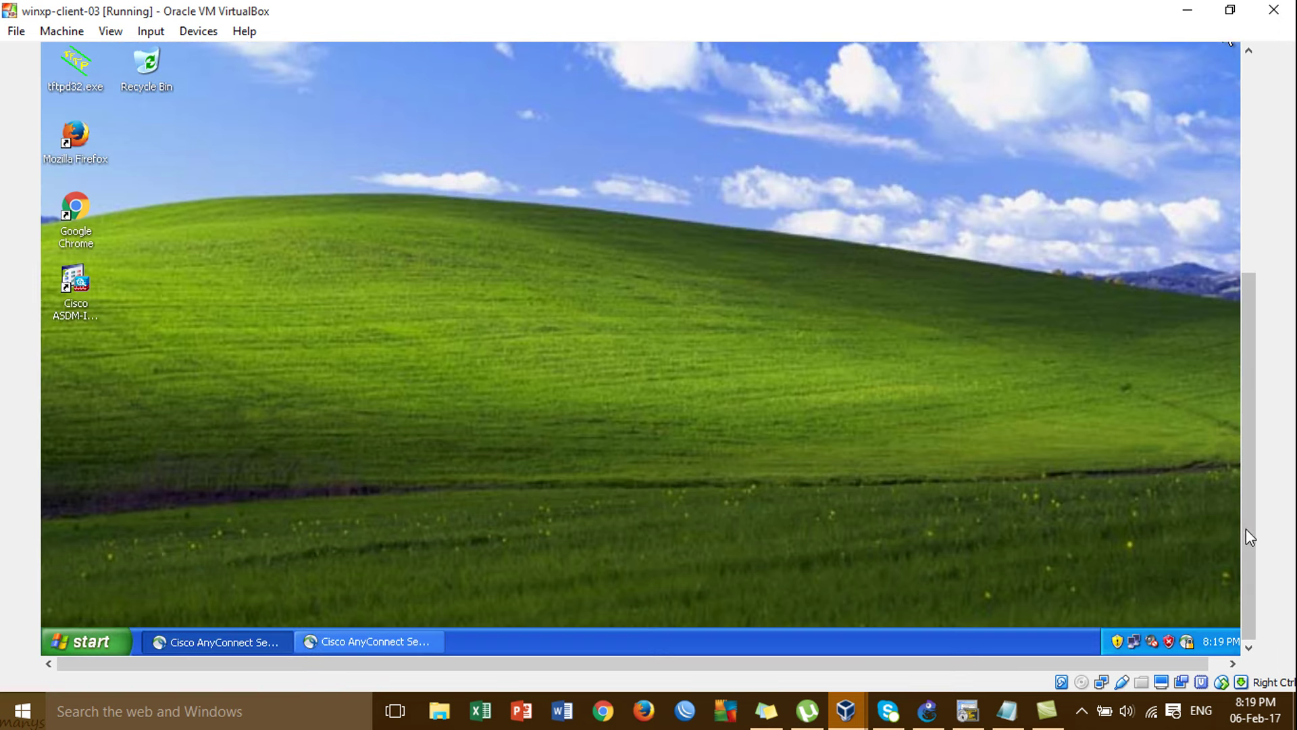
key("super+r")
type("cmd")
key("Return")
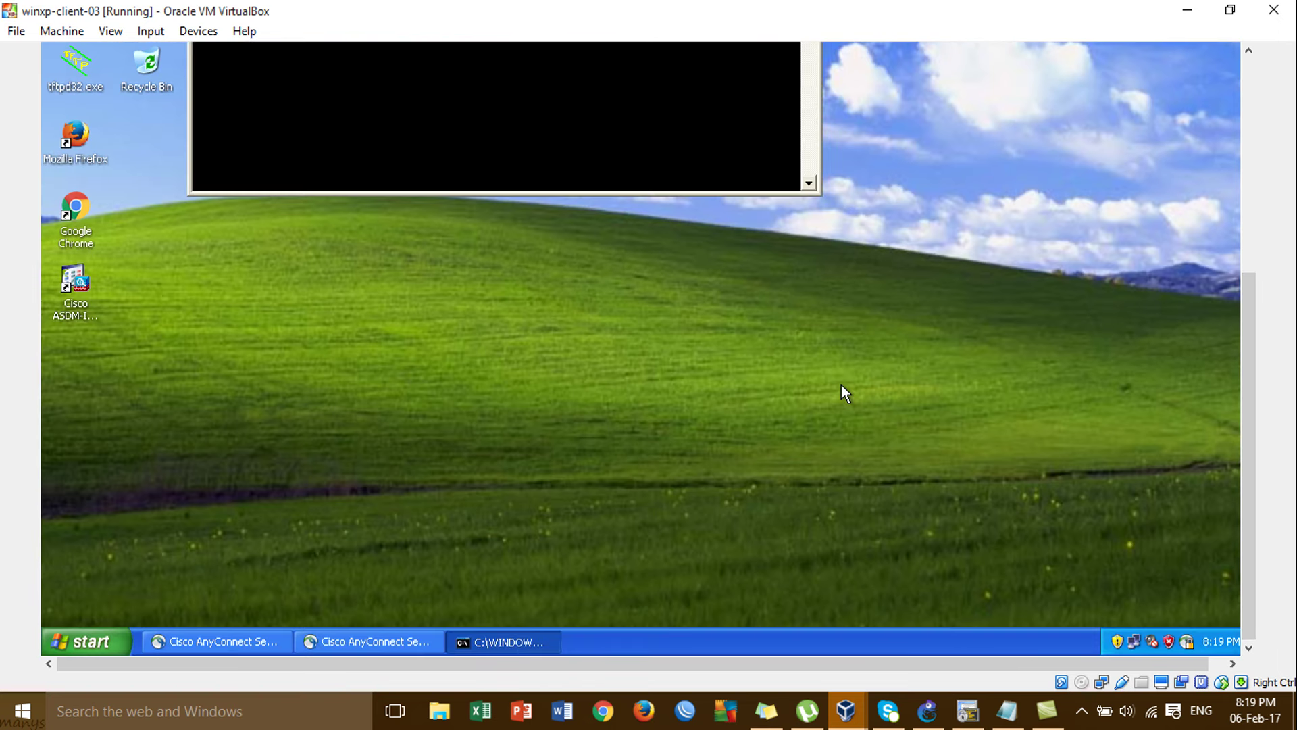
left_click(1254, 139)
type("cd\\")
key("Return")
key("Return")
key("Return")
Ping google.com, then stop it with Ctrl+C.
type("ping google.com")
key("Return")
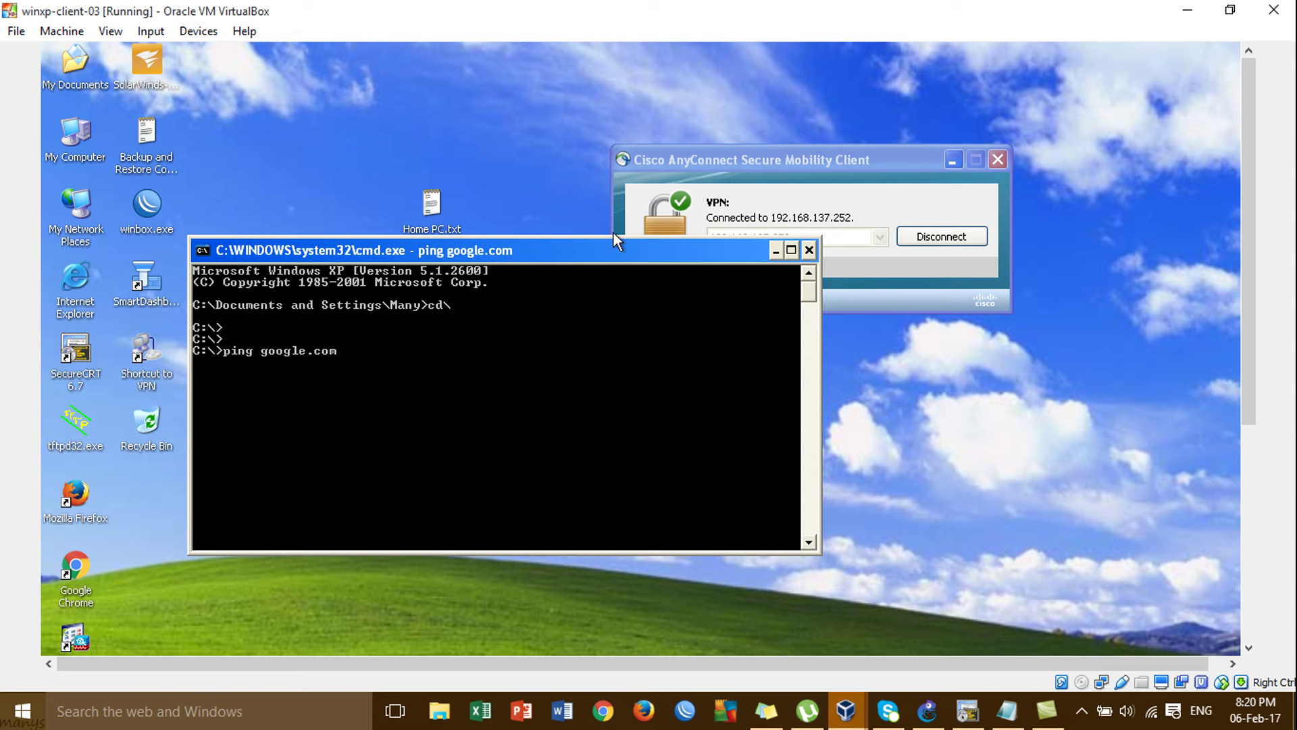
left_click_drag(587, 253, 666, 193)
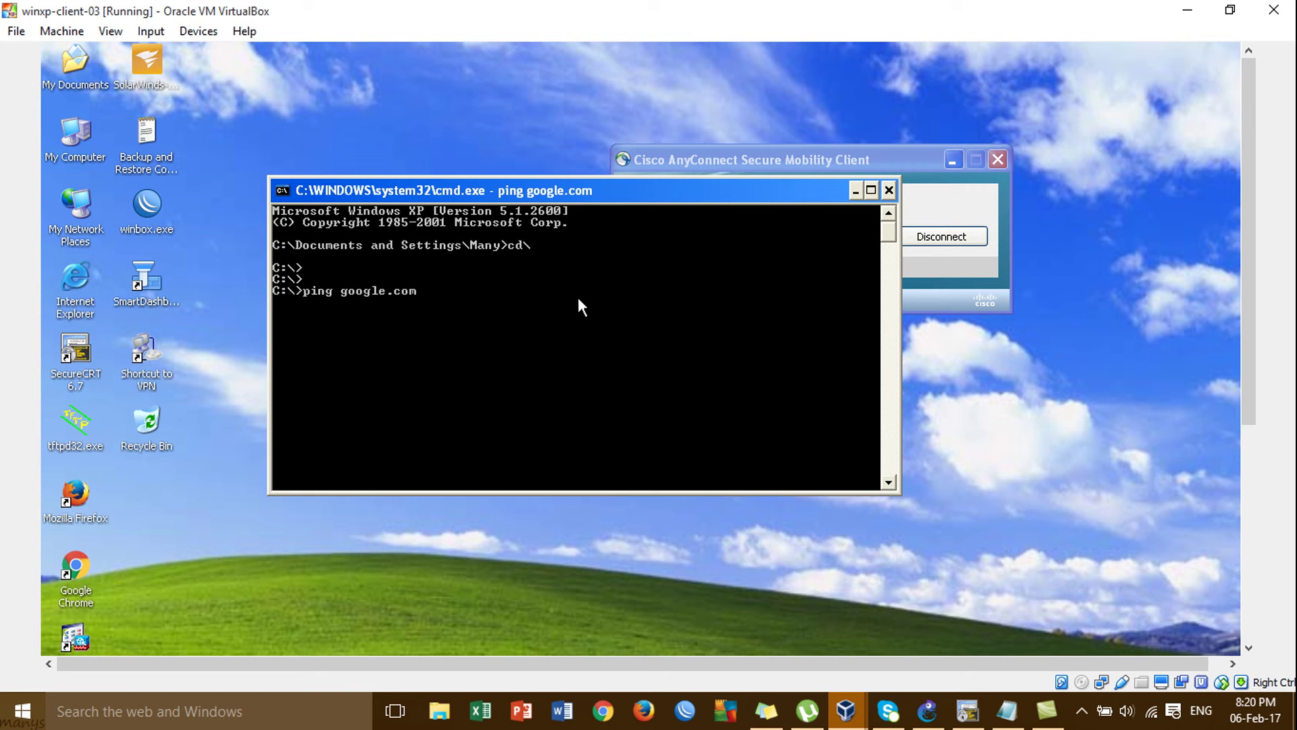
key("ctrl+c")
Ping inside host 172.16.1.10 twice and 8.8.8.8, then return to GNS3.
type("p")
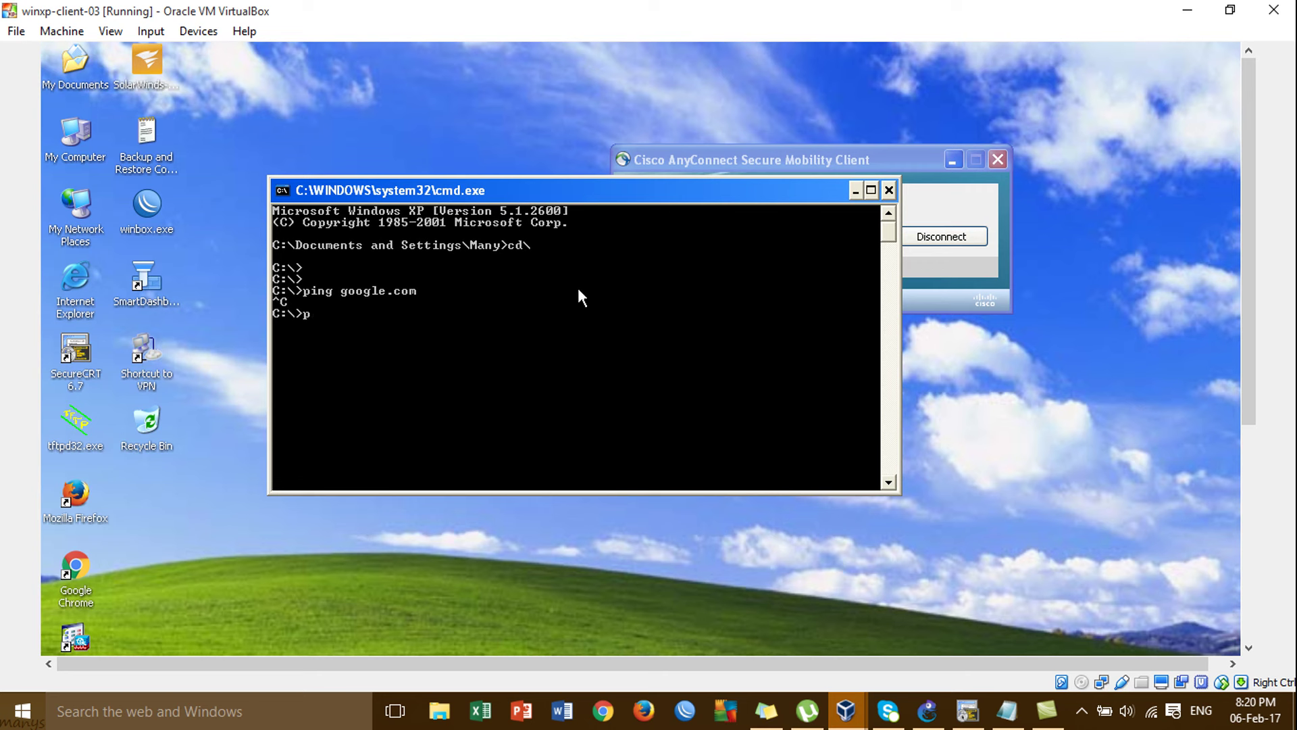
type("ing 172.16.1.10")
key("Return")
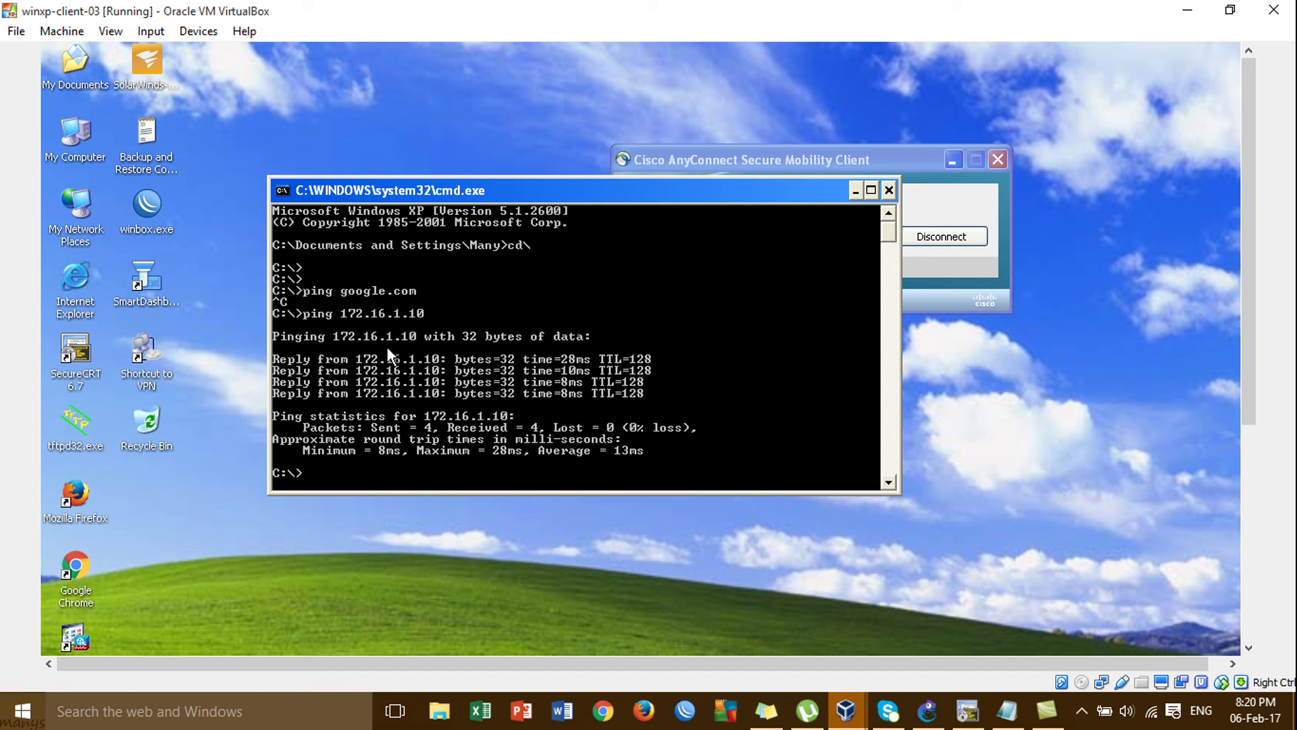
left_click_drag(655, 191, 650, 171)
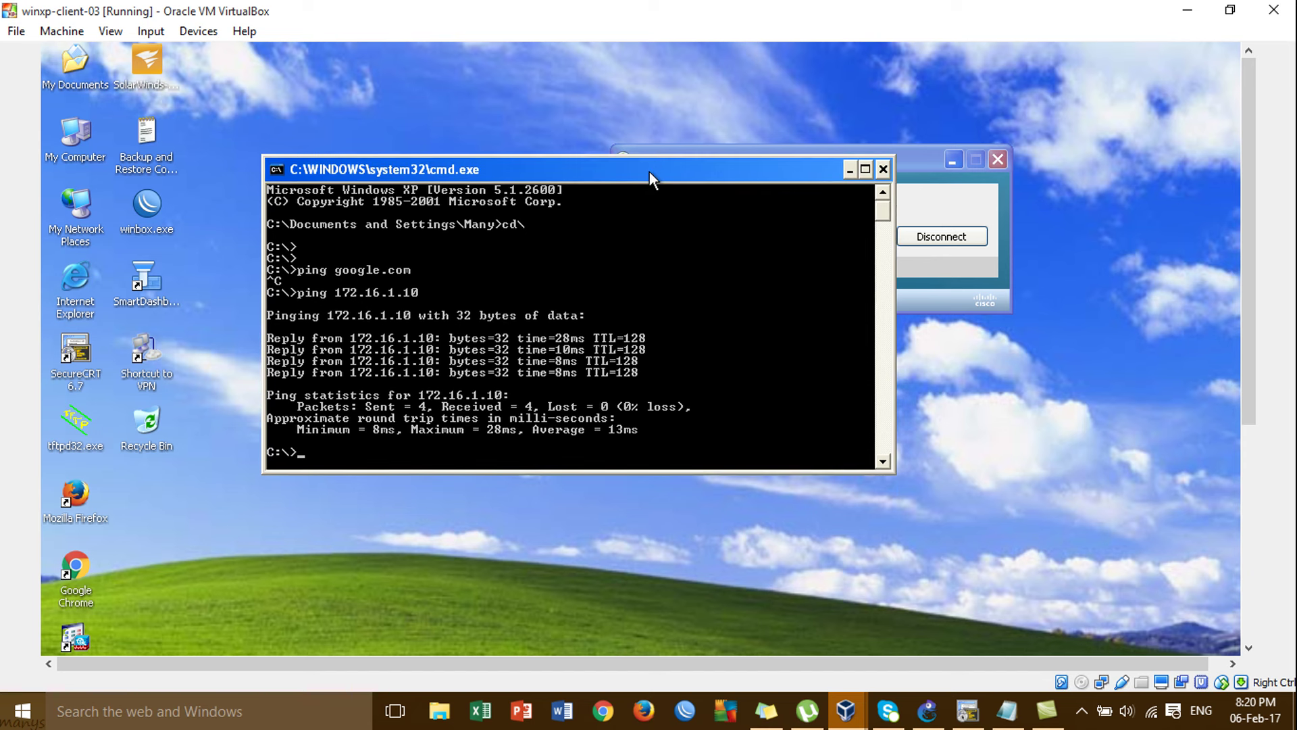
key("Up")
key("Return")
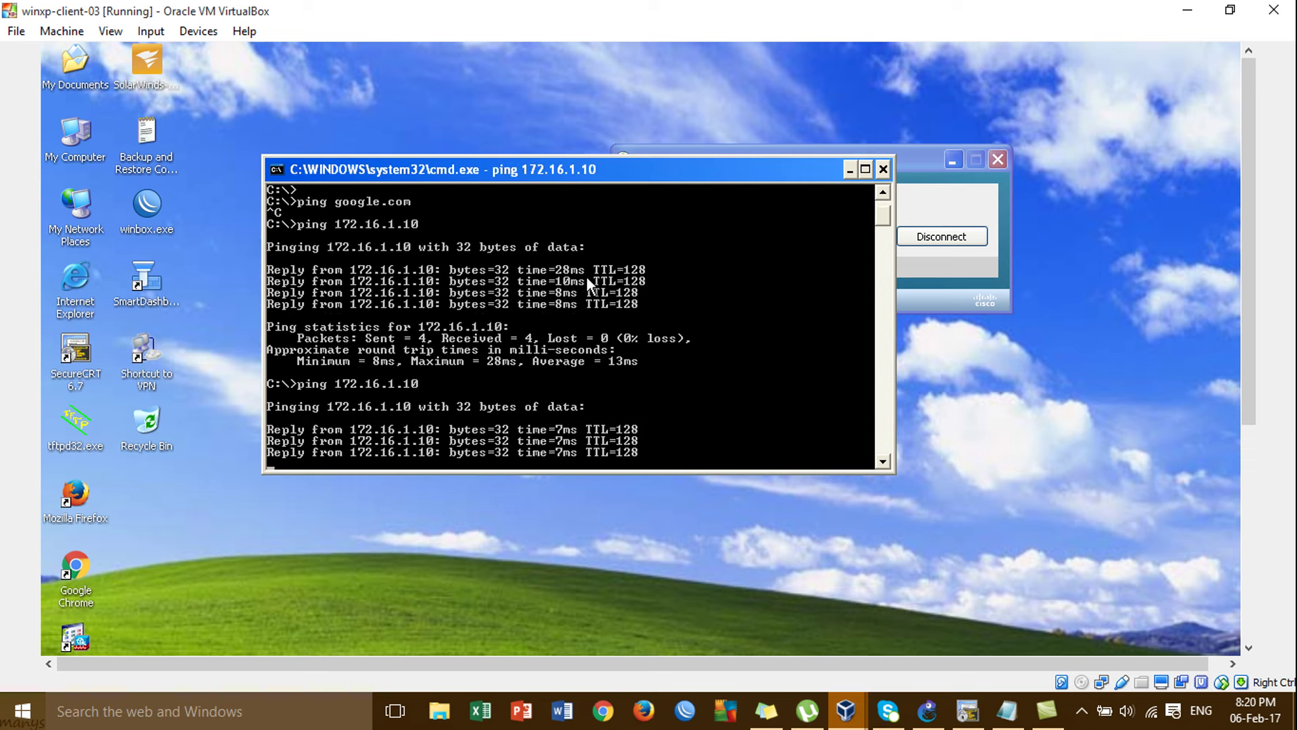
type("ping ")
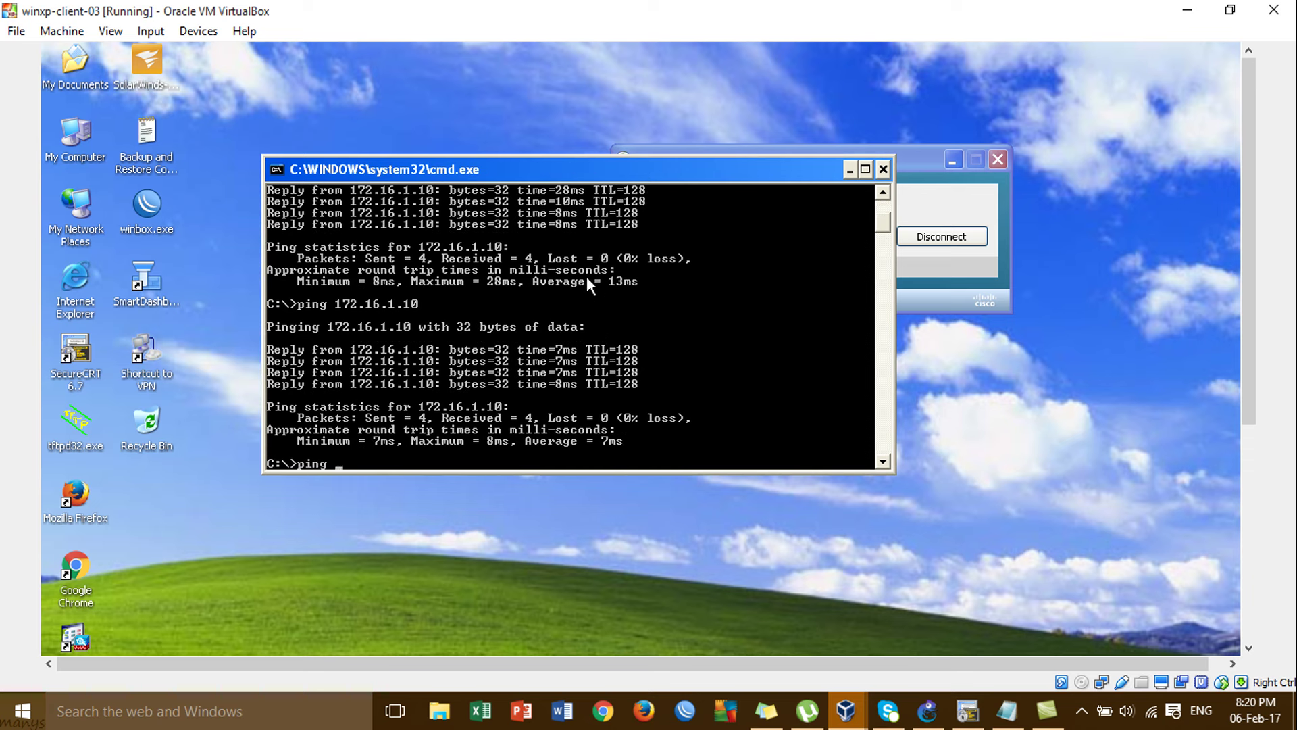
type("8.8.8.8")
key("Return")
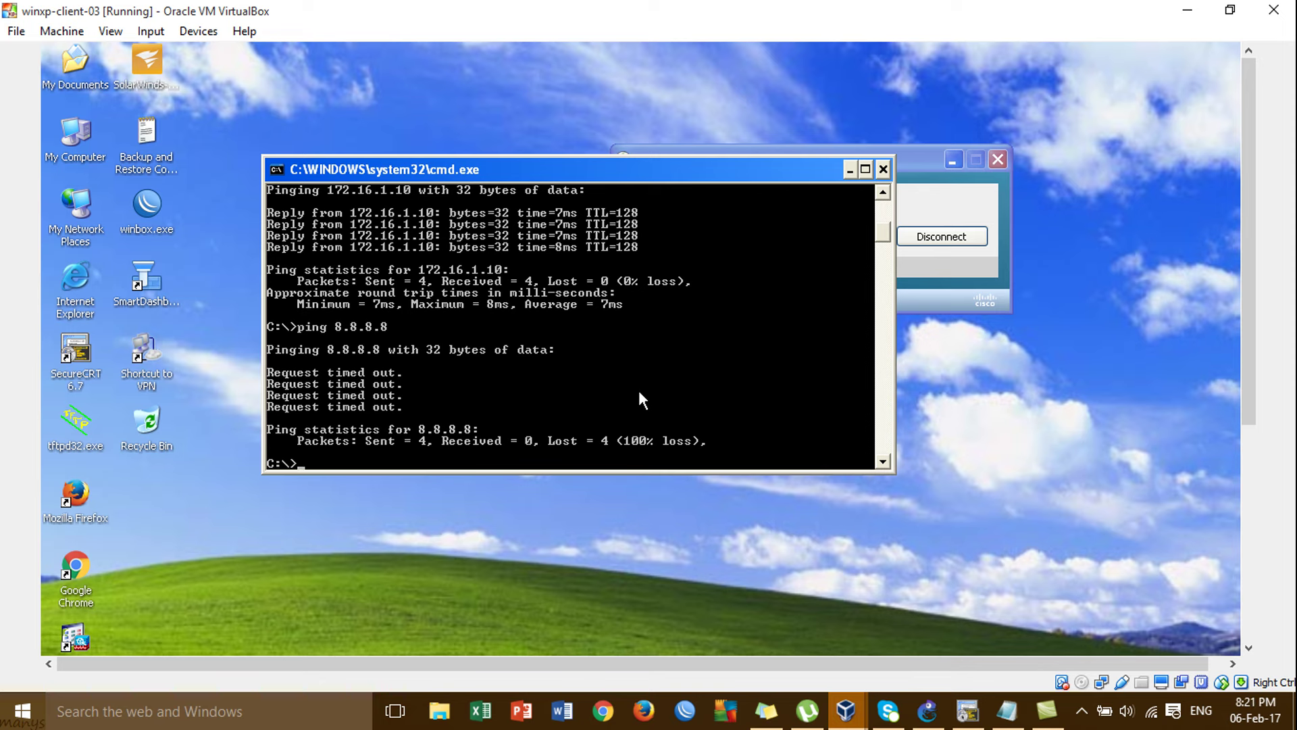
left_click(1187, 10)
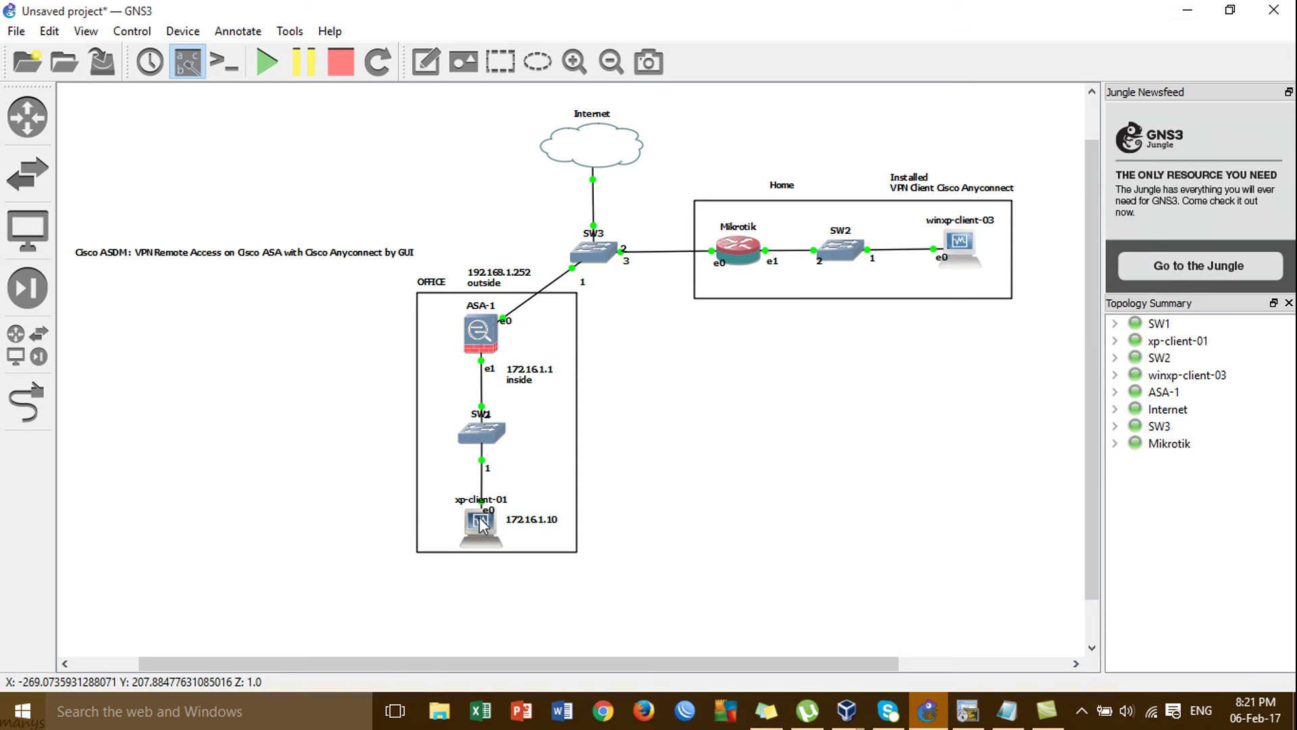
Bring the xp-client-01 VM window with Cisco ASDM back to the front.
mouse_move(480, 524)
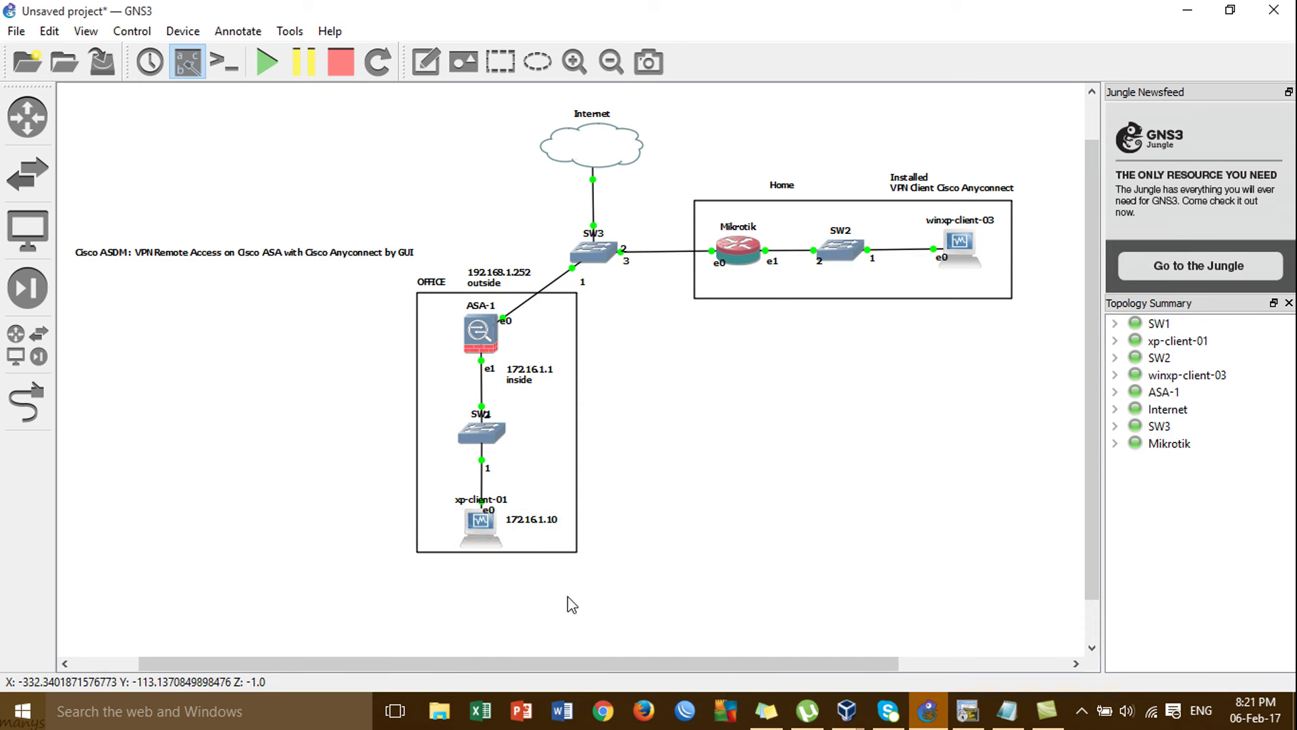
mouse_move(839, 716)
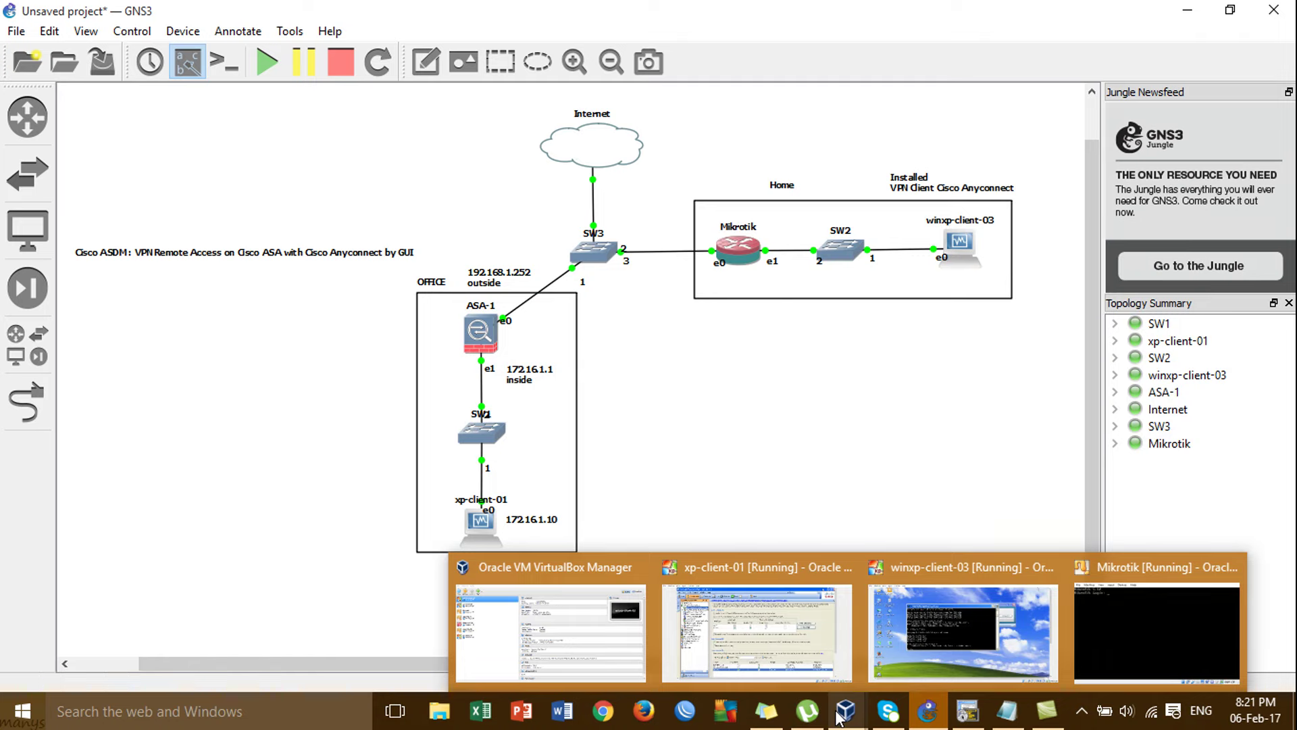
left_click(757, 631)
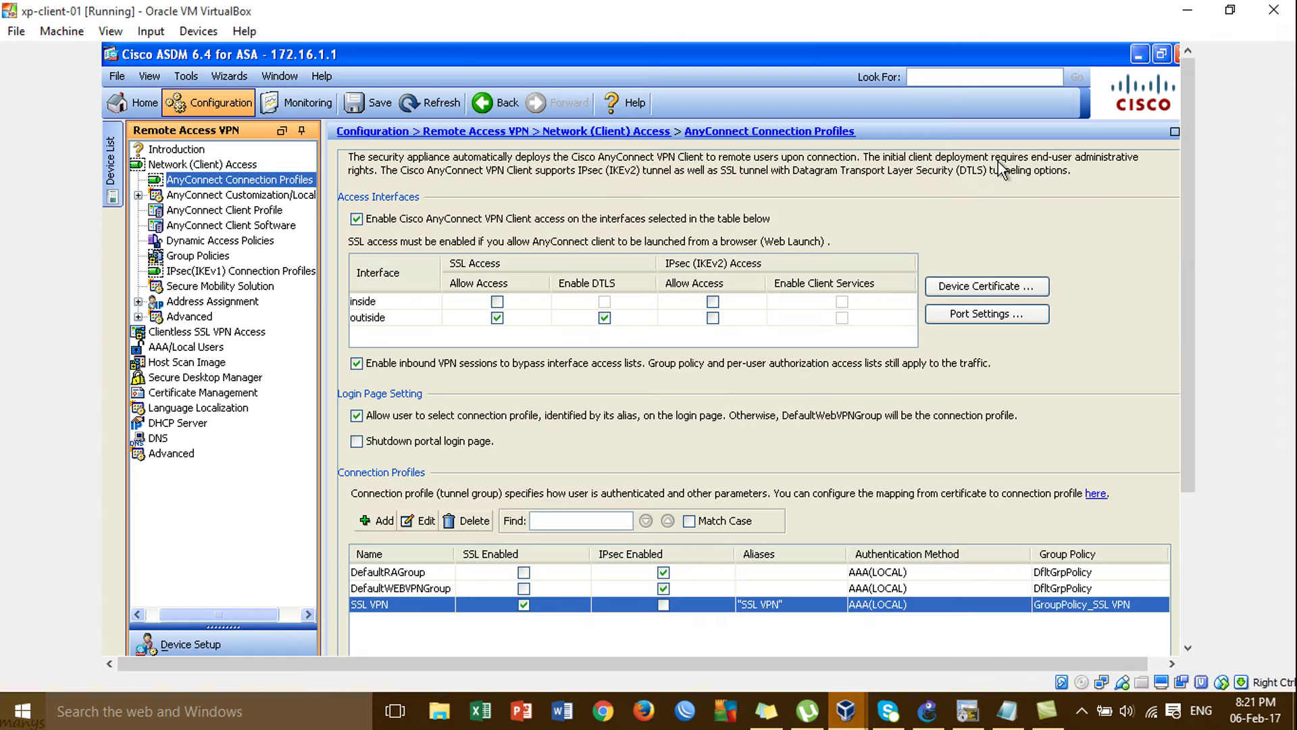
Minimize ASDM and create a New Folder on the XP desktop.
left_click(1138, 54)
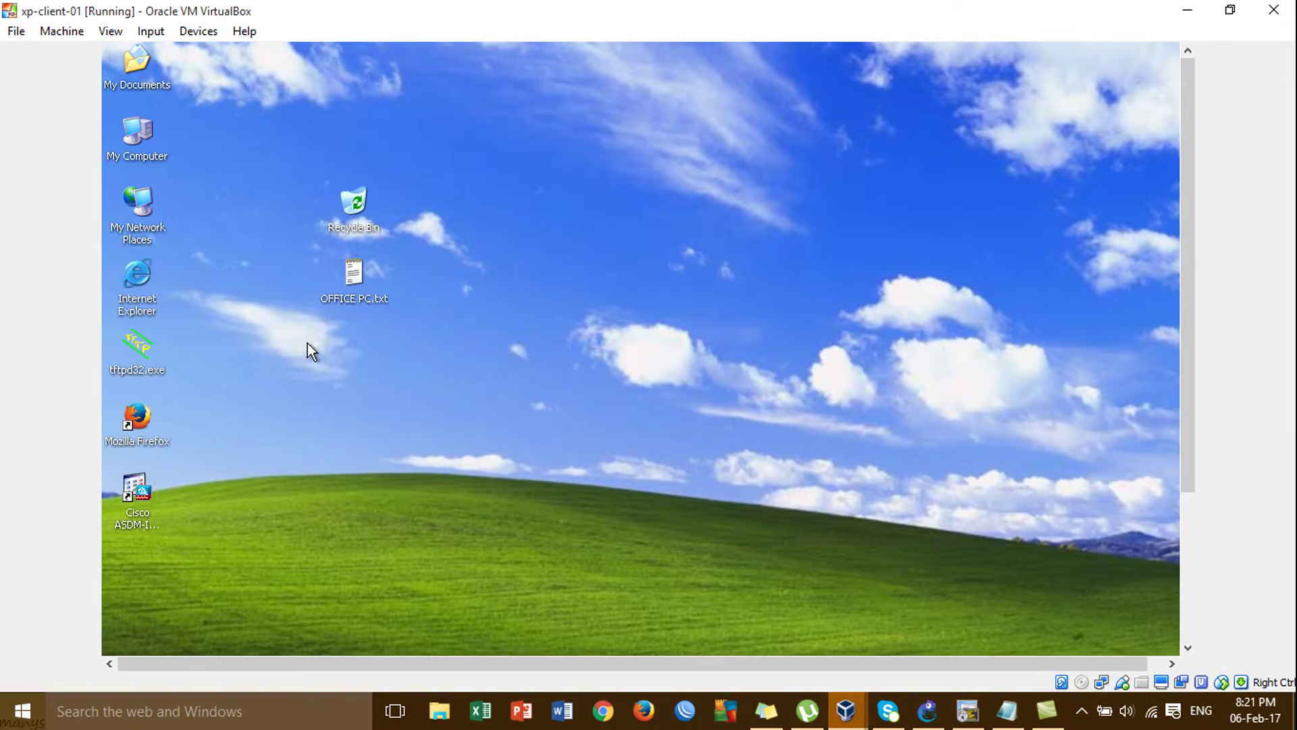
right_click(306, 344)
mouse_move(390, 428)
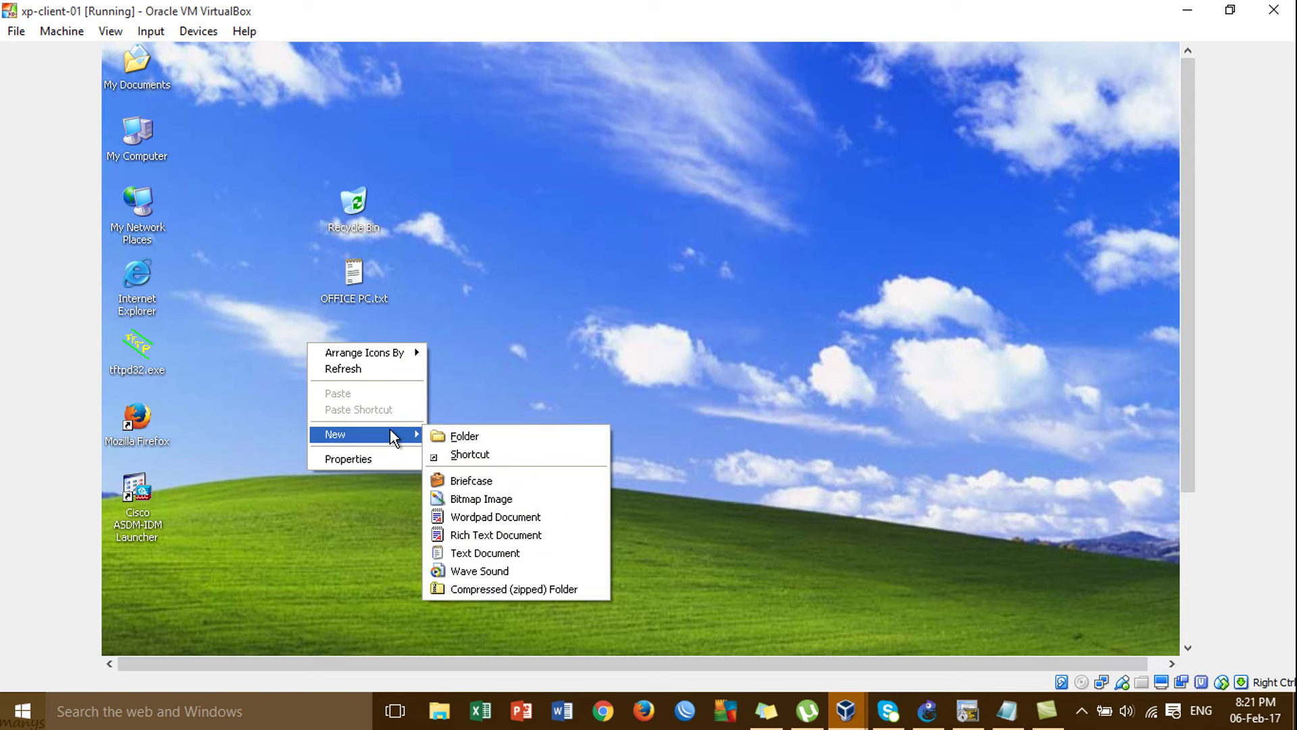
left_click(449, 435)
left_click(448, 436)
Add a New Briefcase and a New Bitmap Image.bmp inside New Folder.
double_click(356, 351)
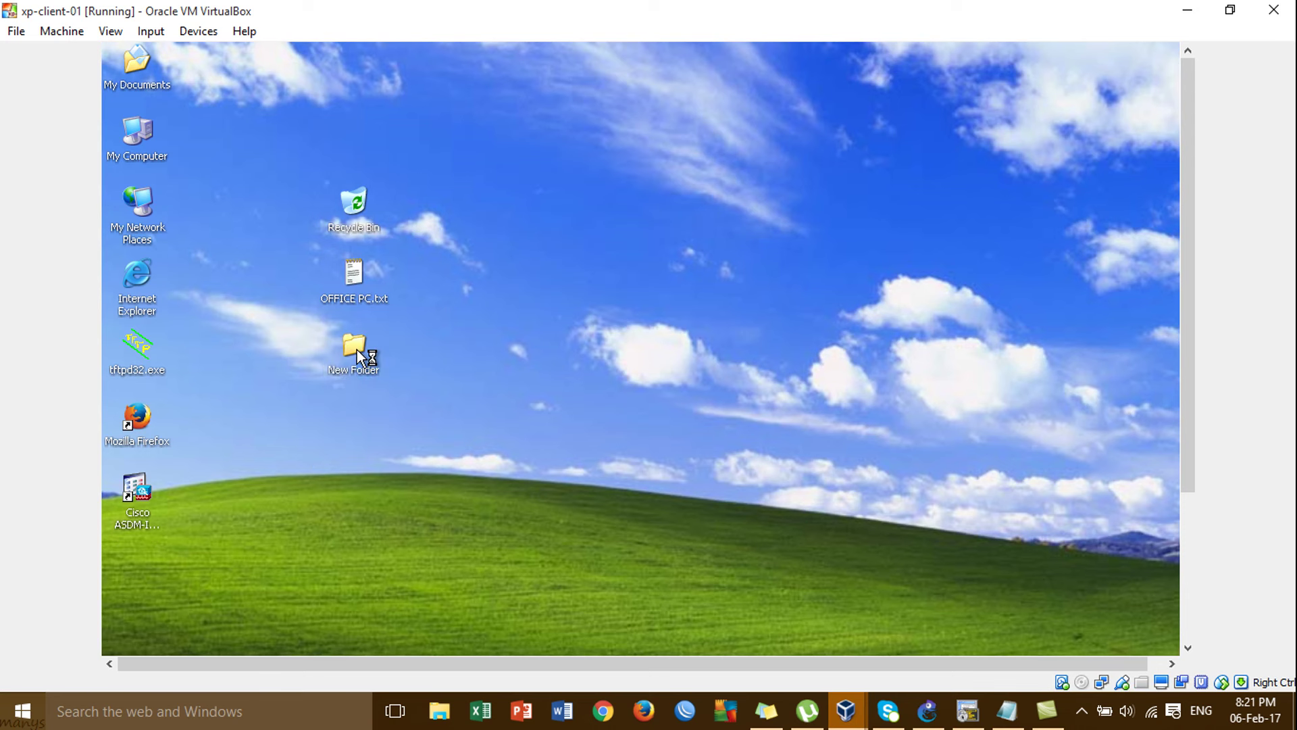
right_click(550, 405)
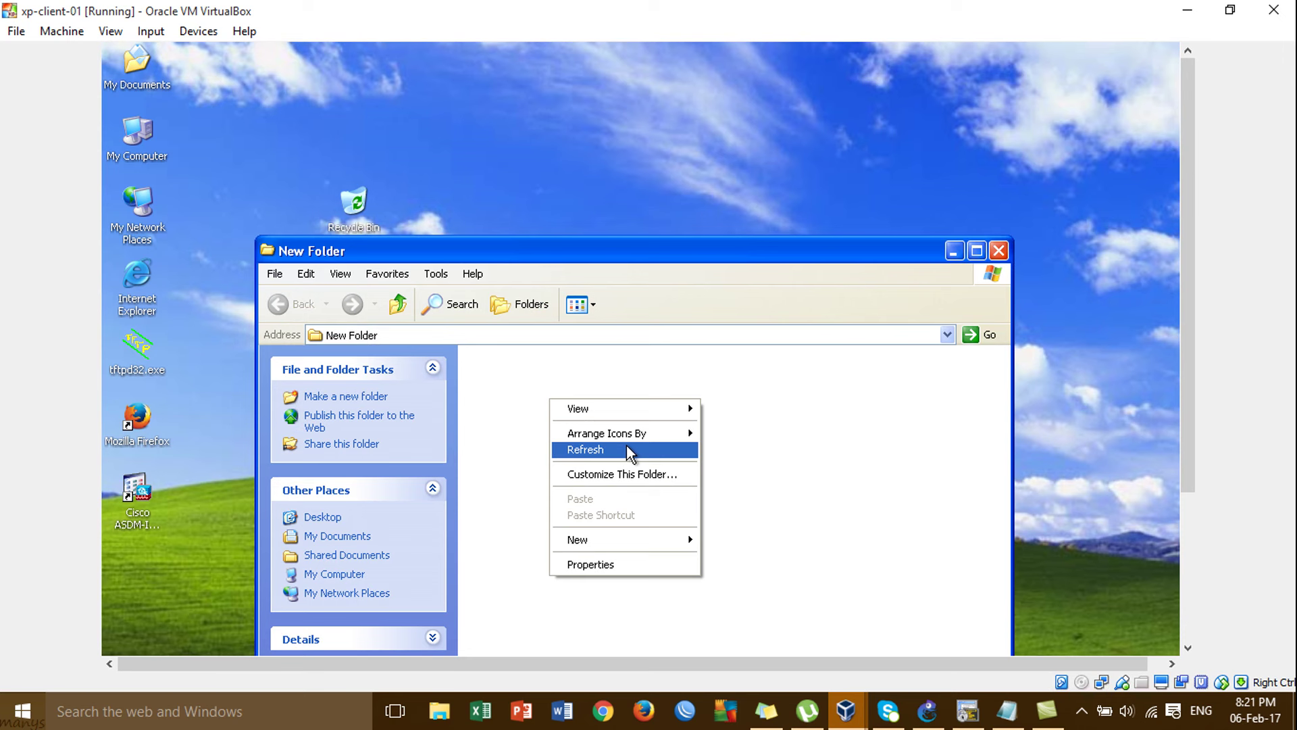
mouse_move(664, 534)
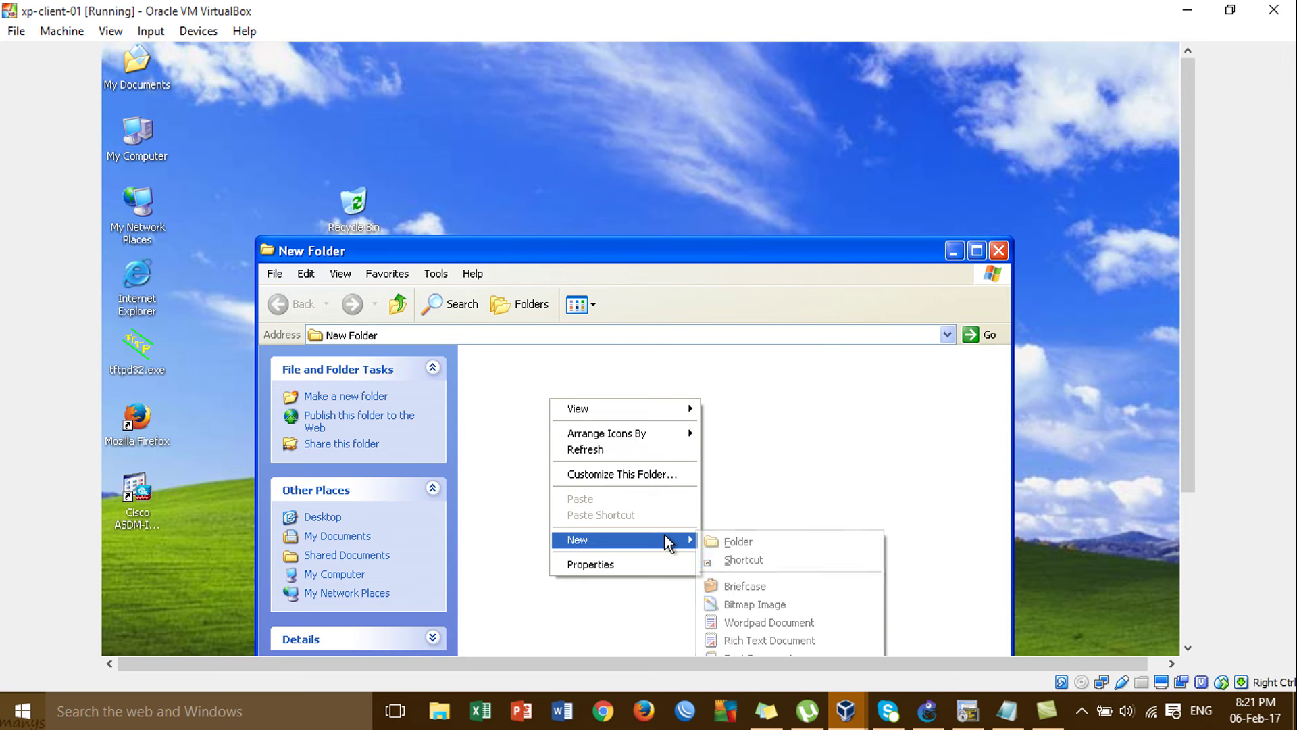
left_click(743, 585)
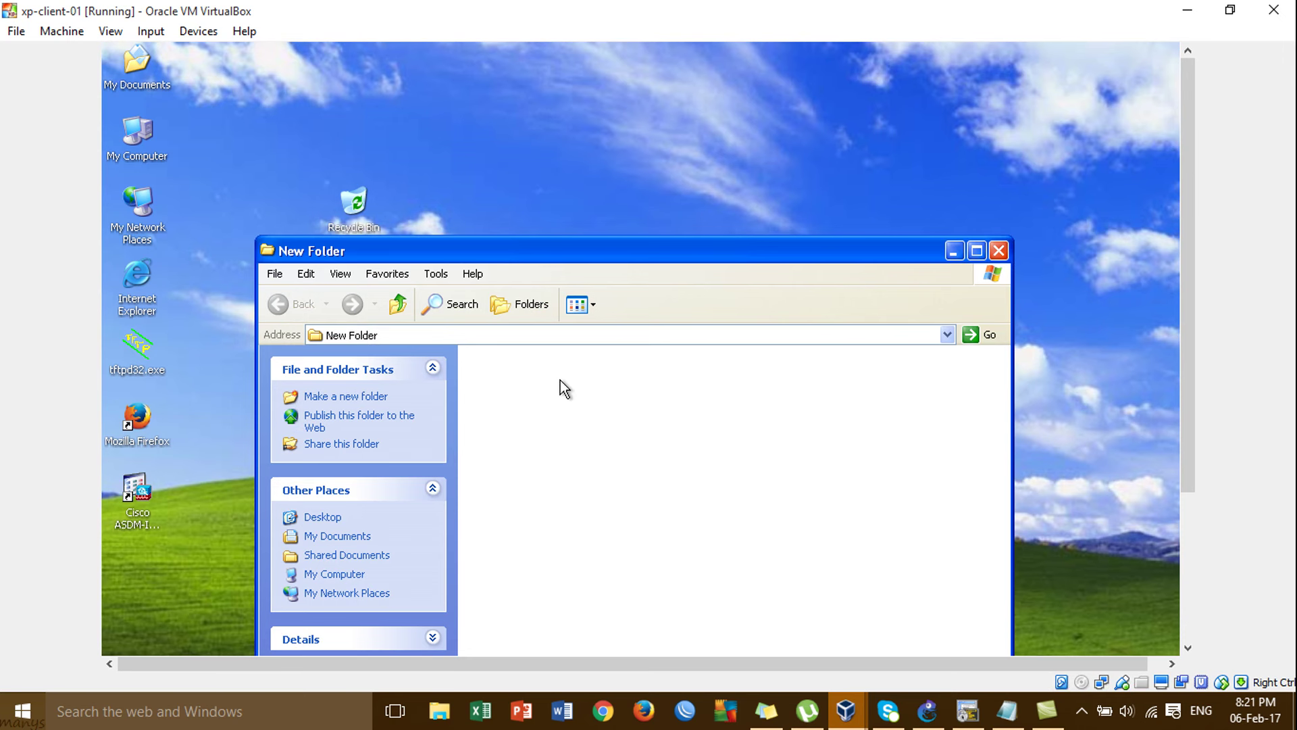
right_click(532, 452)
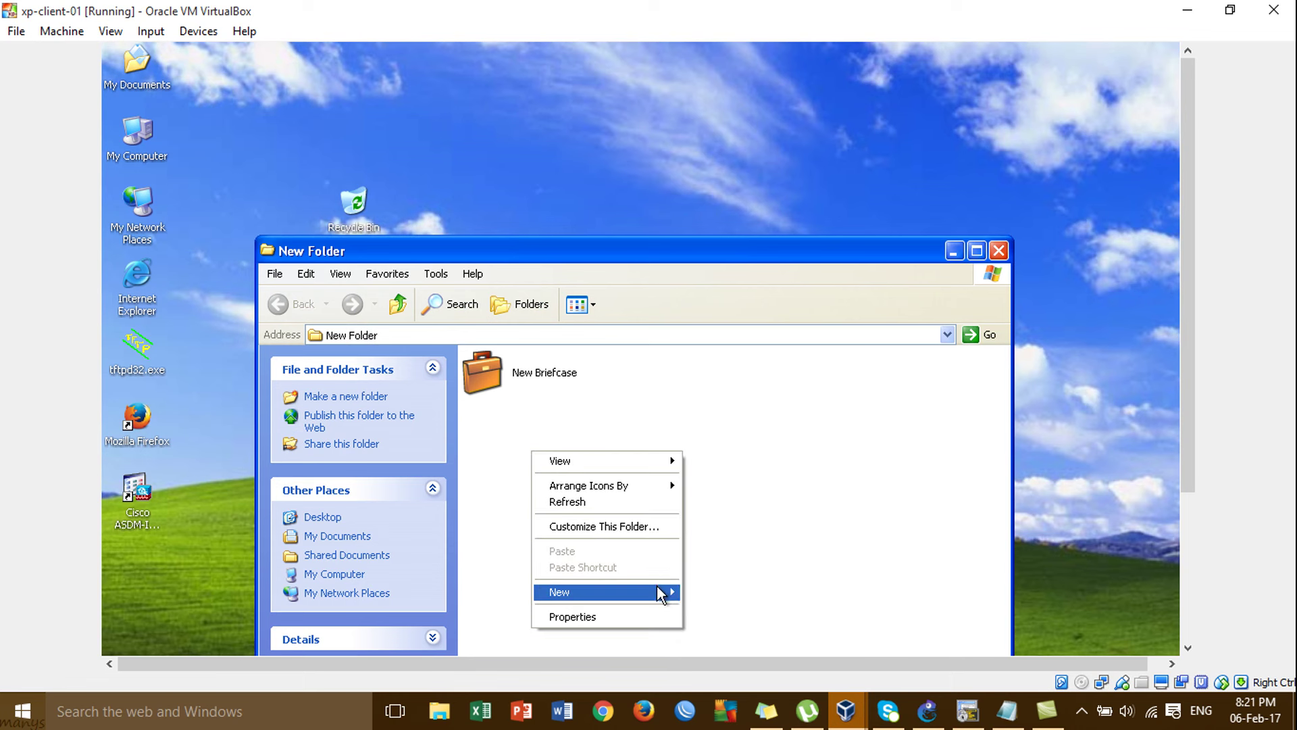
mouse_move(659, 590)
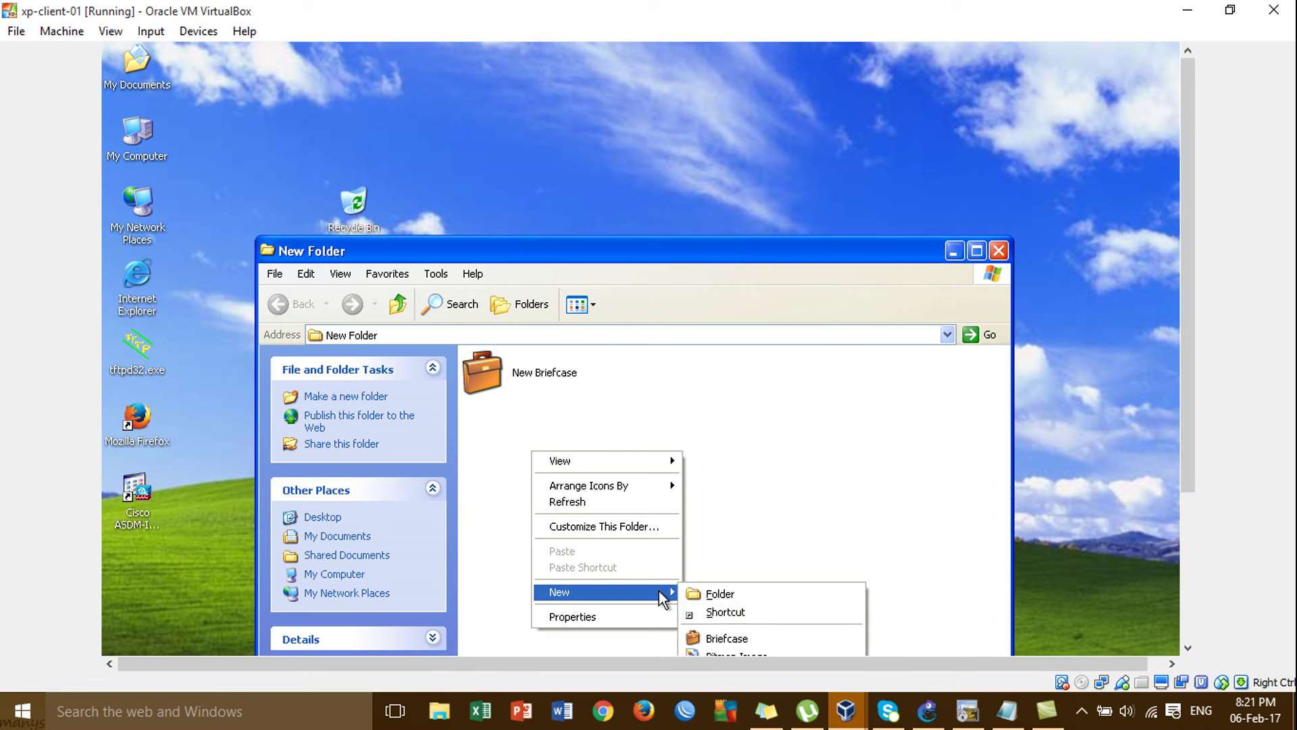
left_click(758, 652)
left_click(871, 534)
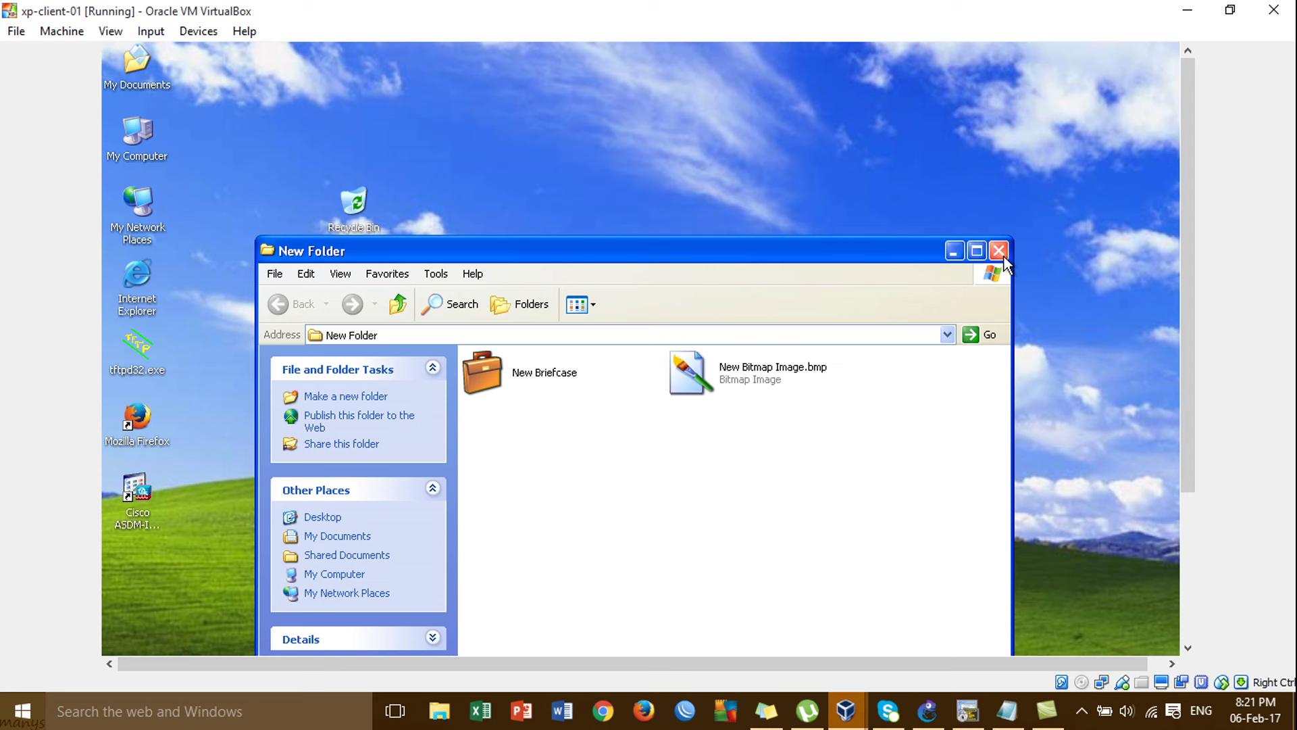
left_click(999, 251)
Share New Folder on the network as 'New Folder', then minimize the VM.
right_click(354, 356)
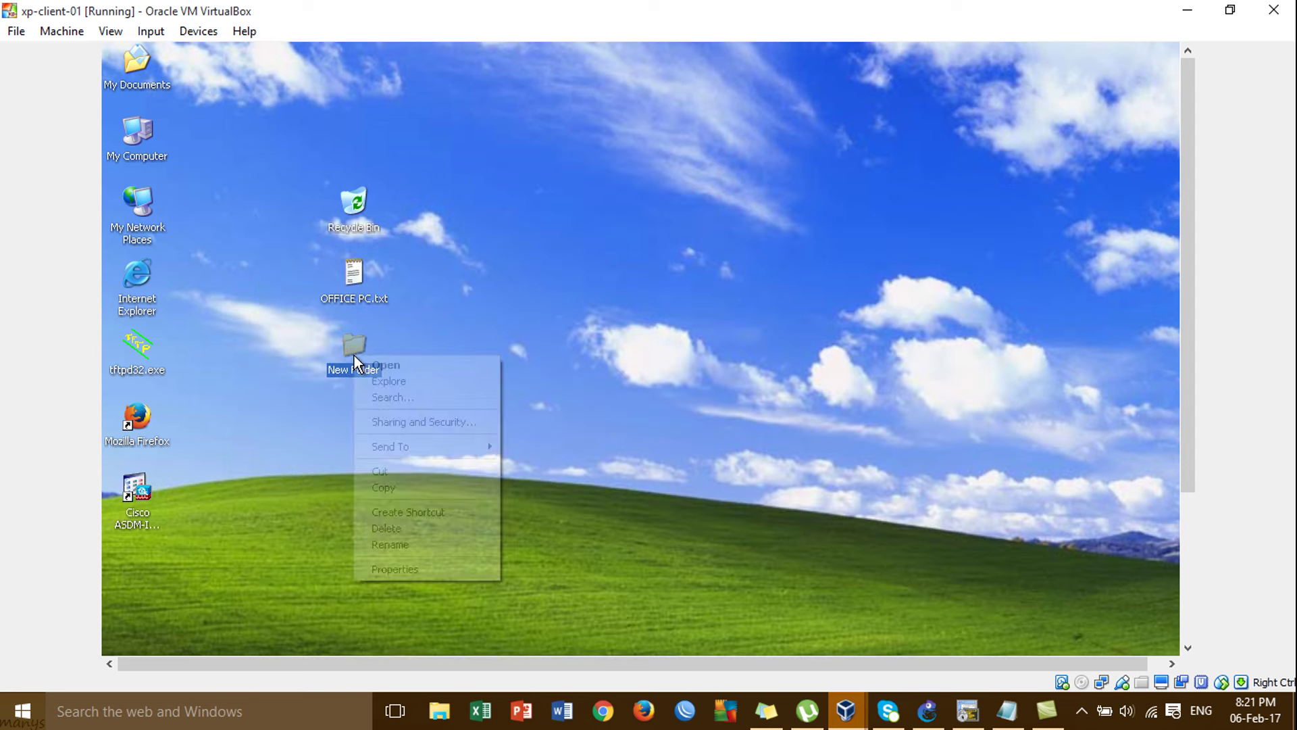
left_click(447, 574)
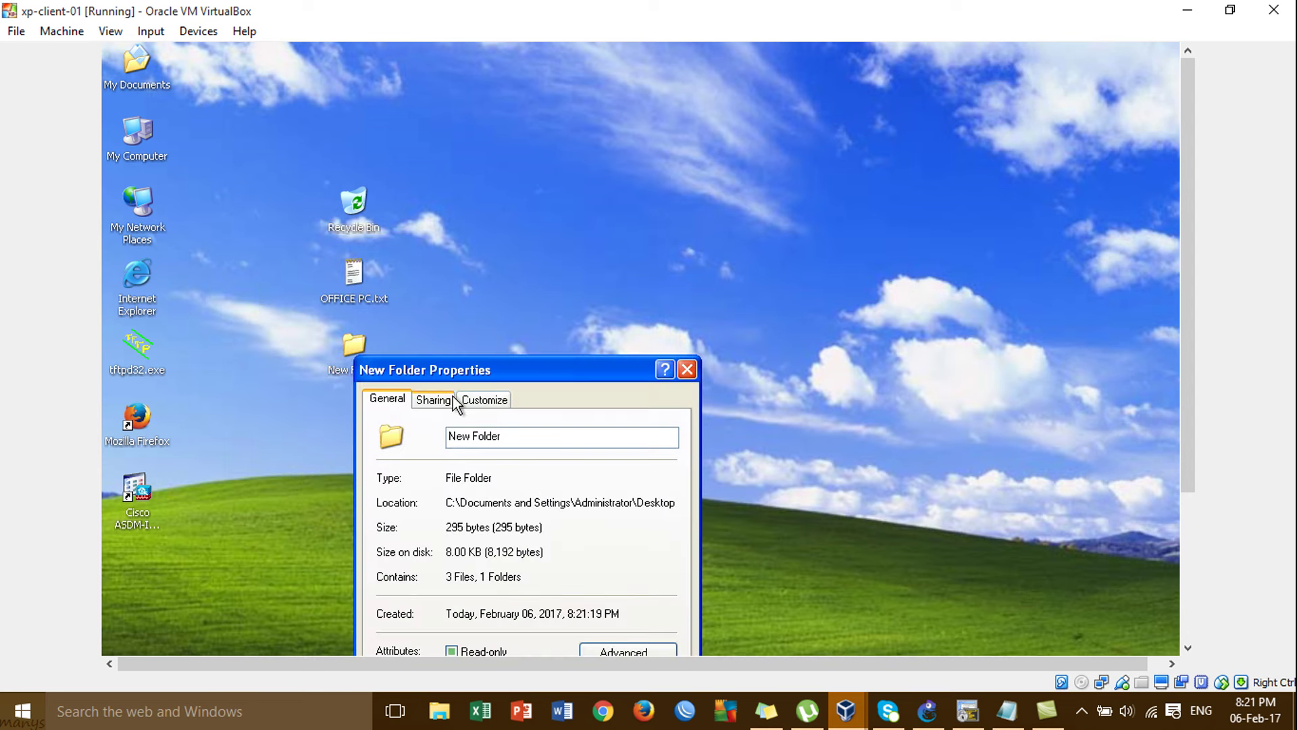
left_click(434, 398)
left_click_drag(489, 364, 497, 112)
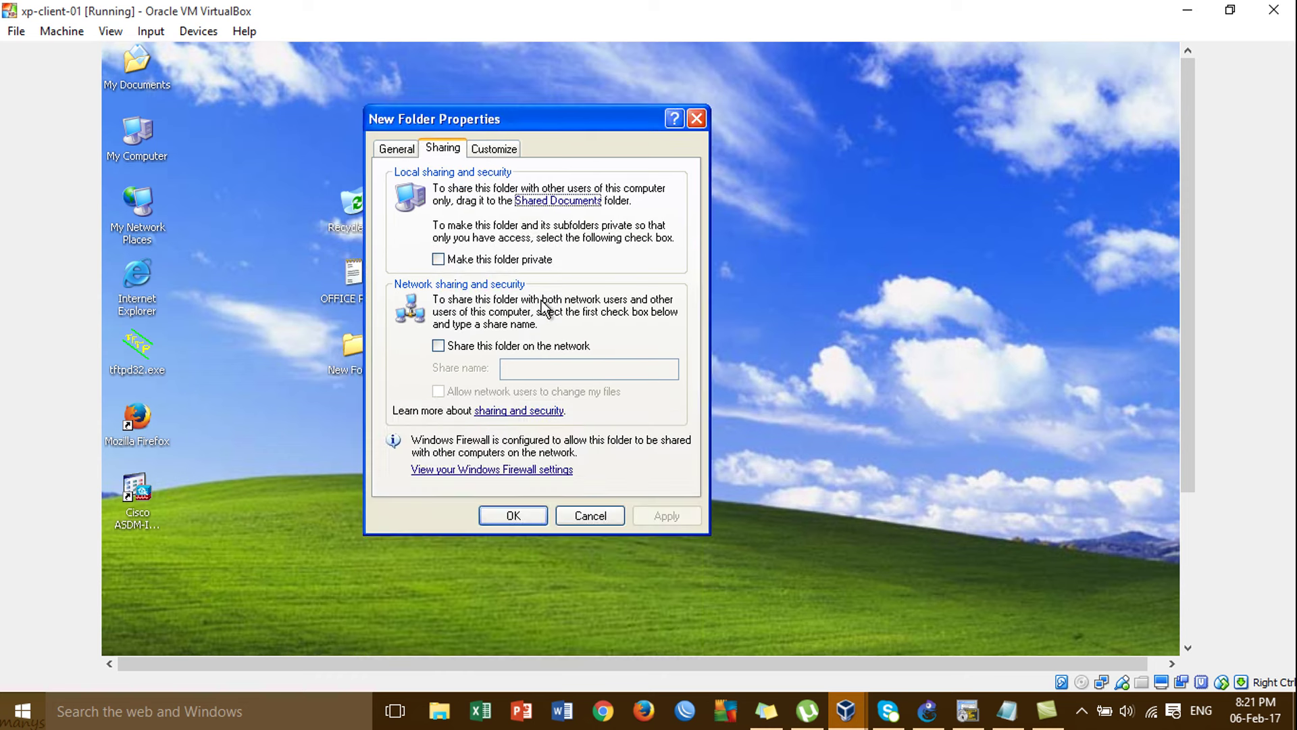
left_click(563, 350)
left_click(659, 521)
left_click(522, 518)
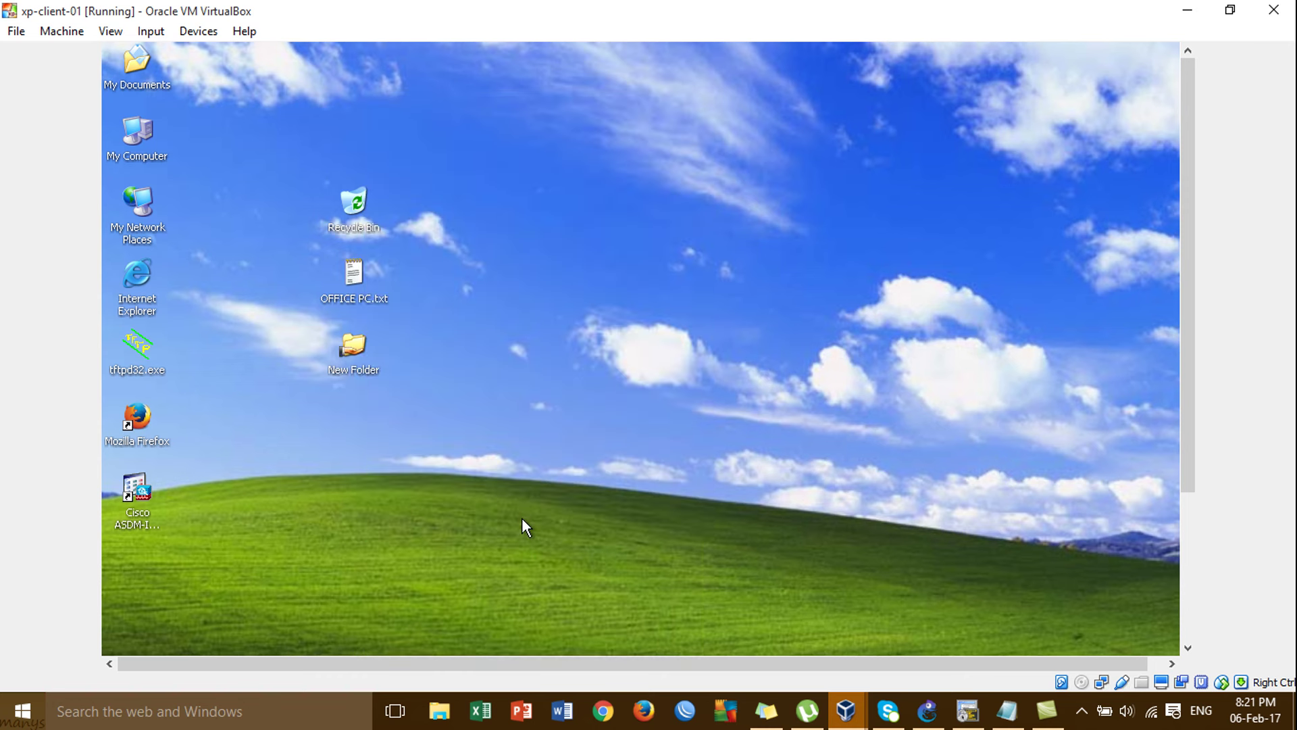
left_click(1187, 10)
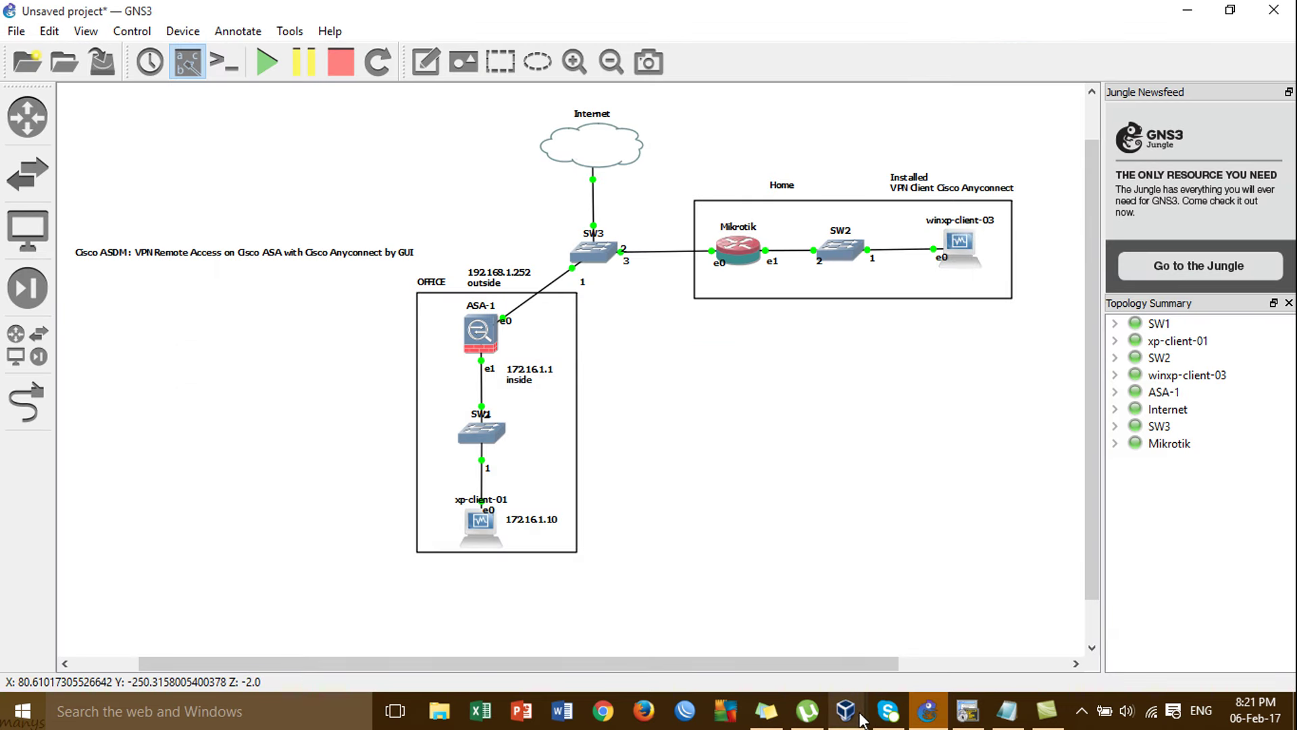
Switch to winxp-client-03 and close its old ping command window.
mouse_move(859, 715)
left_click(918, 654)
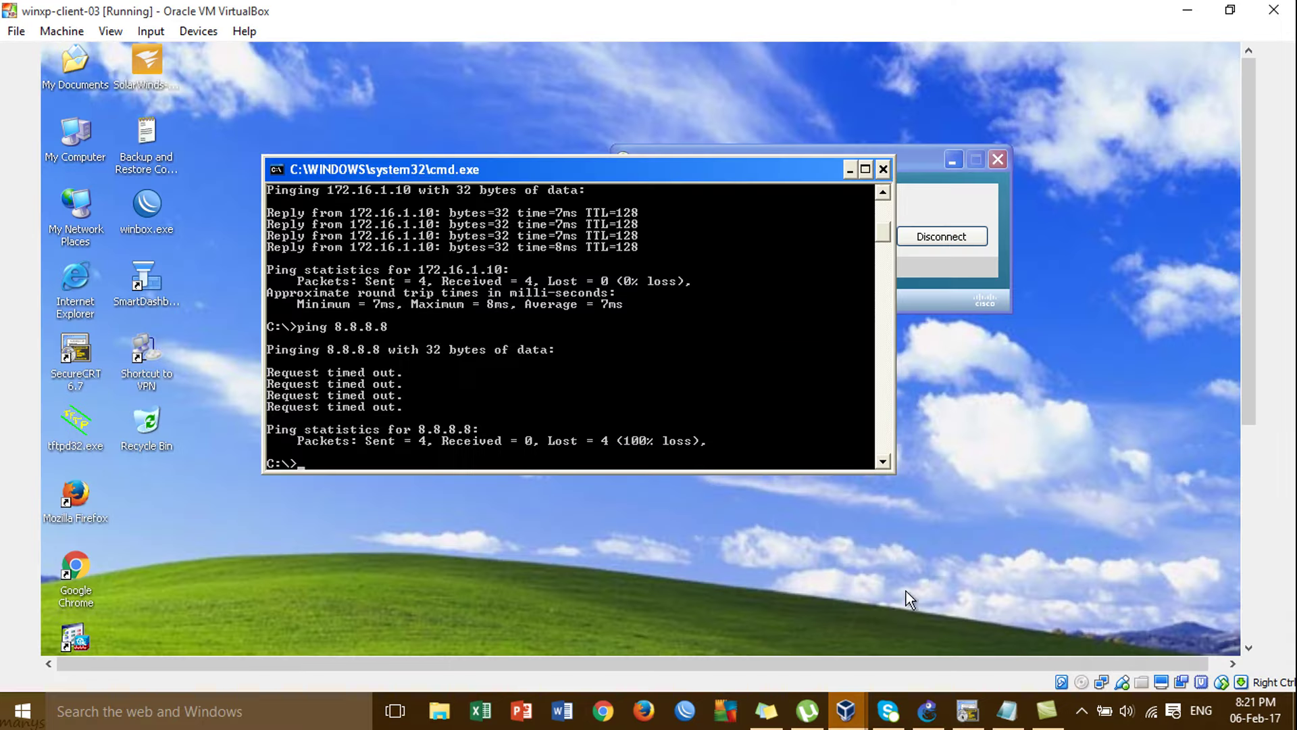
left_click(882, 170)
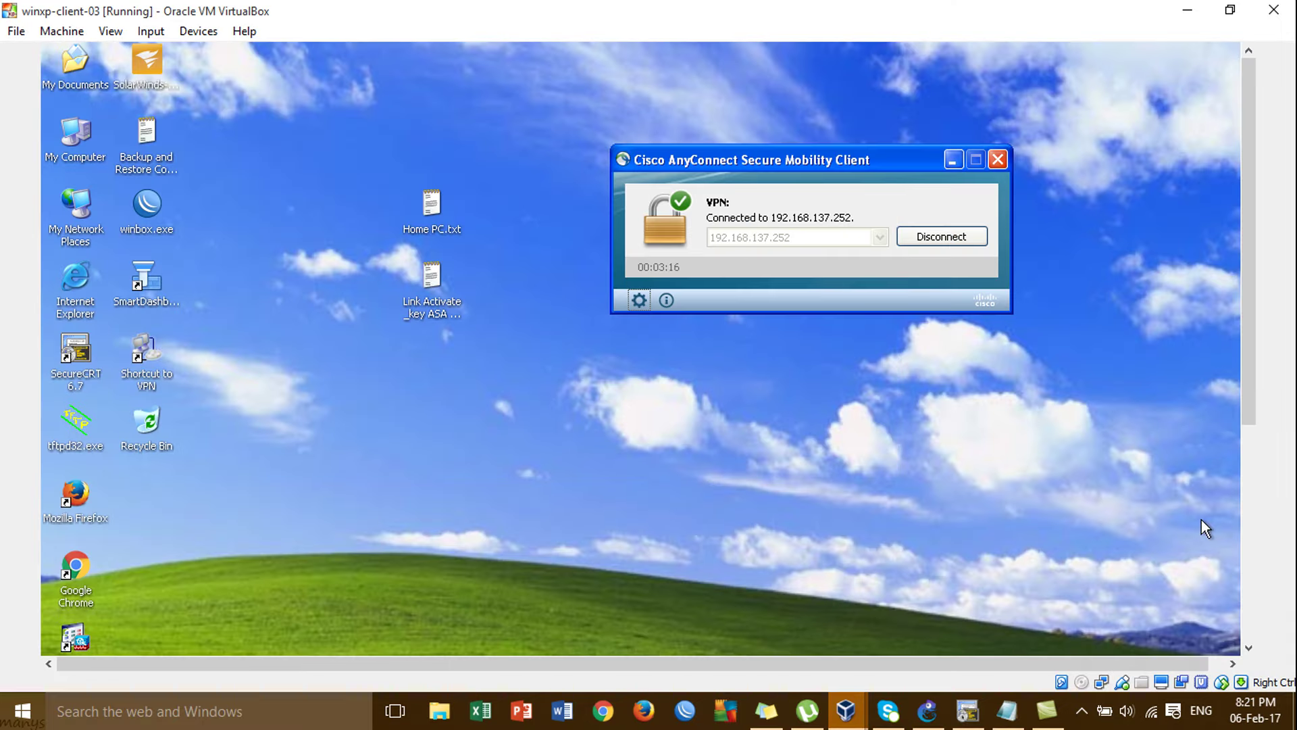
scroll(1263, 413, "down", 5)
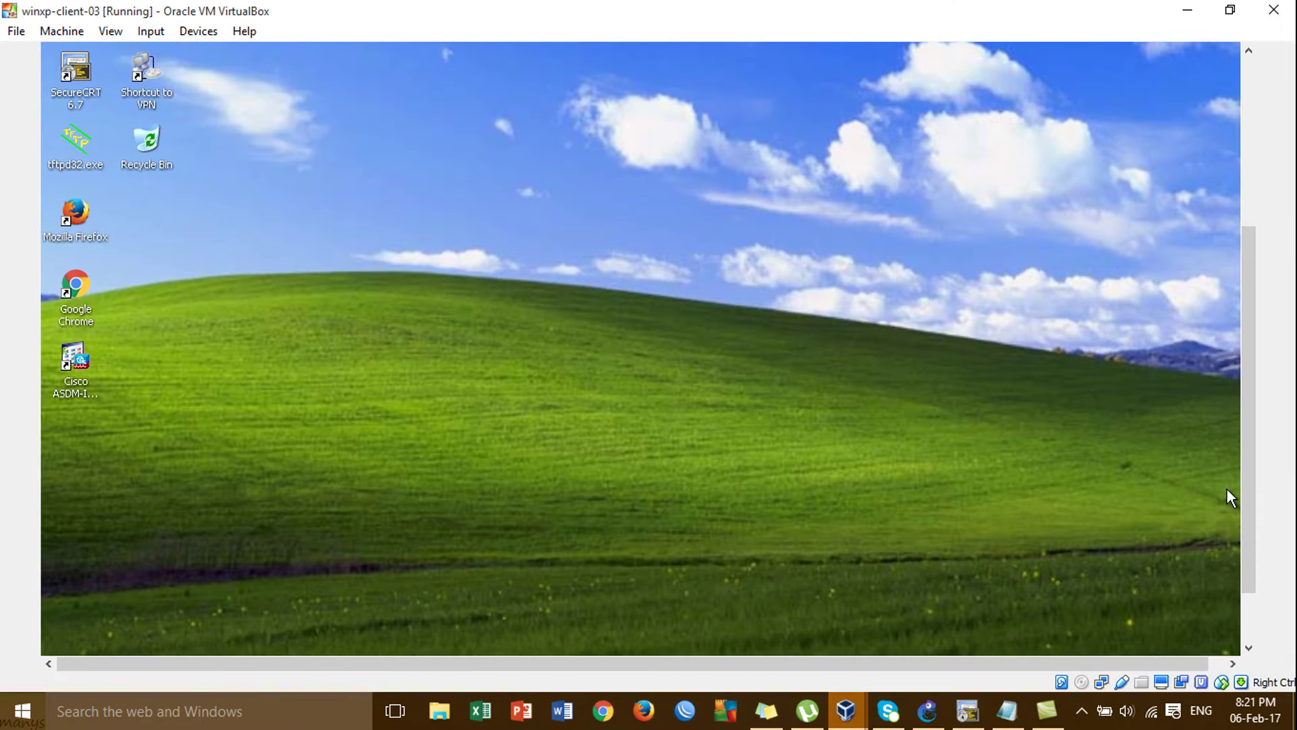
scroll(1247, 476, "down", 1)
Browse \\172.16.1.10\New Folder, select both shared files, then close the window.
key("super+r")
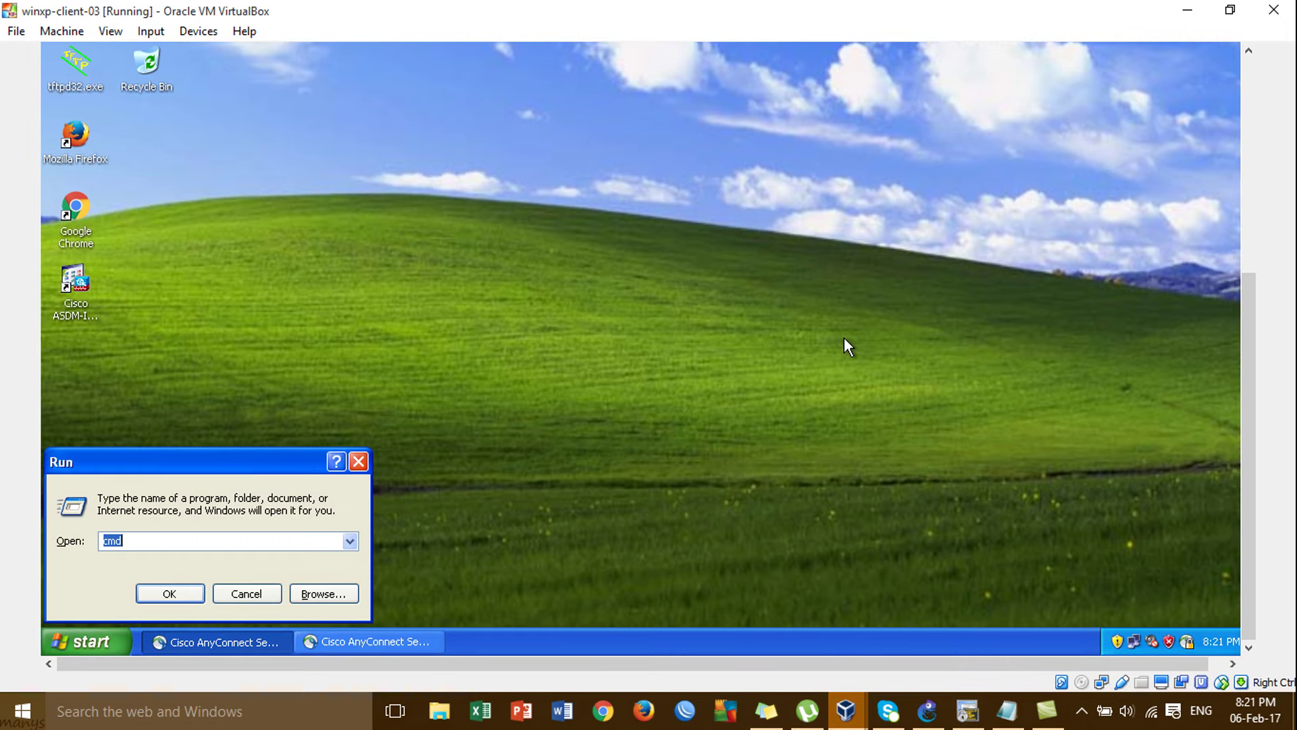
type("\\")
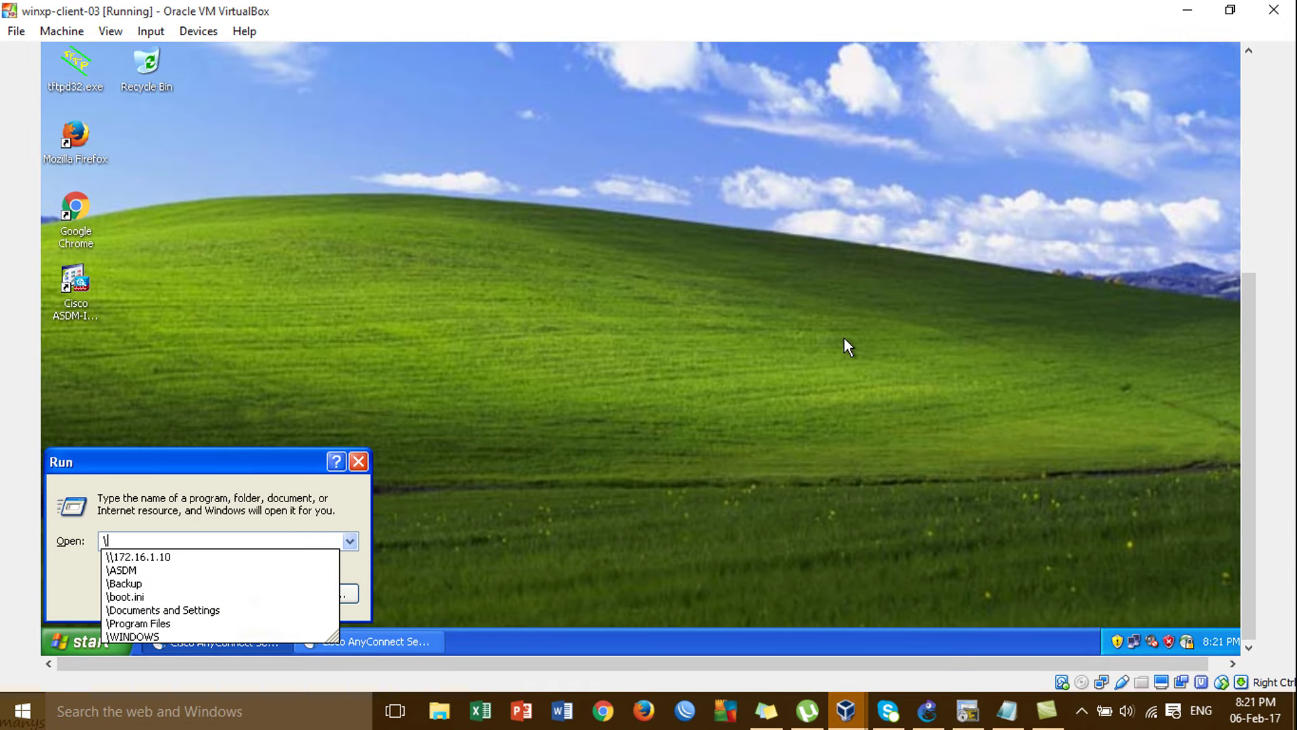
type("\\172")
key("Down")
key("Return")
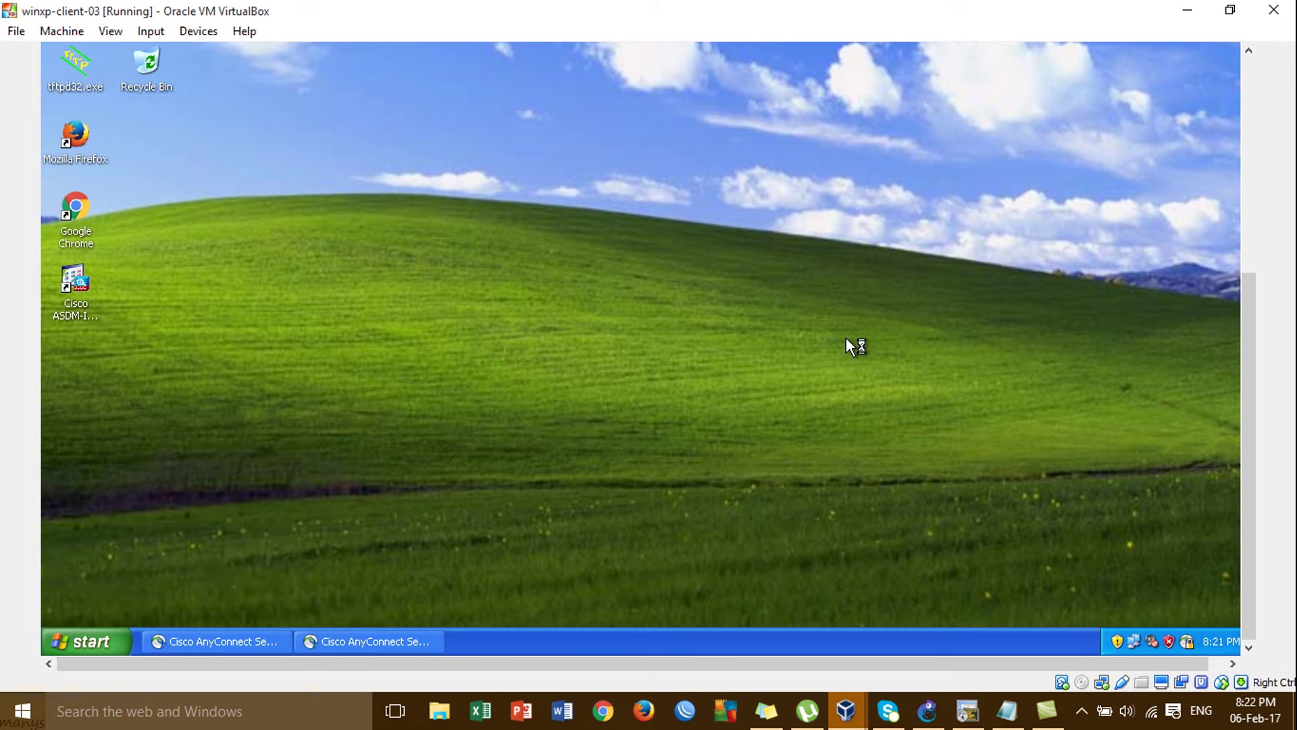
left_click(1248, 94)
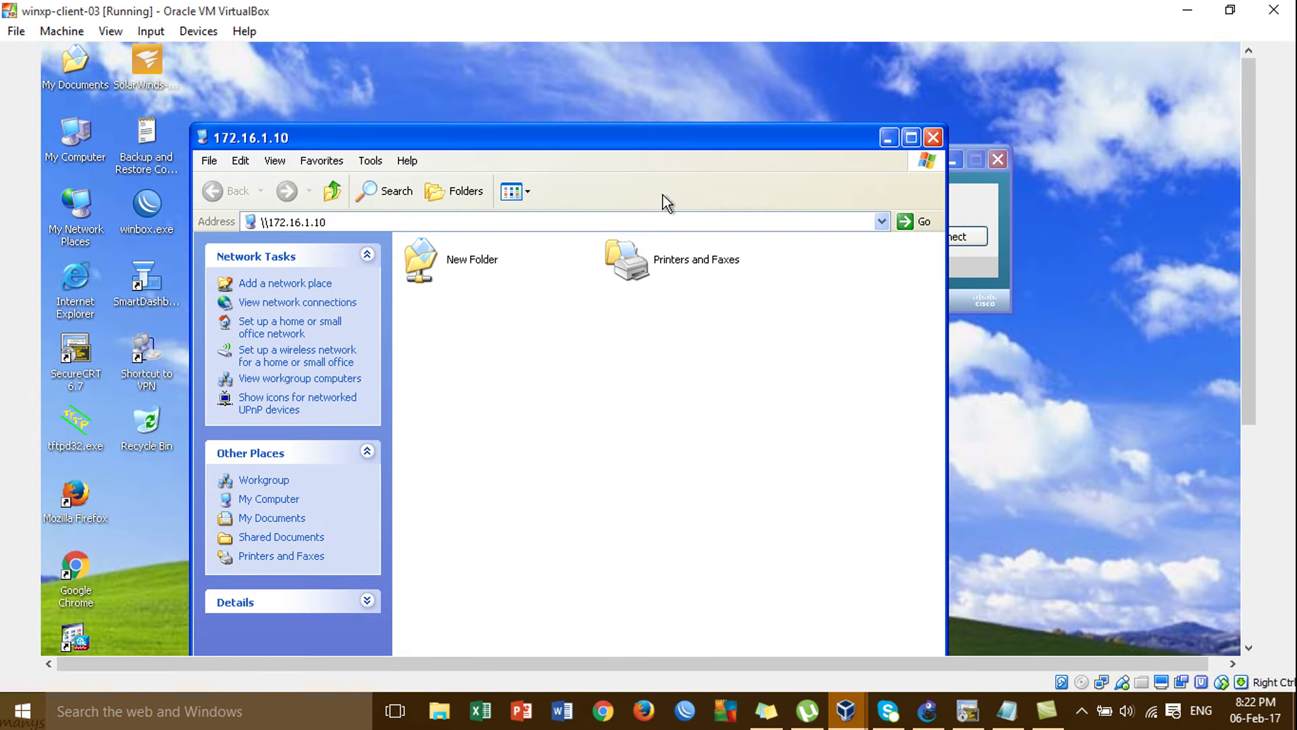
double_click(486, 262)
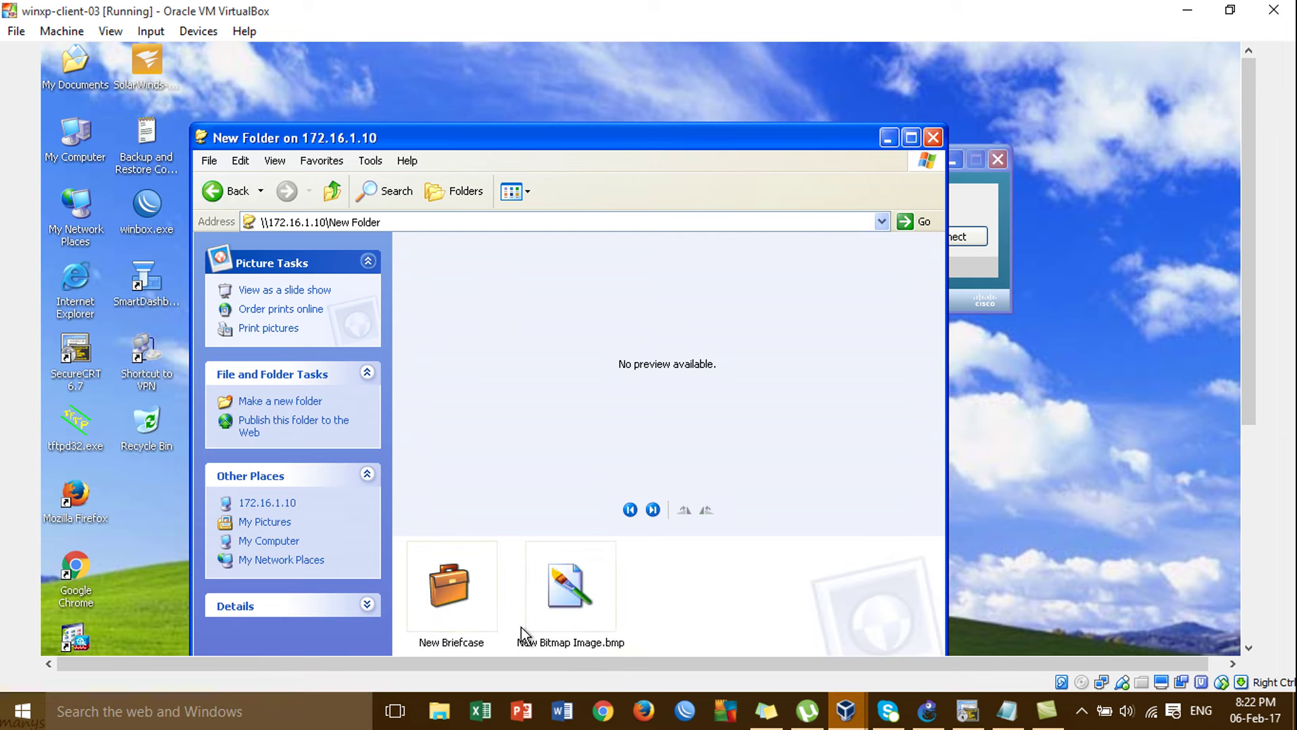
left_click_drag(628, 594, 420, 561)
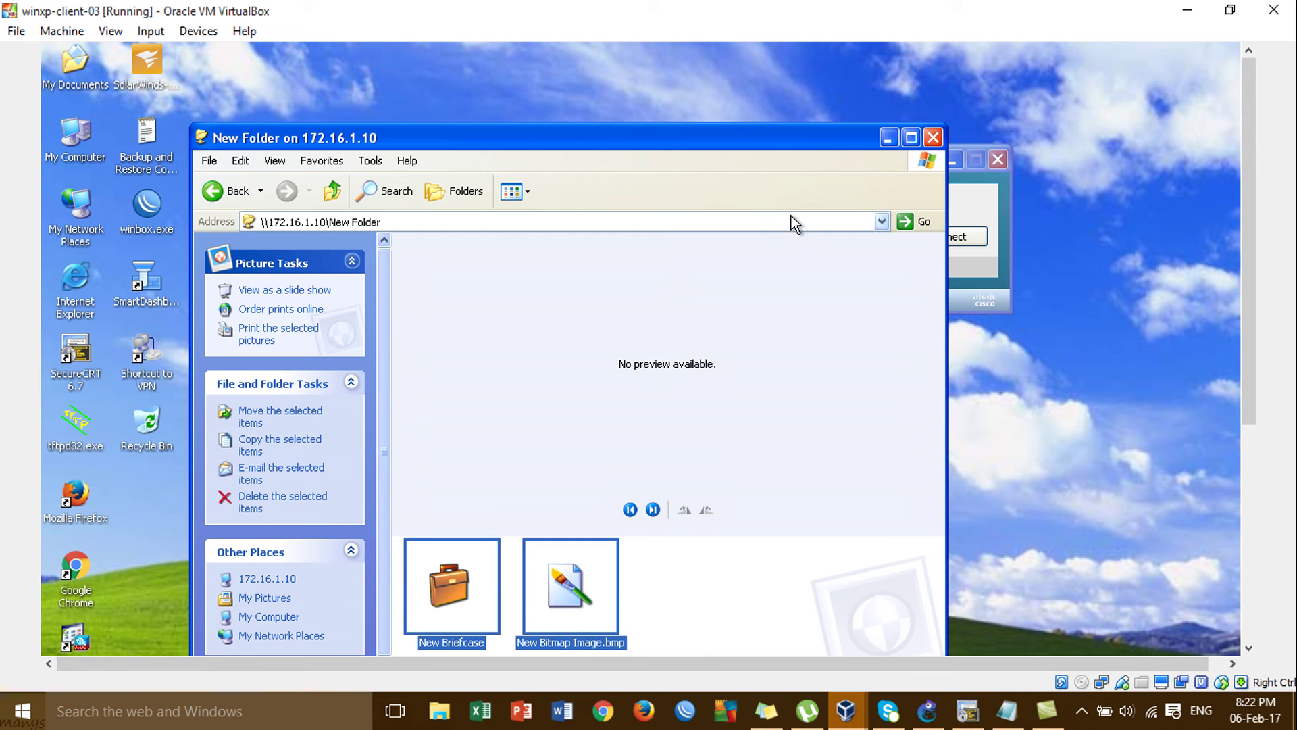
left_click(938, 140)
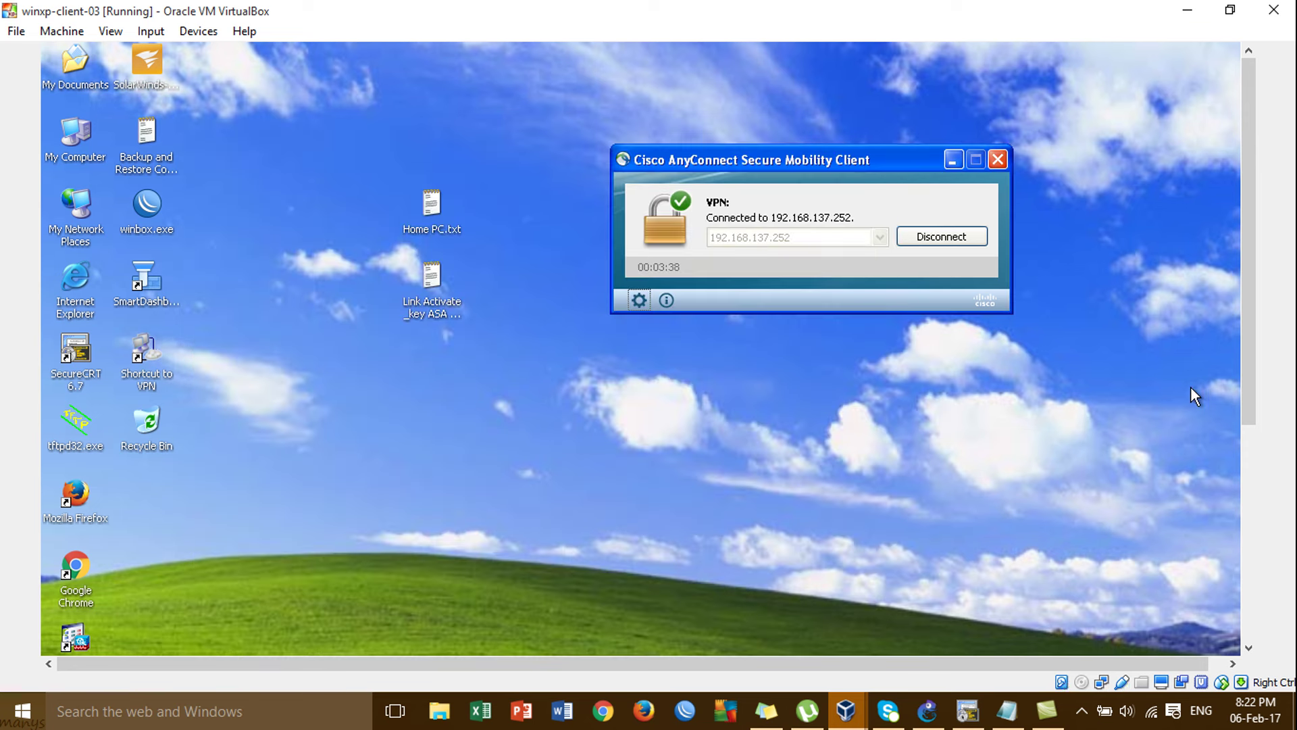
Launch a Command Prompt with cmd and change to the root directory C:\.
left_click_drag(1243, 322, 1247, 538)
key("super+r")
type("cdm")
key("Return")
key("Return")
type("cmd")
key("Return")
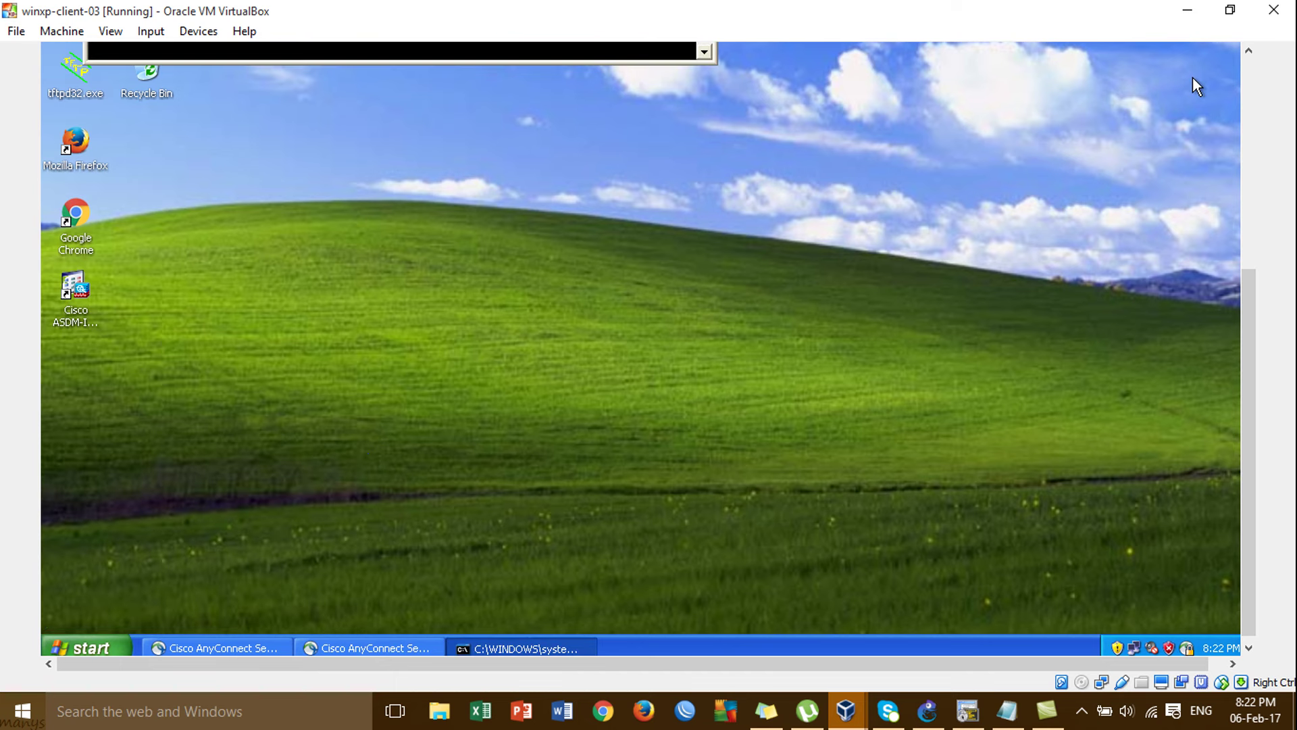
left_click_drag(1249, 314, 1249, 119)
type("cd\\\\")
key("Return")
key("Return")
type("cd\\")
key("Return")
key("Return")
key("Return")
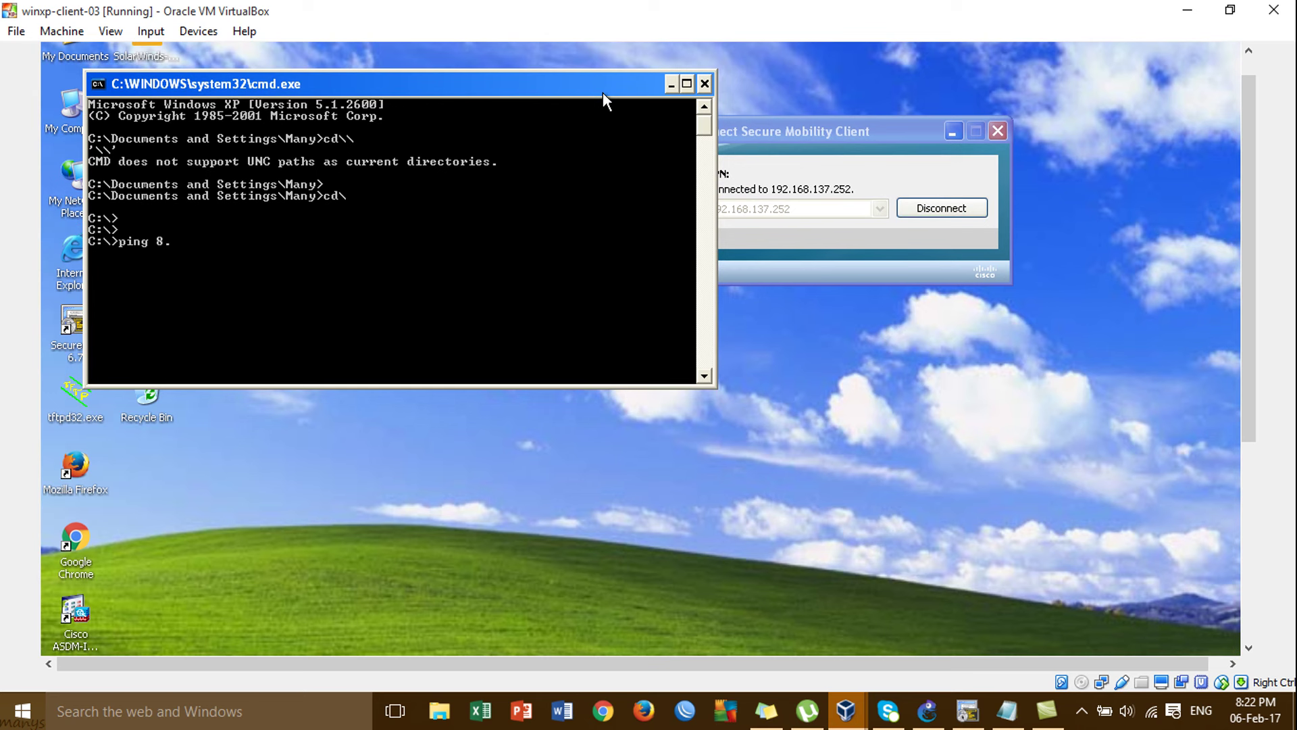
Start a continuous 'ping google.com -t' and move the AnyConnect window right.
type("ping google")
key("BackSpace")
key("BackSpace")
type("m -t")
key("Return")
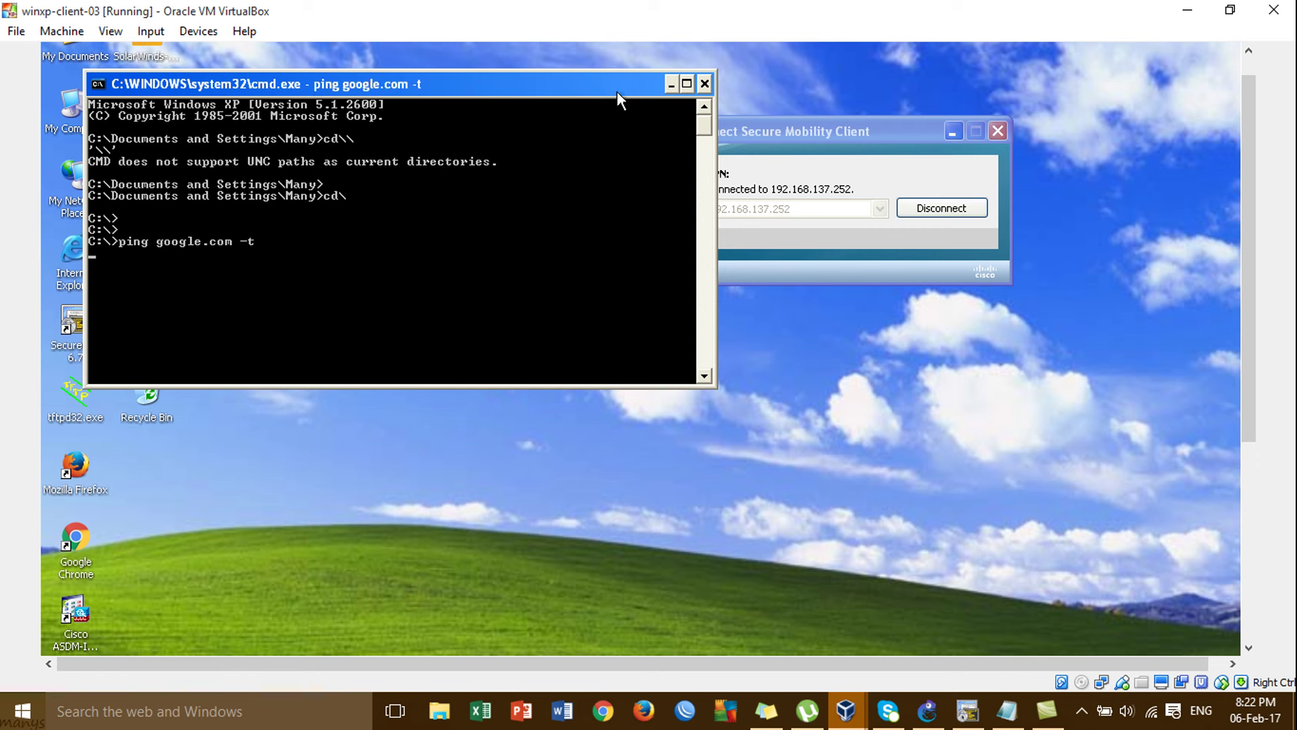
left_click_drag(841, 131, 929, 150)
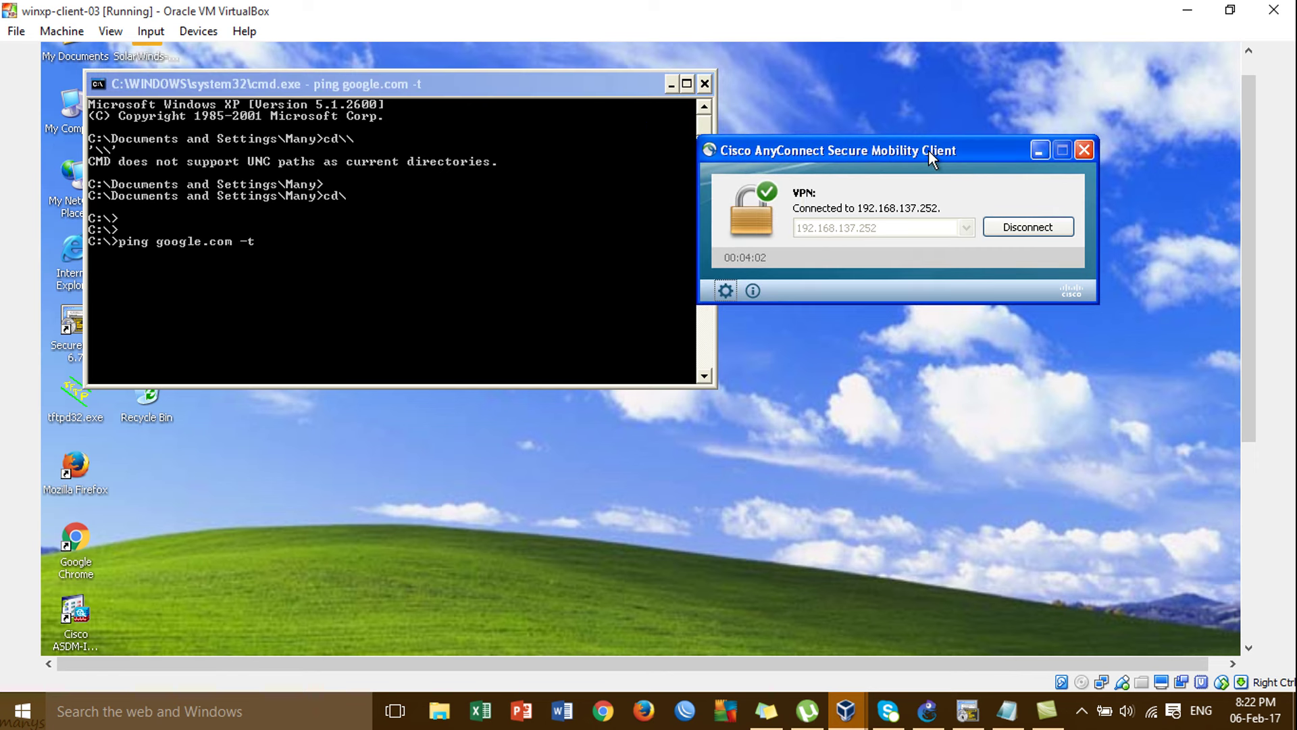
Disconnect and reconnect AnyConnect to 192.168.137.252, accepting the certificate and entering the password.
left_click(1052, 229)
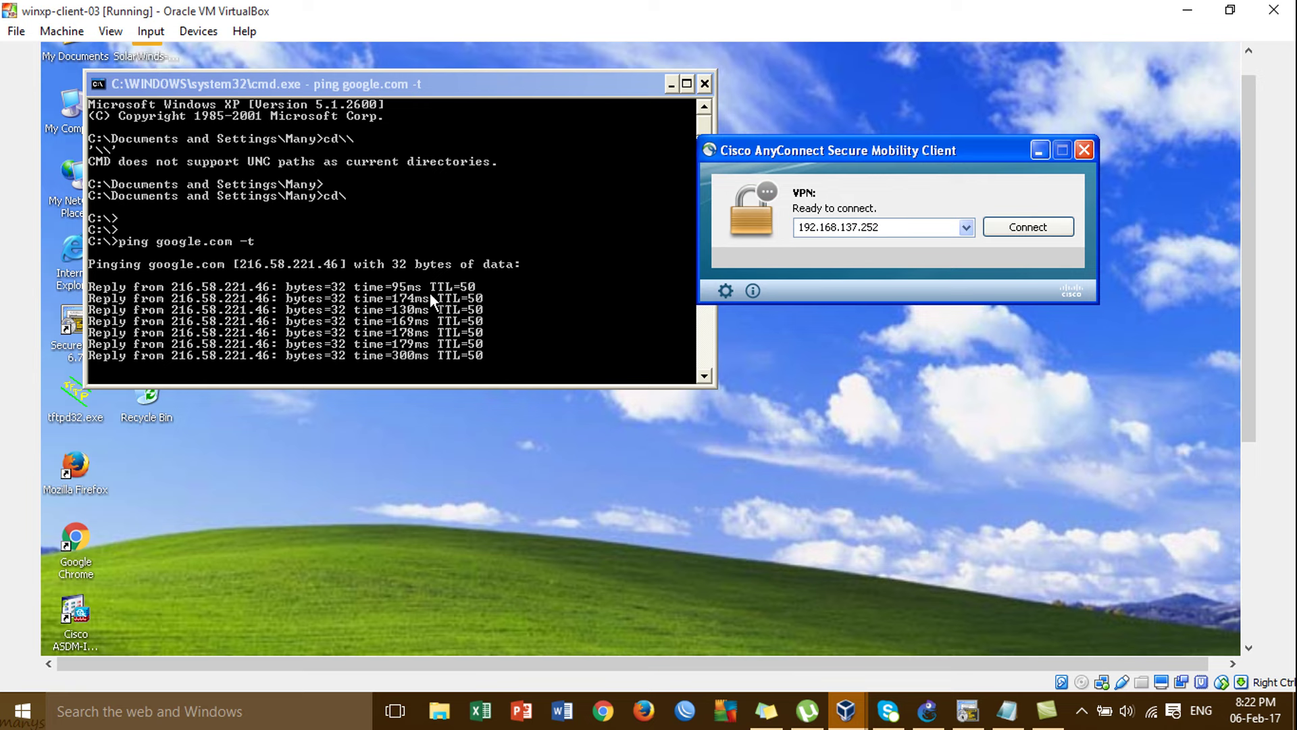
left_click(1035, 231)
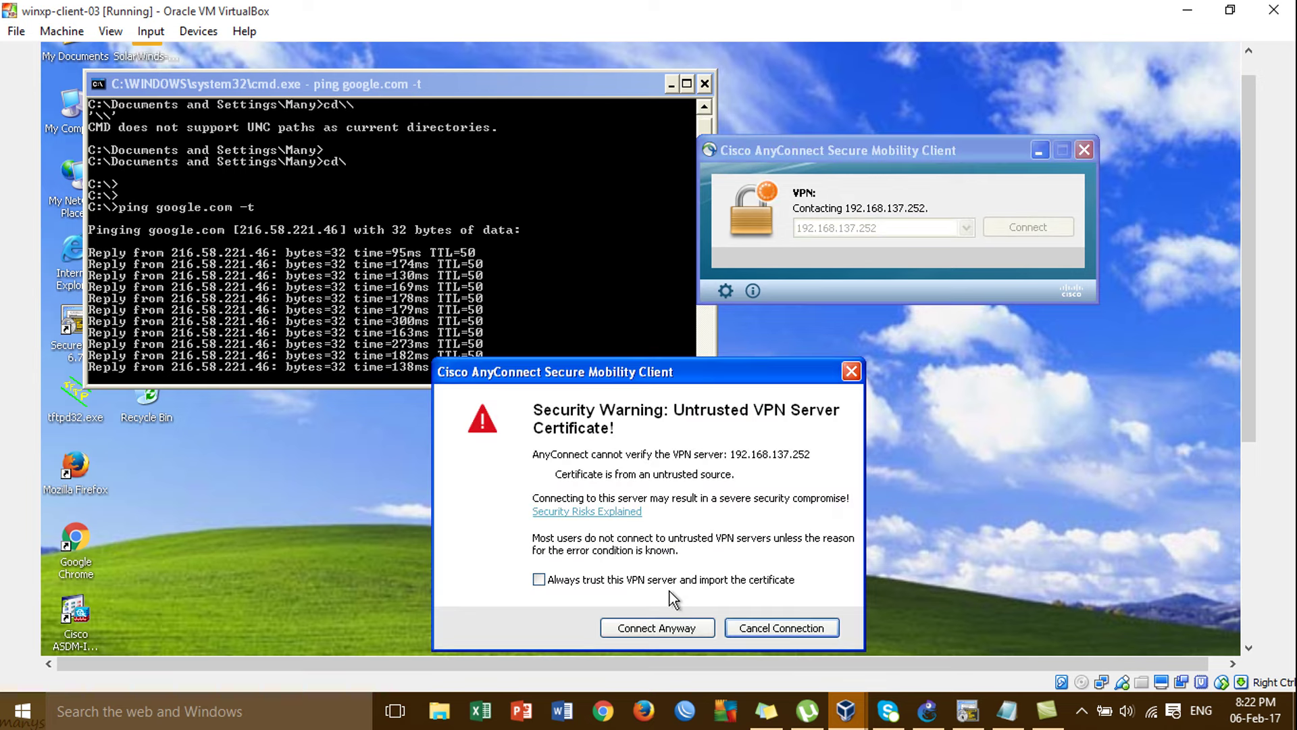
left_click(676, 627)
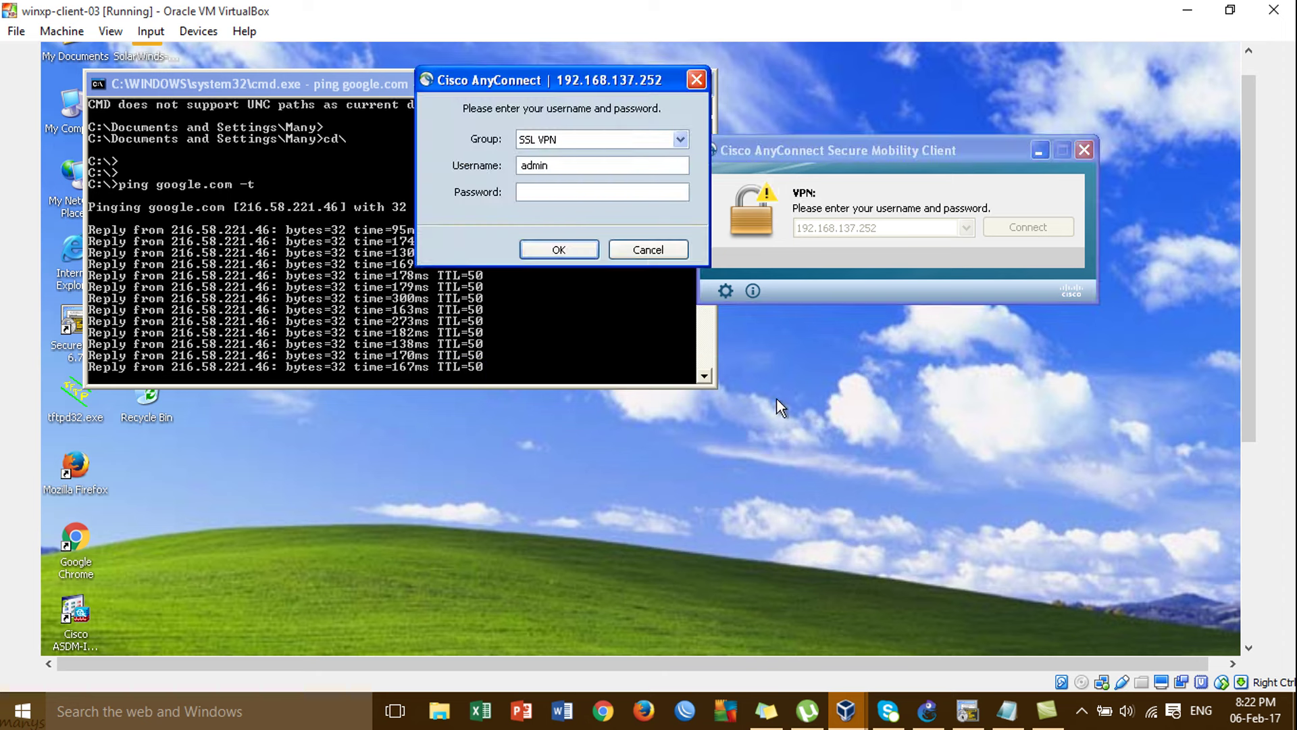
type("*****")
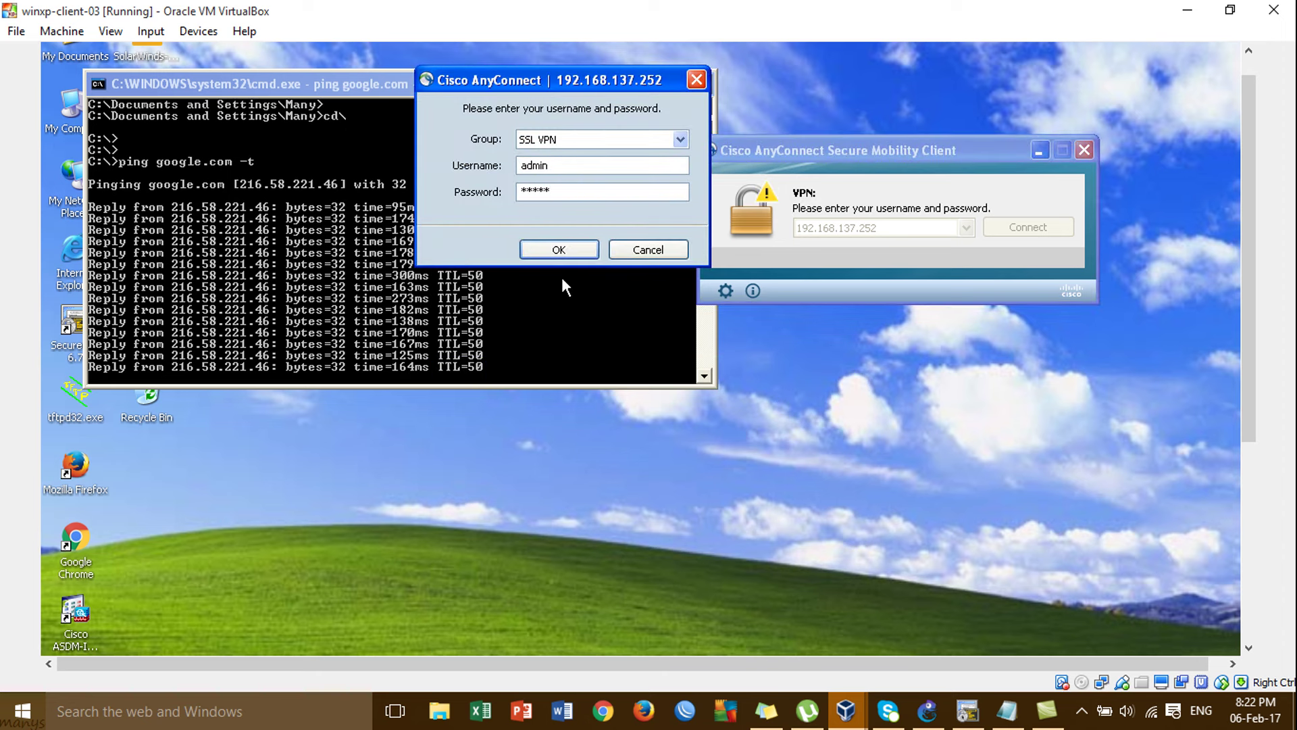
left_click(557, 250)
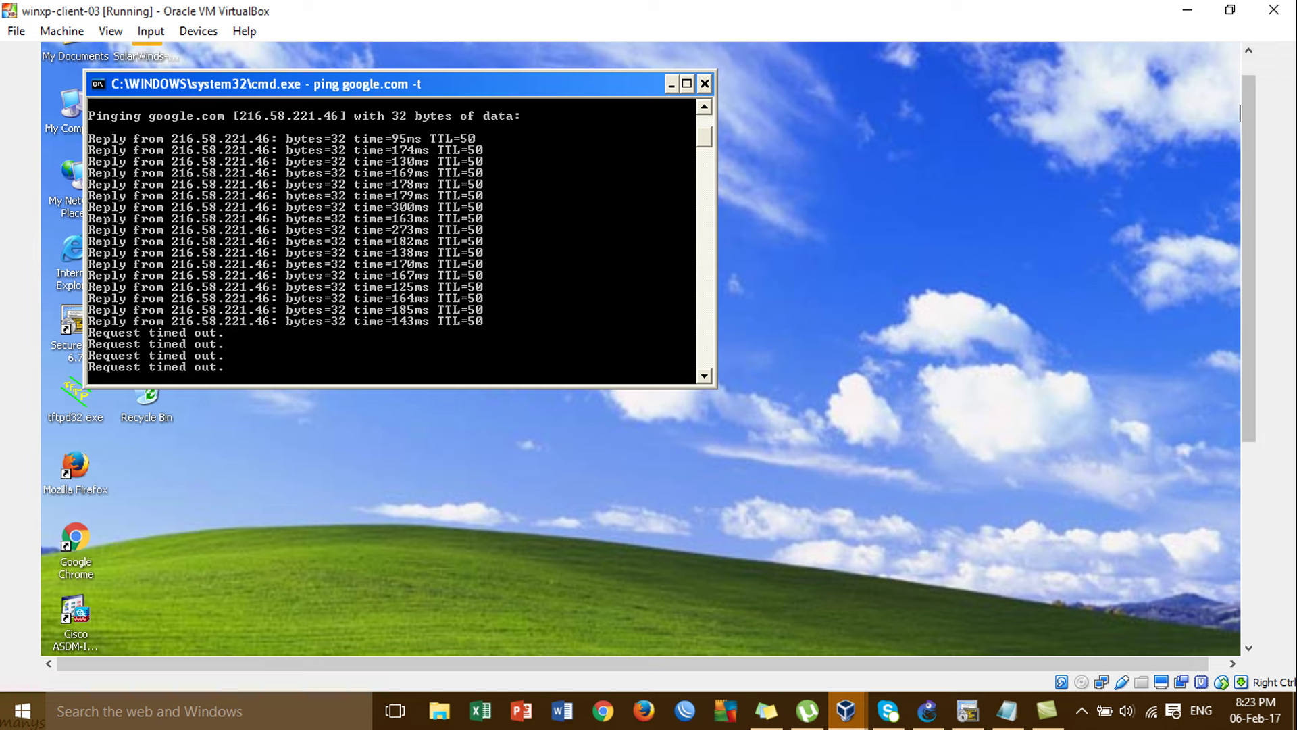
left_click(1190, 11)
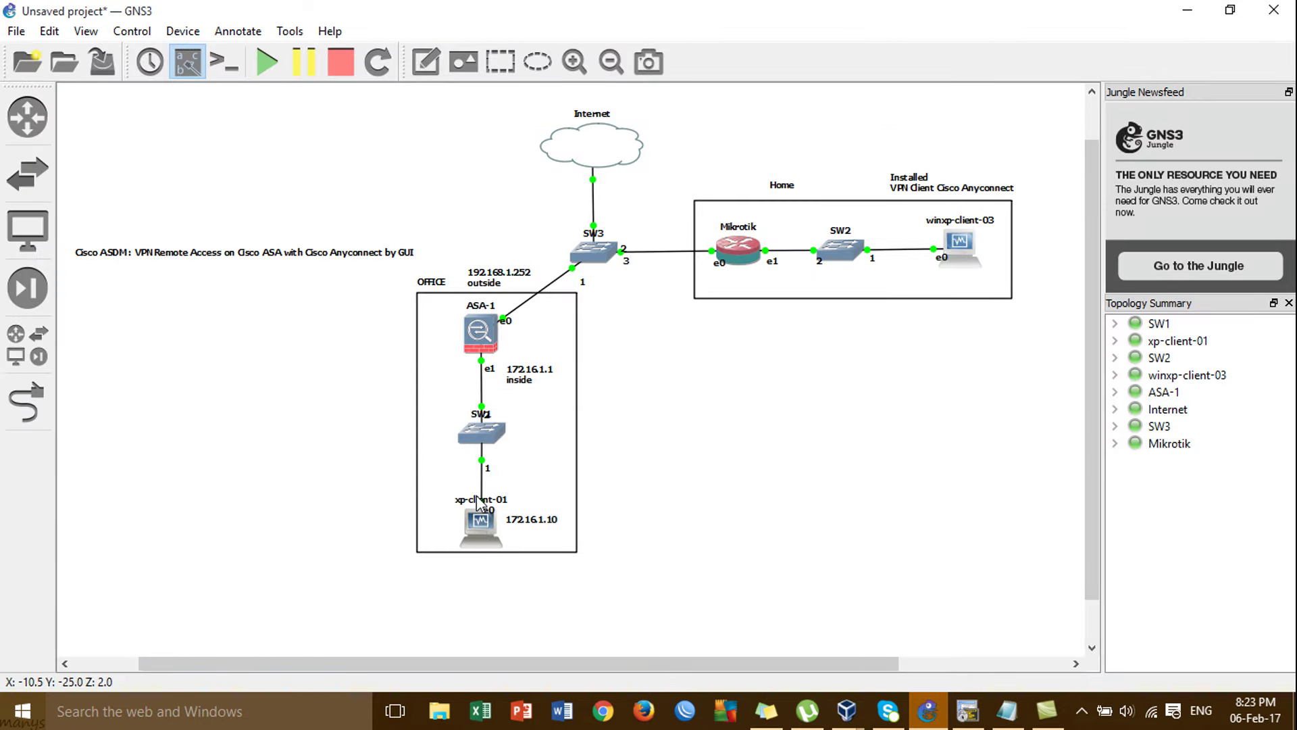
Restore ASDM on xp-client-01 and open the SSL VPN connection profile for editing.
mouse_move(849, 724)
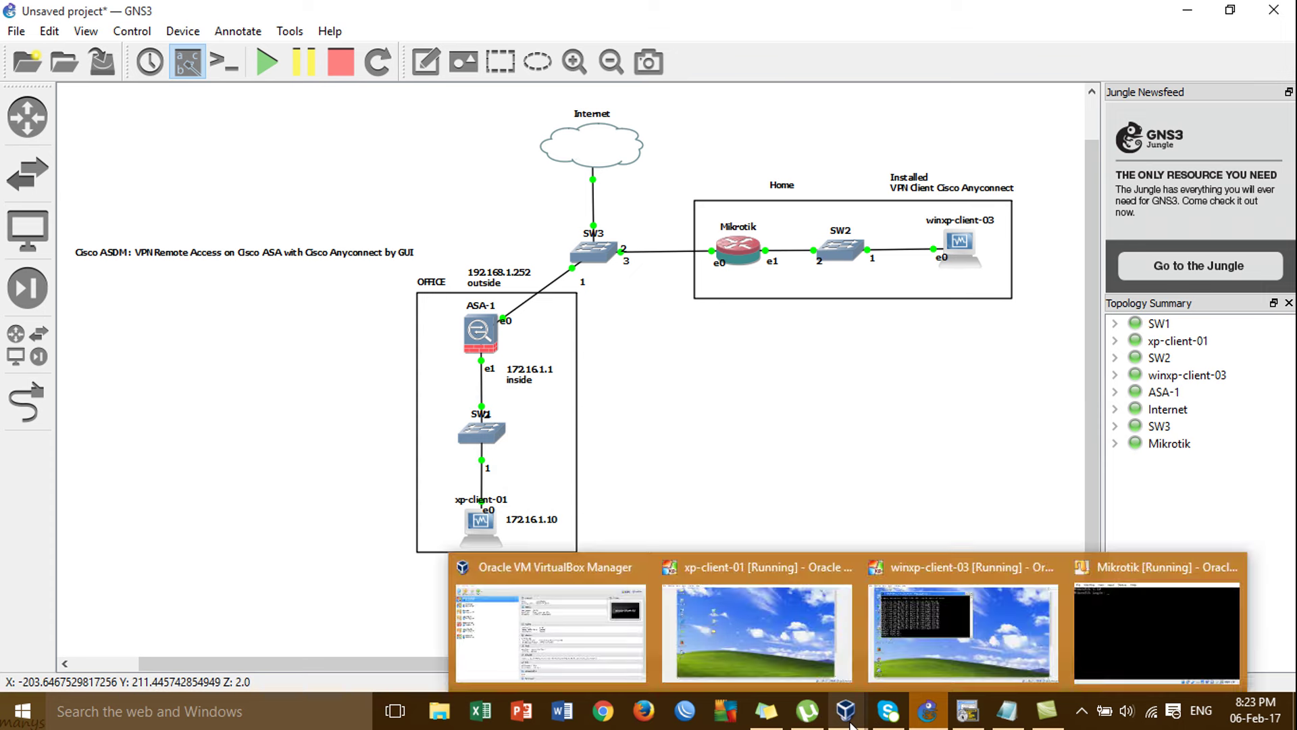
left_click(804, 644)
left_click(1185, 602)
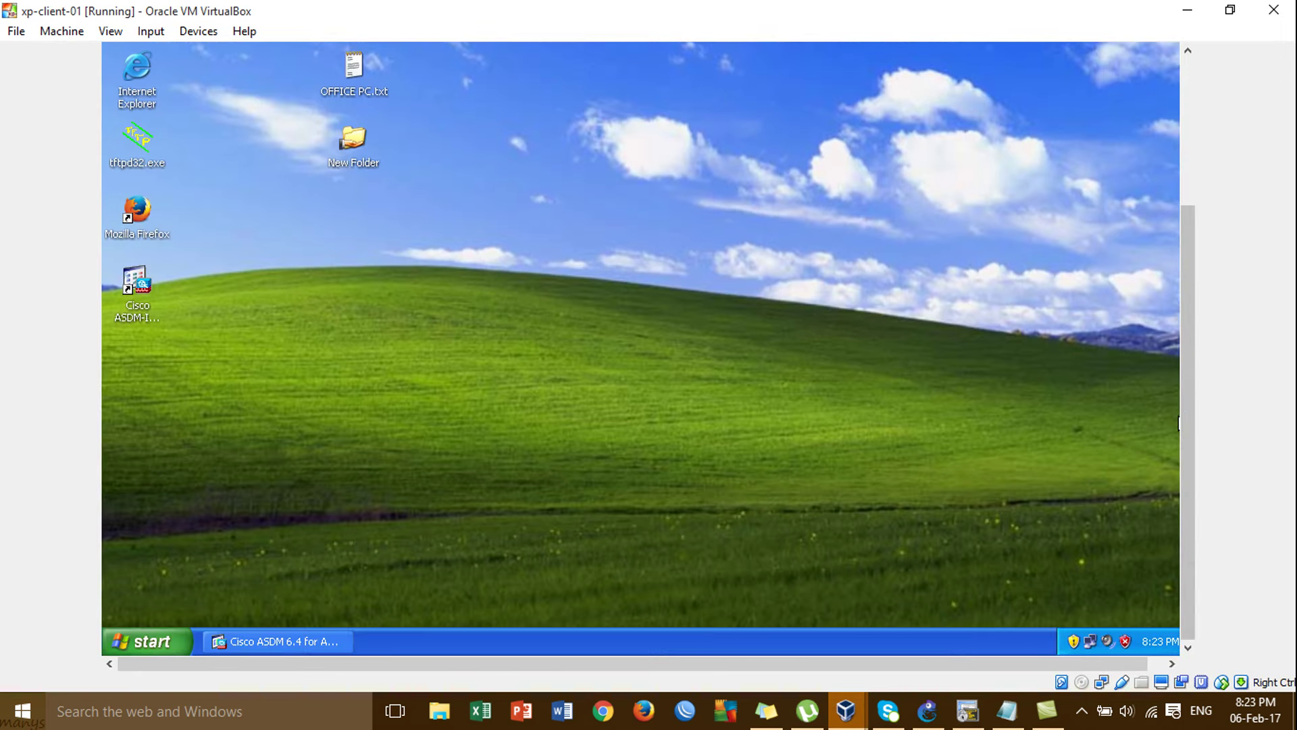
left_click(344, 642)
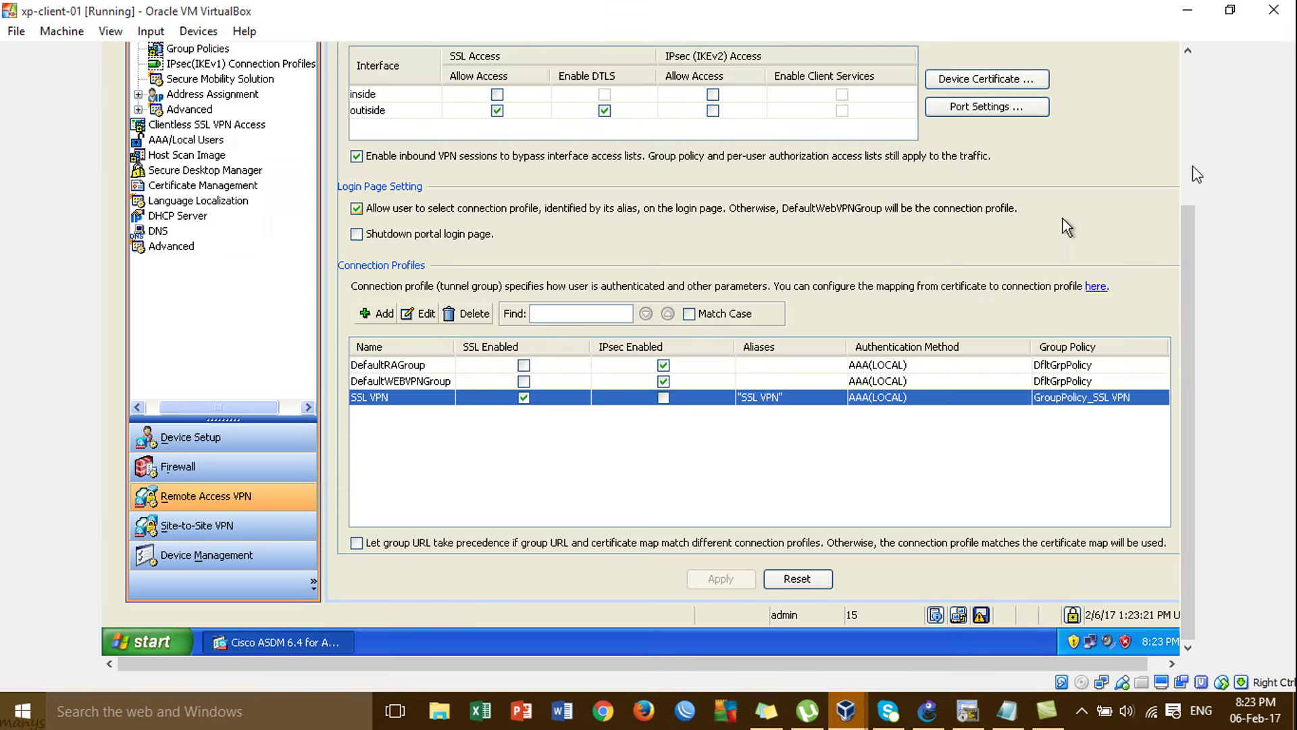
left_click(1184, 189)
left_click_drag(1184, 192, 1183, 308)
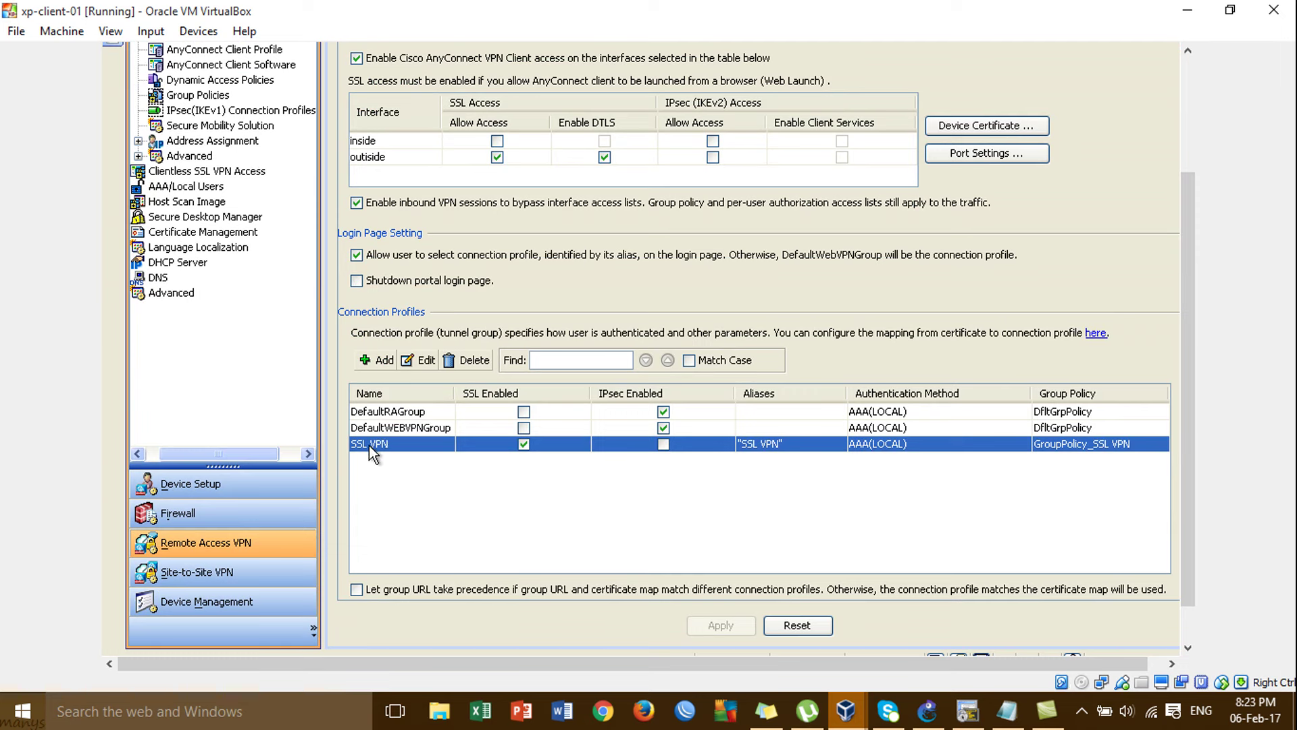
left_click(420, 361)
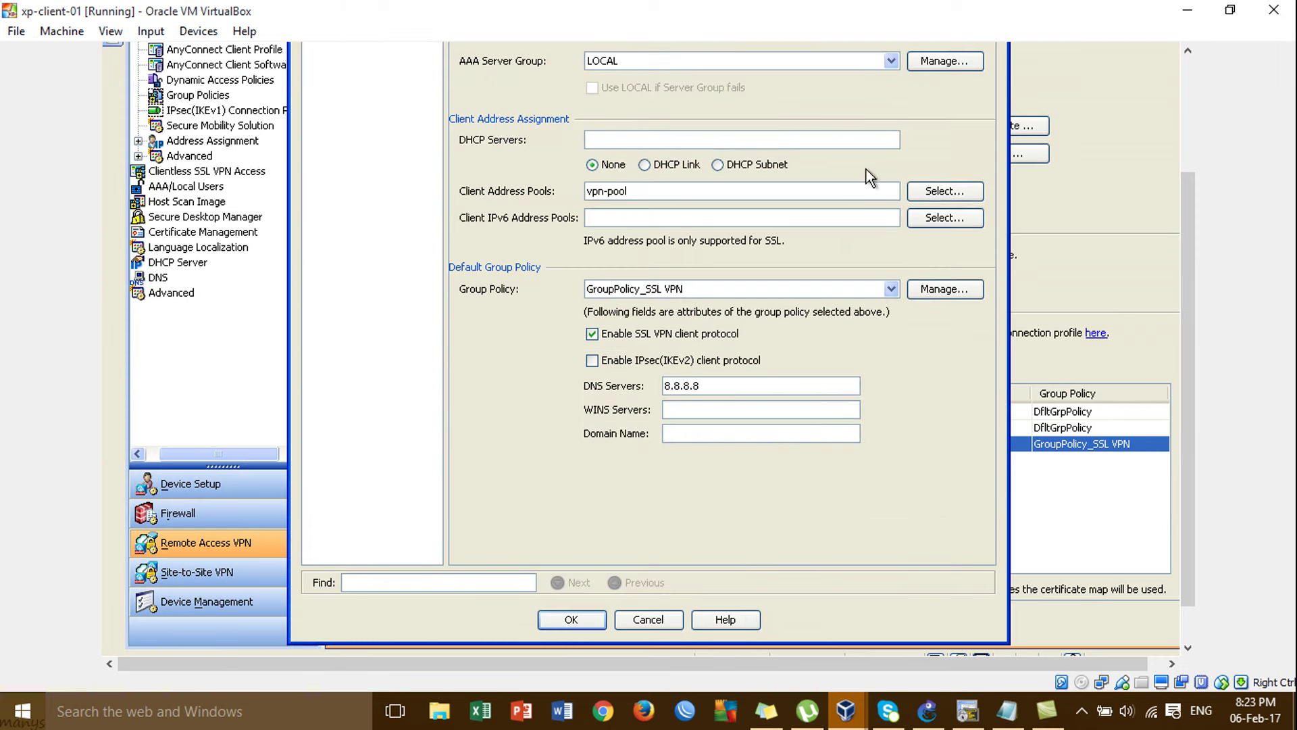
left_click_drag(1181, 238, 1166, 138)
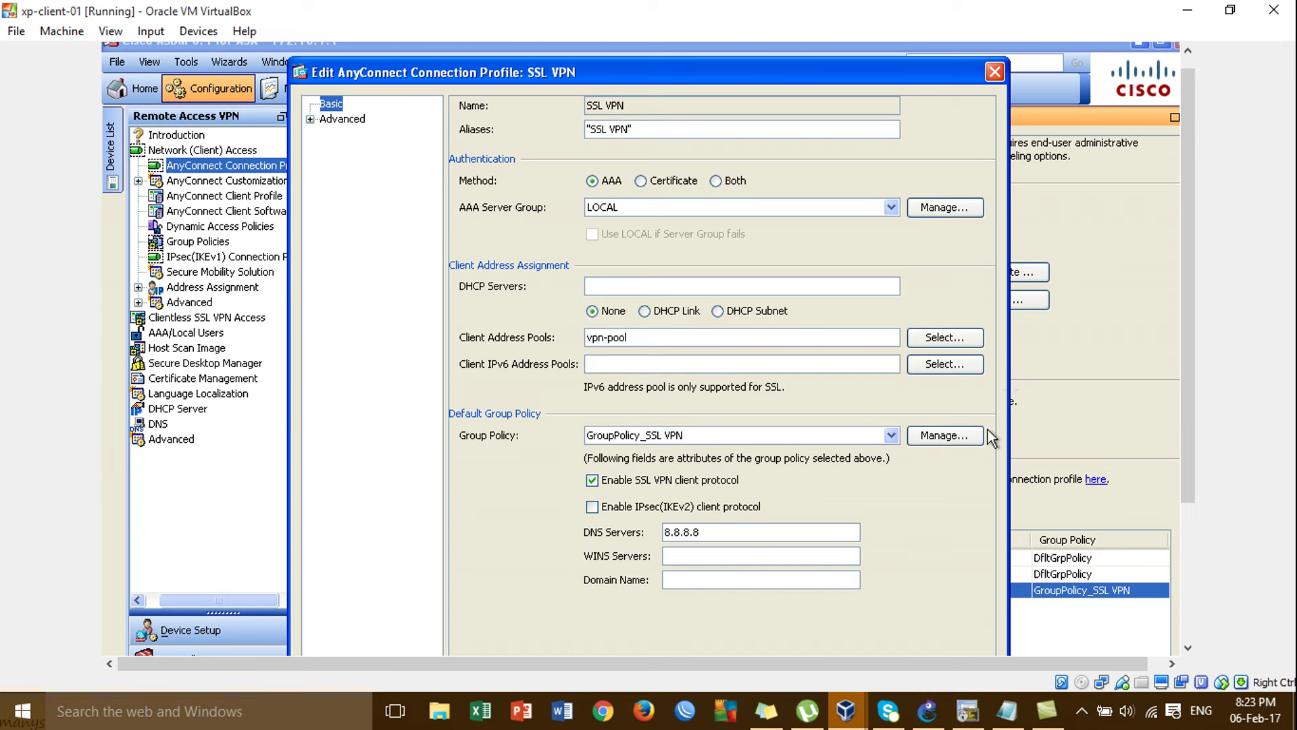
Edit GroupPolicy_SSL VPN and go to its Advanced > Split Tunneling settings.
left_click(966, 439)
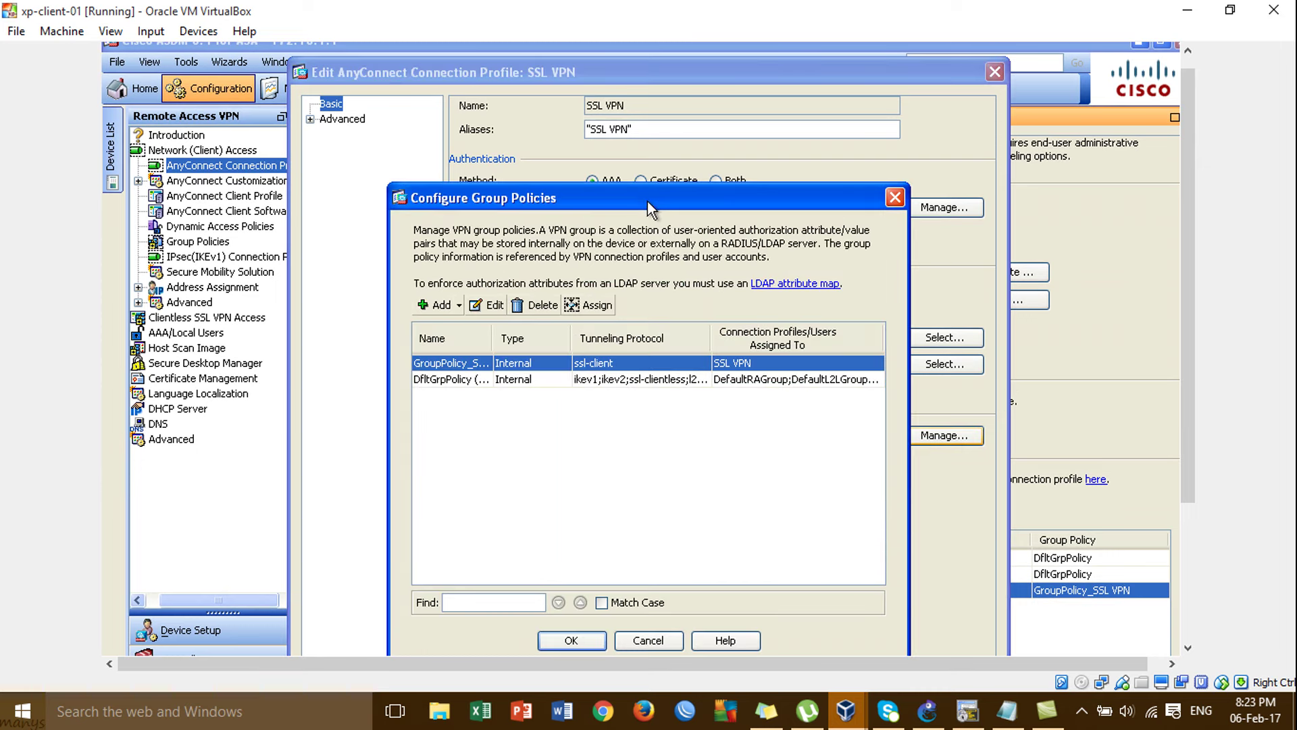
left_click_drag(646, 199, 640, 121)
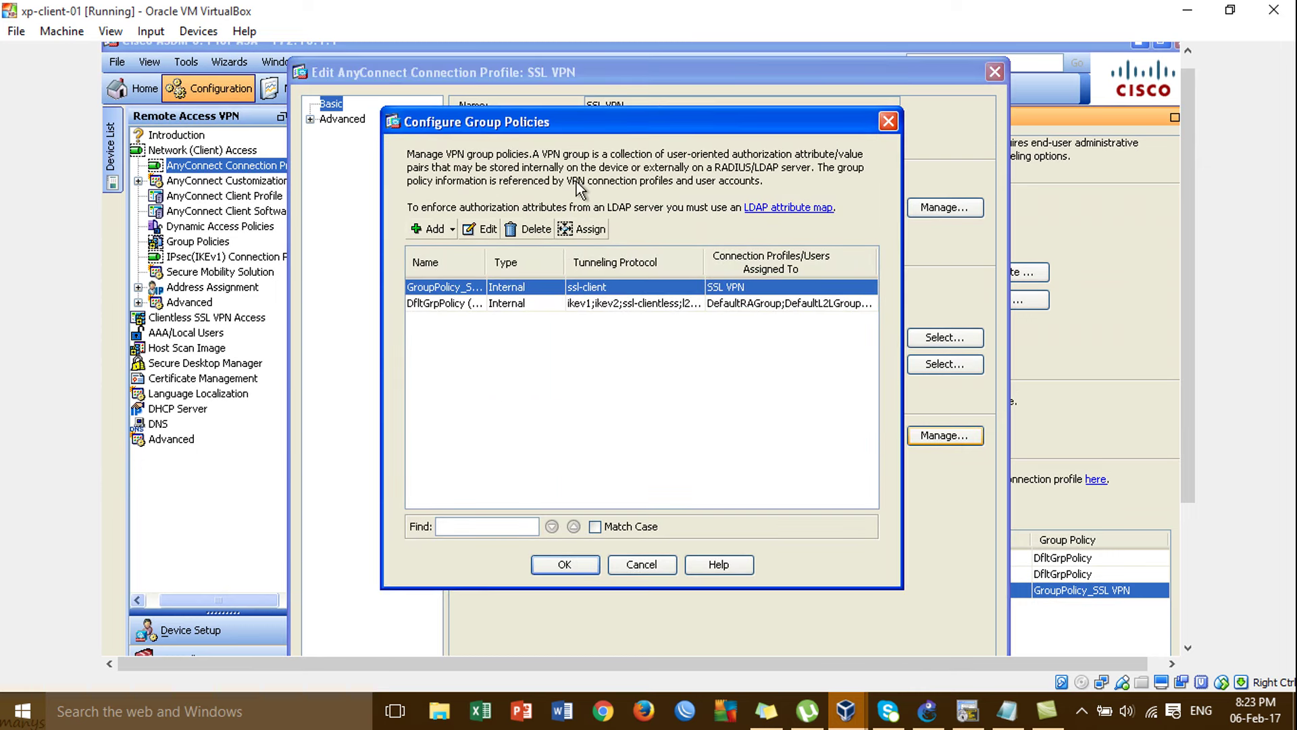
left_click(485, 228)
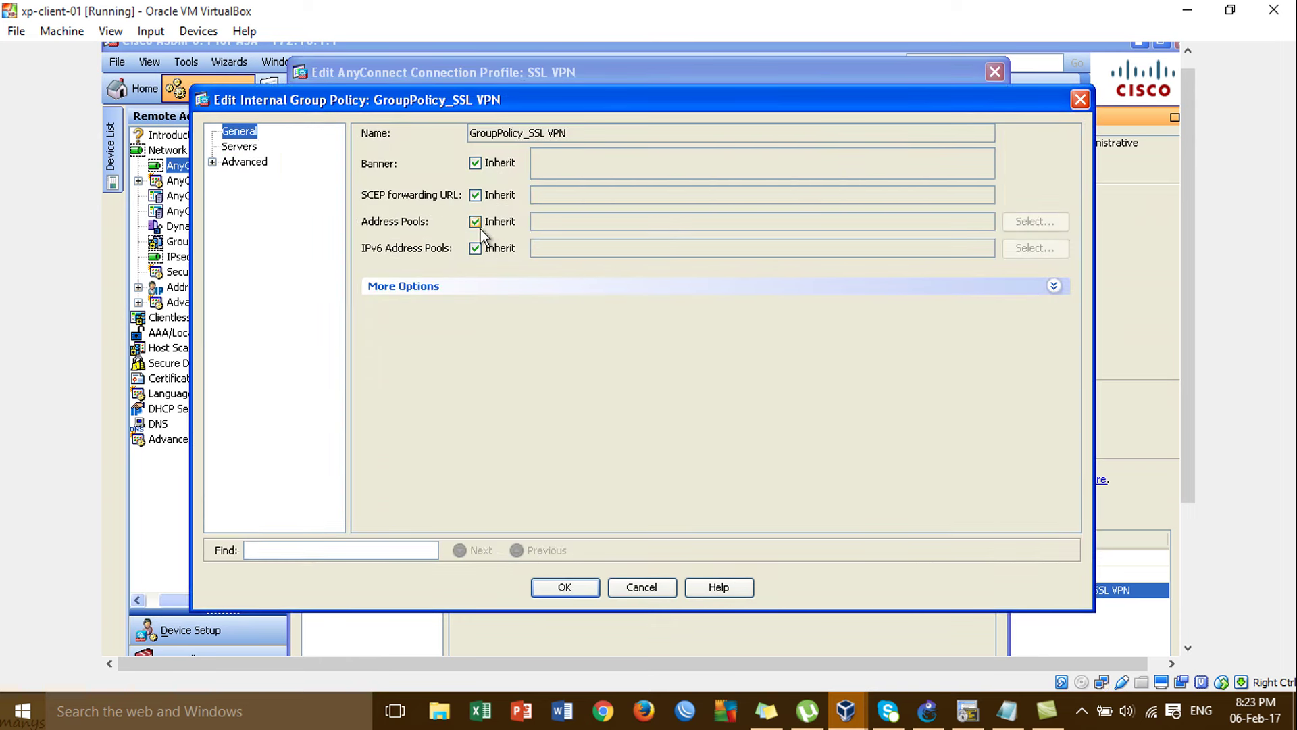
left_click(212, 162)
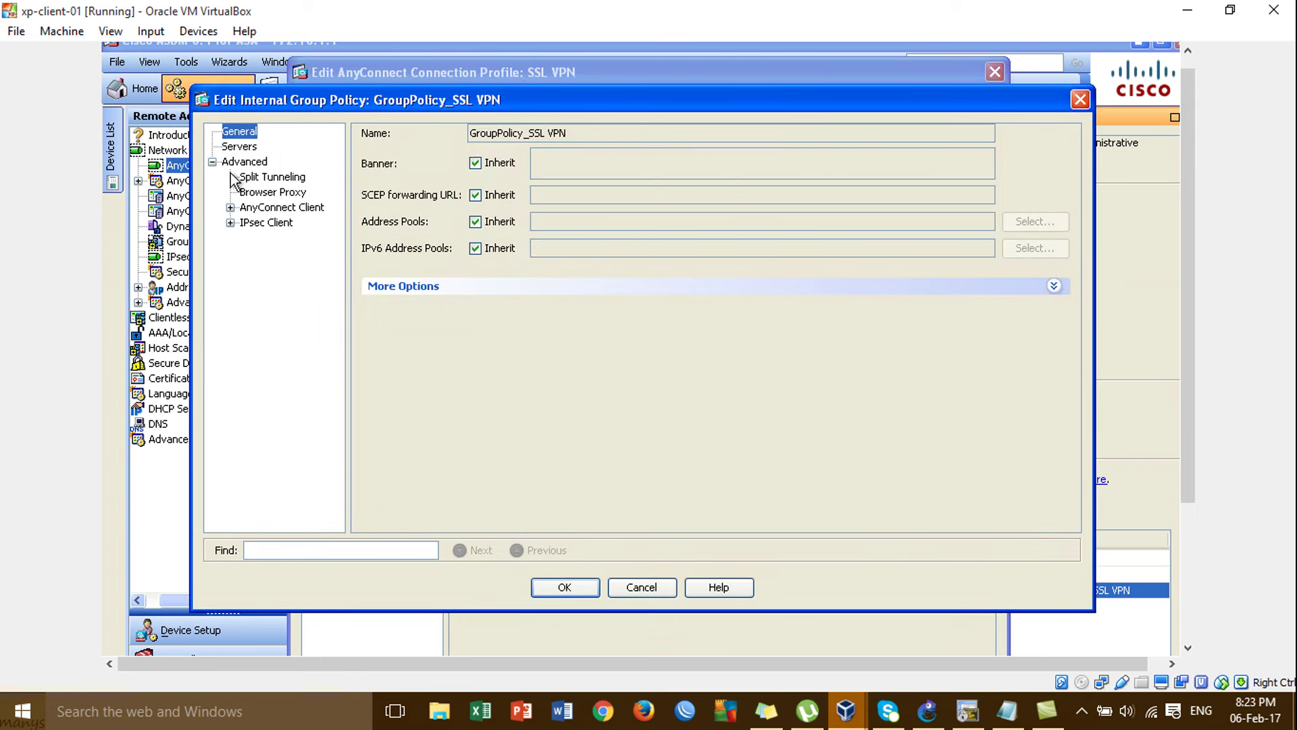
left_click(257, 176)
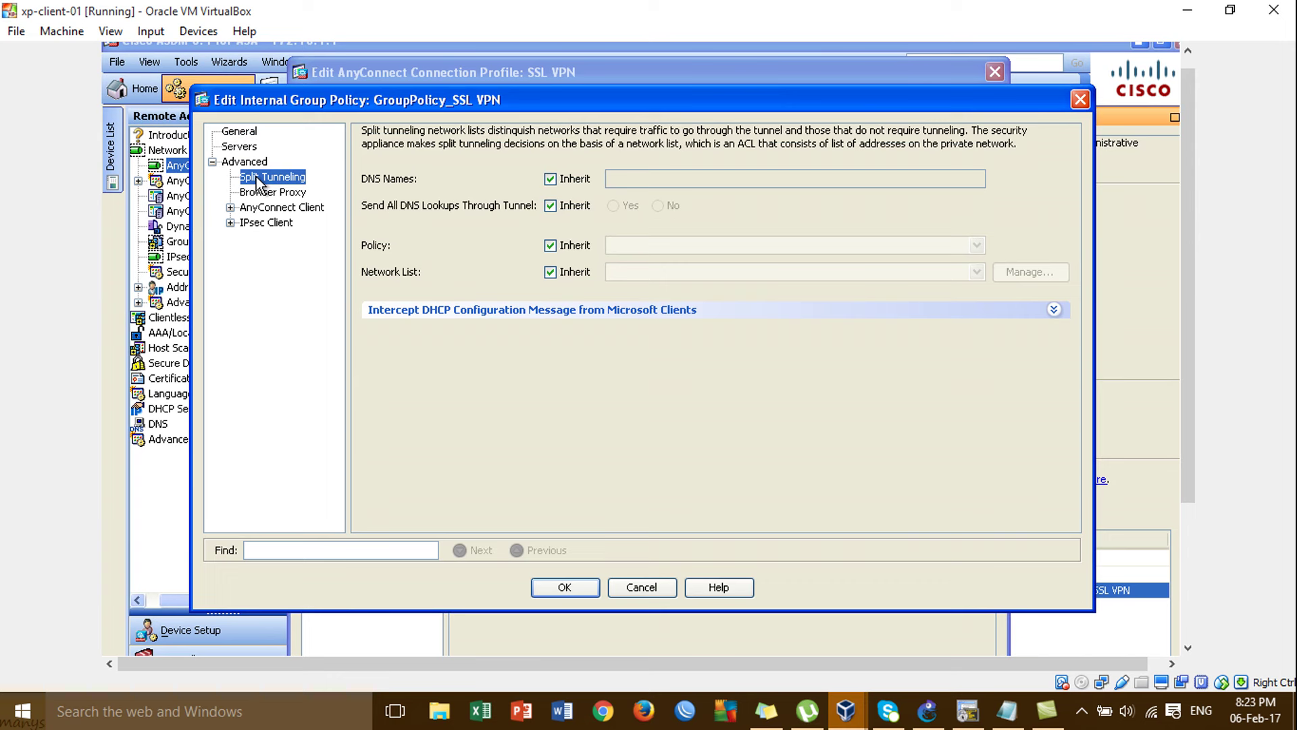
Set the split tunneling policy to Tunnel Network List Below, uninheriting the network list.
left_click(549, 244)
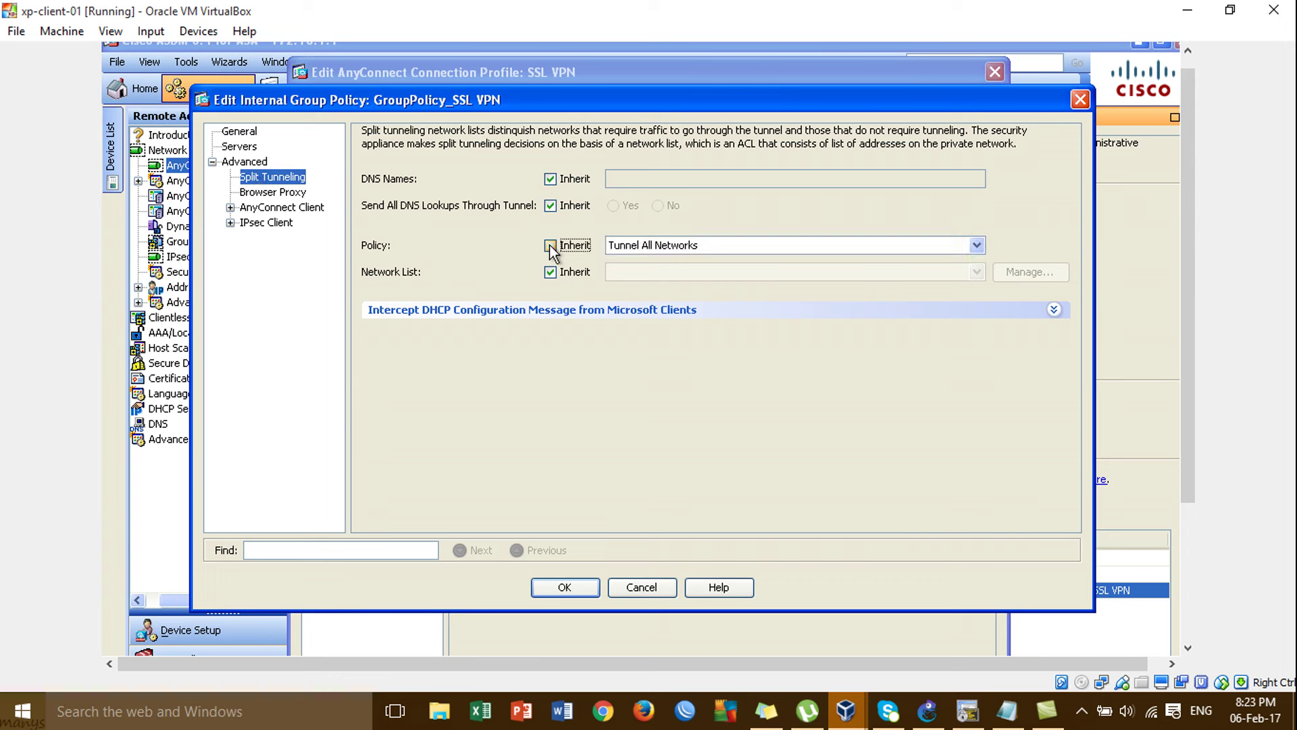
left_click(976, 245)
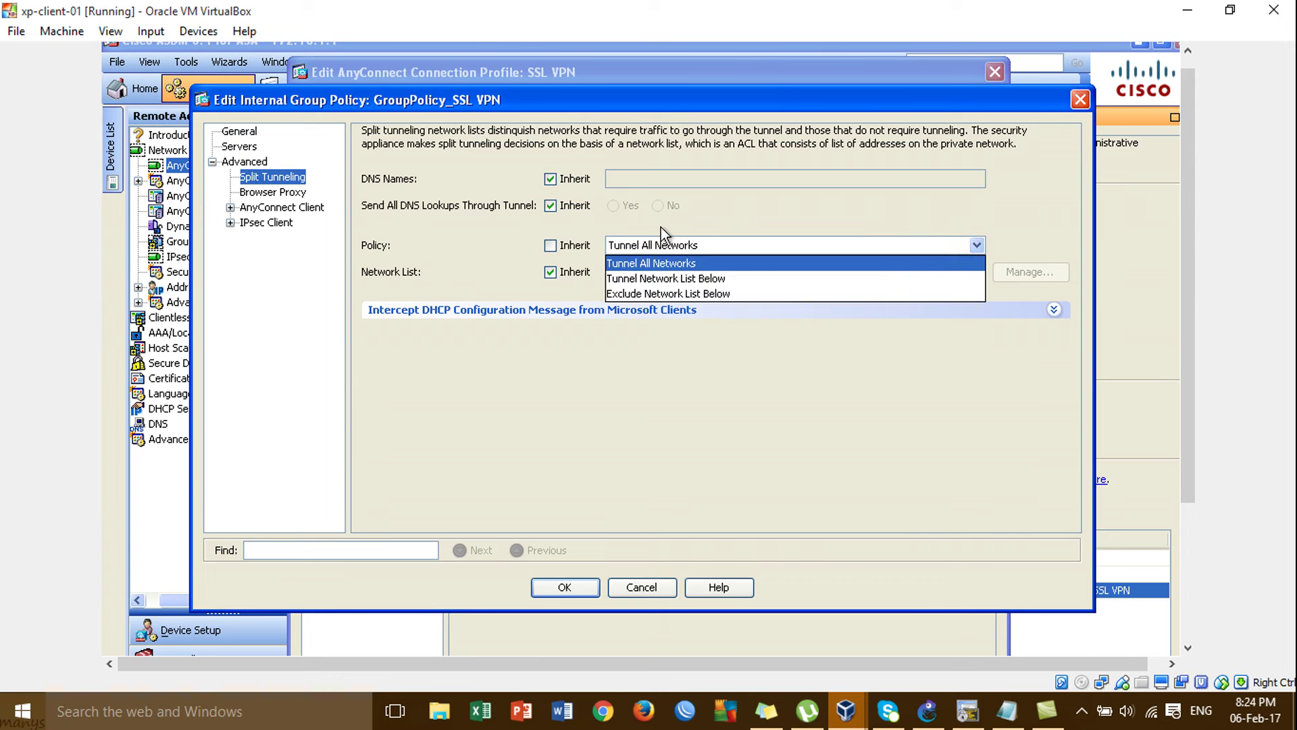
left_click(663, 281)
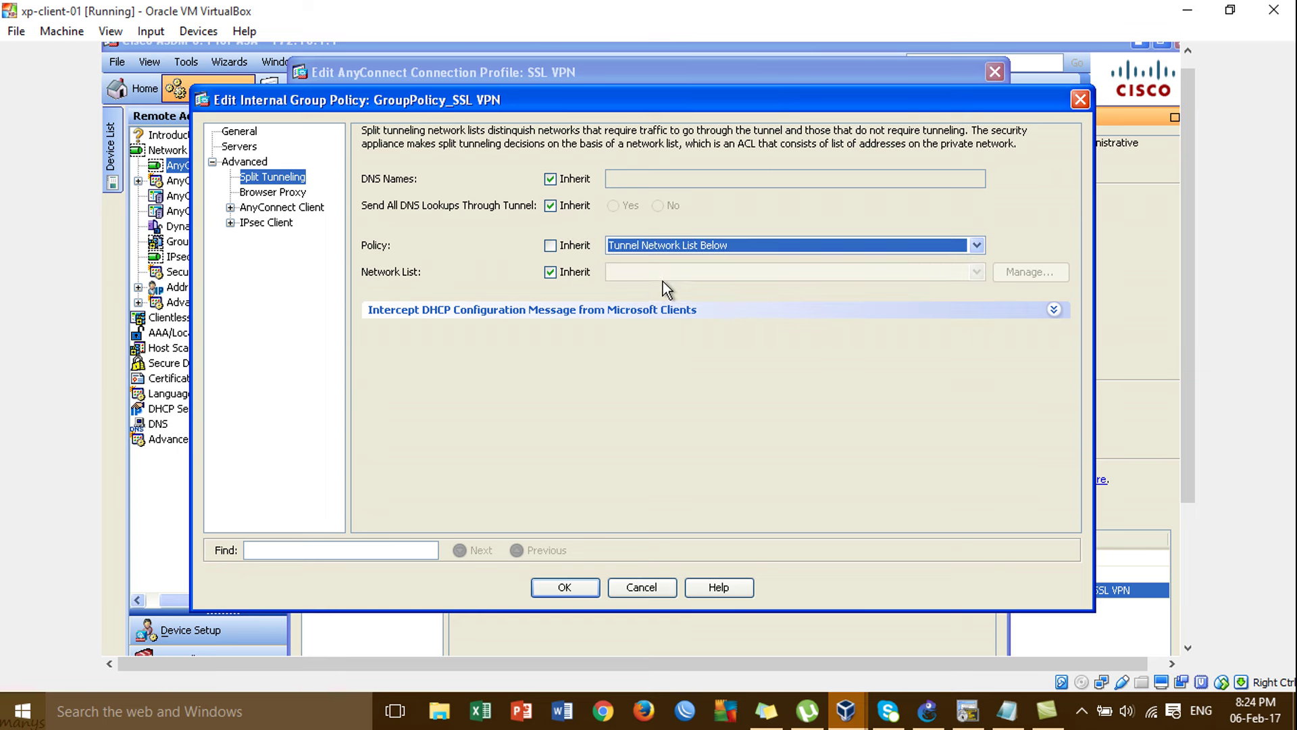
left_click(551, 273)
left_click(1031, 272)
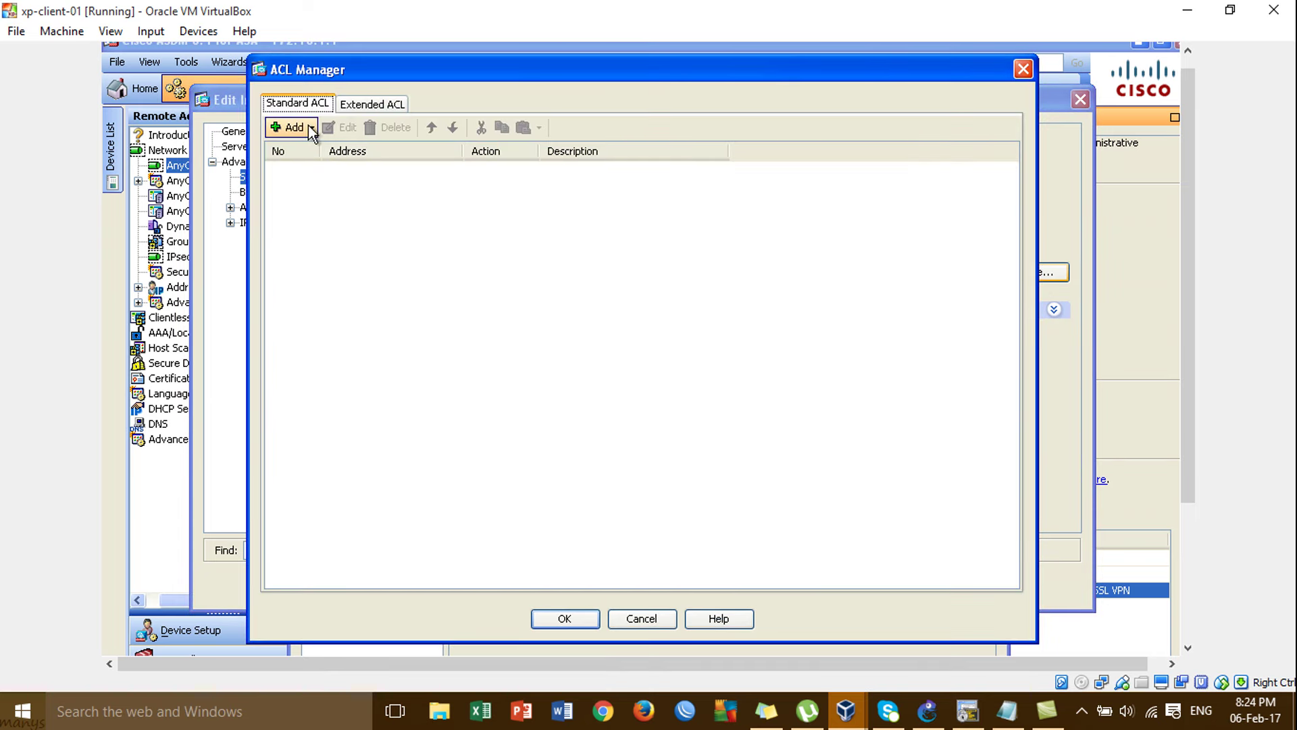
Create a standard ACL named vpn_acl, fixing the rejected 'vpn acl' name.
left_click(312, 126)
left_click(317, 150)
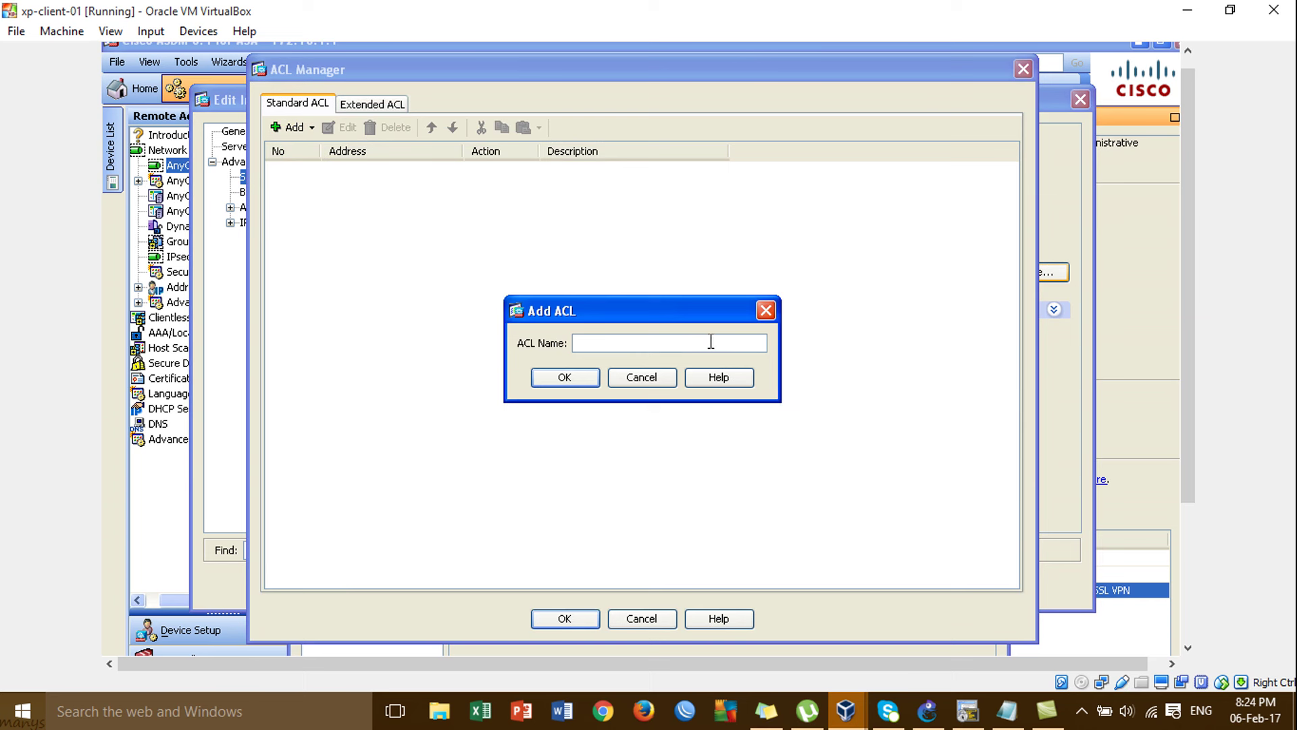
type("vpn acl")
left_click(565, 380)
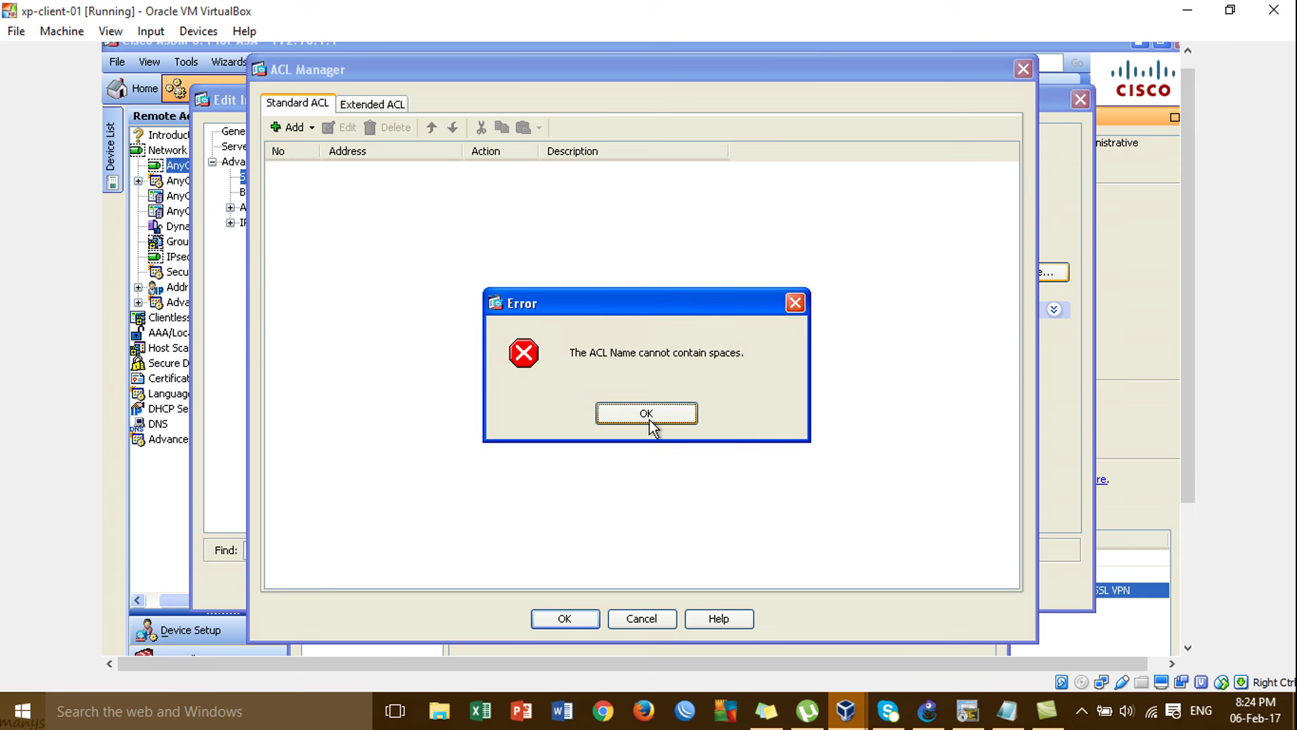
left_click(647, 413)
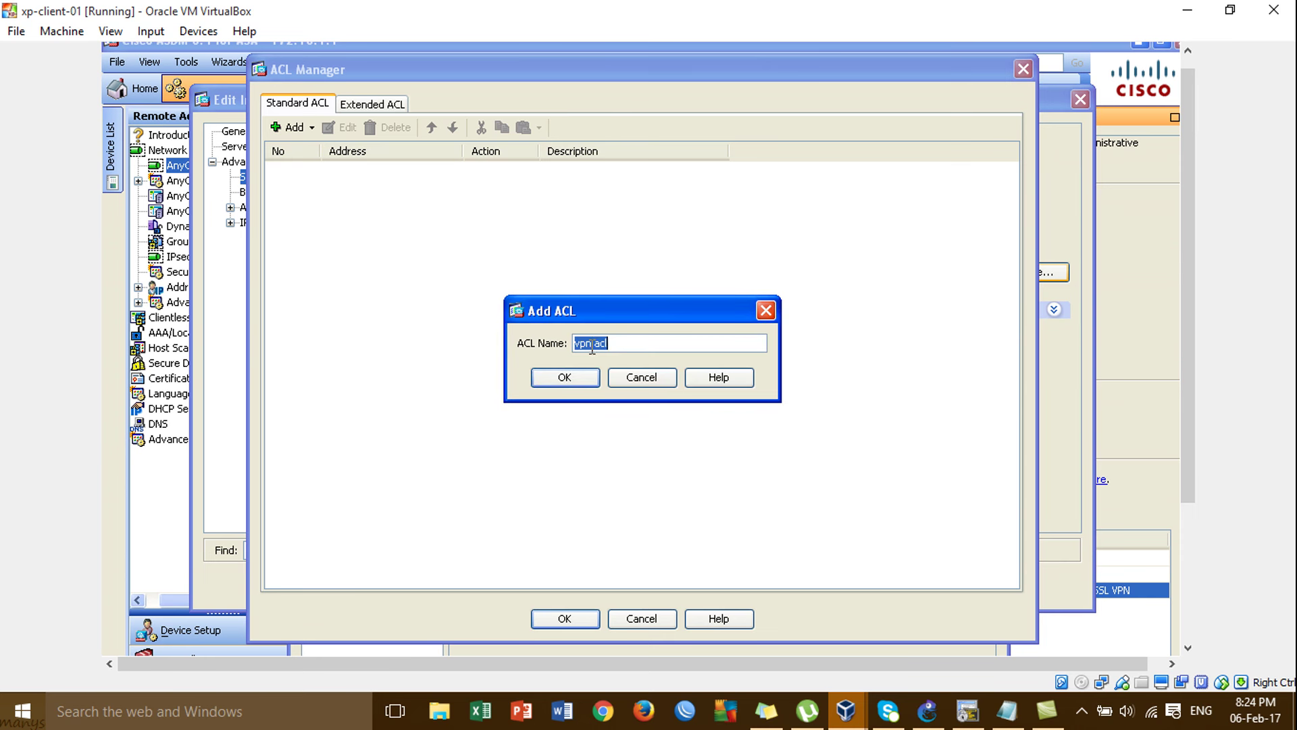
left_click(615, 345)
key("BackSpace")
key("BackSpace")
key("BackSpace")
type("a")
left_click(577, 385)
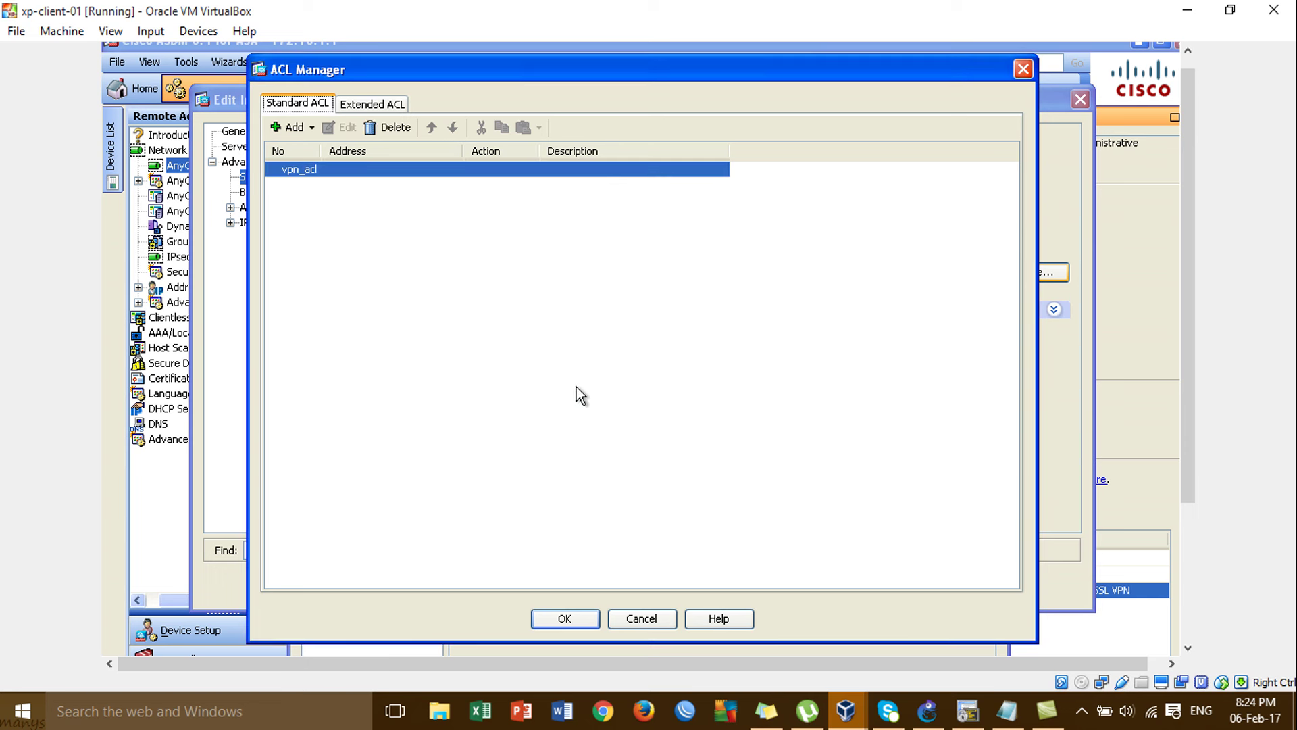
Add a permit entry for inside-network (172.16.1.0/24) to vpn_acl and close ACL Manager.
left_click(306, 129)
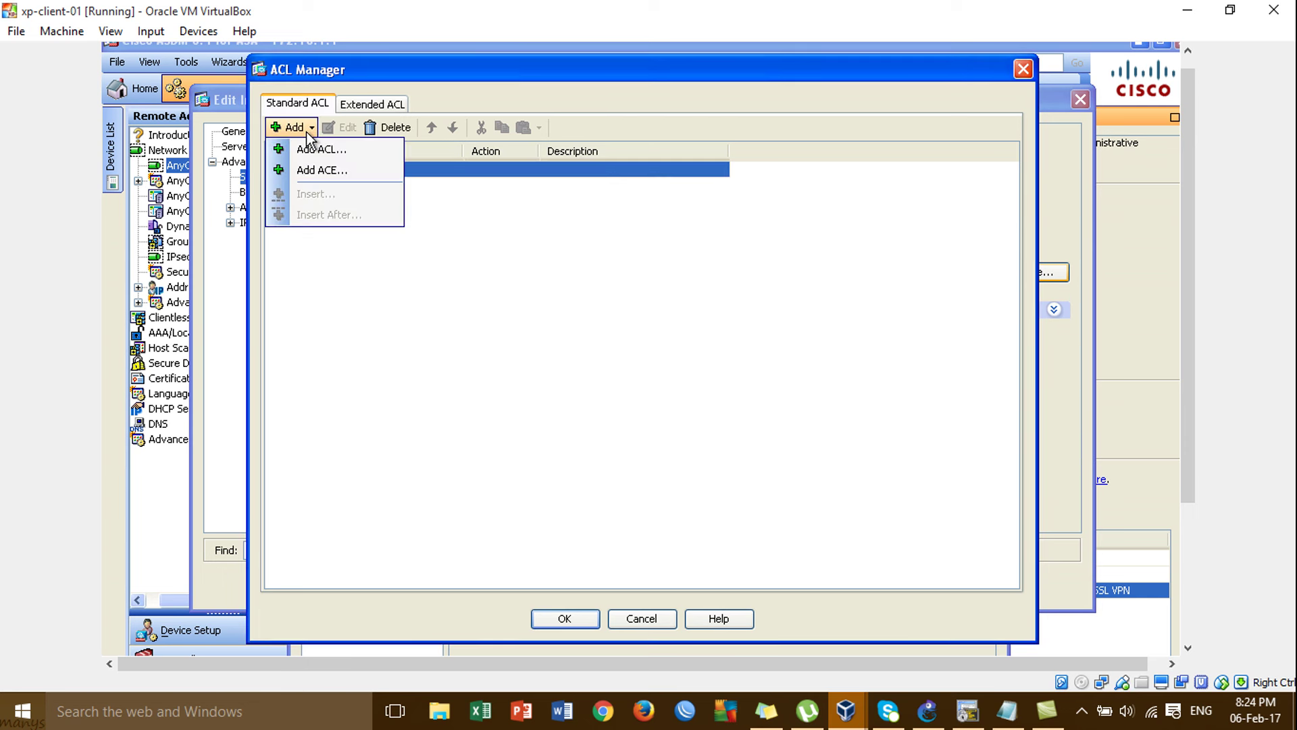
left_click(327, 170)
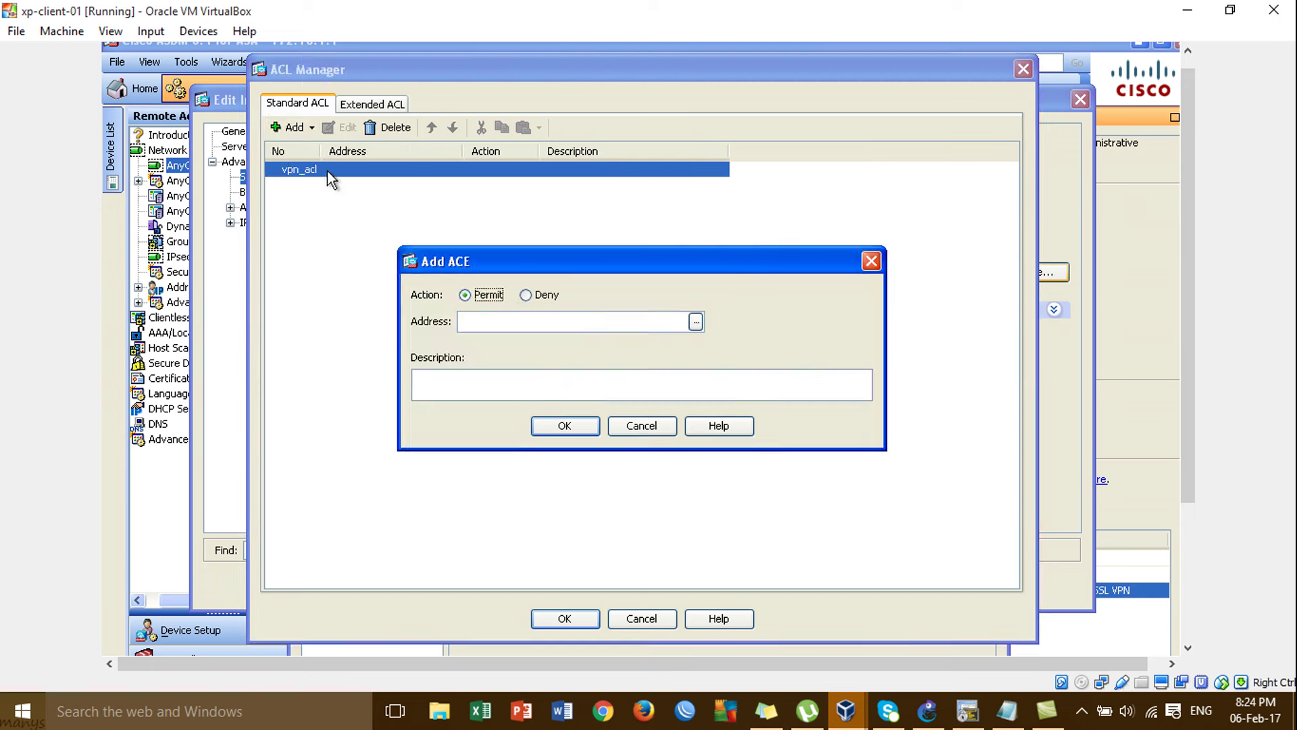
left_click(696, 322)
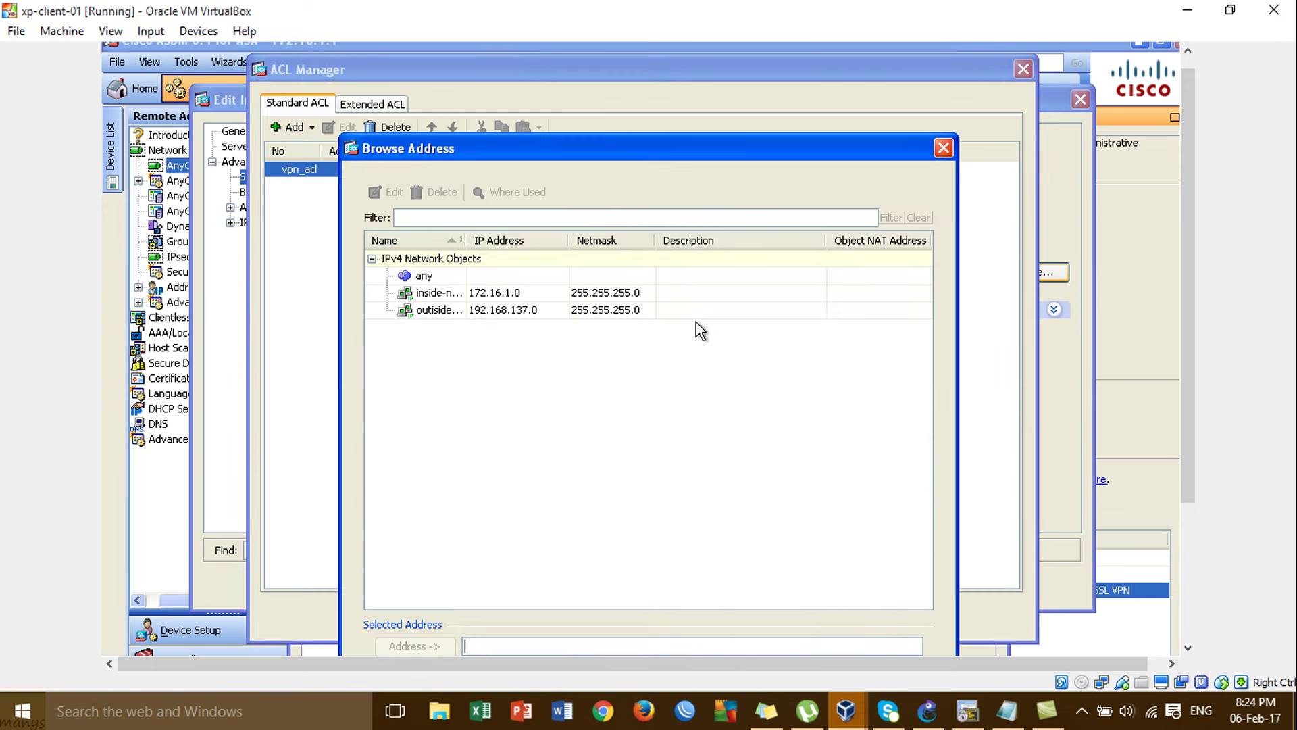
left_click(473, 293)
left_click_drag(570, 146, 568, 78)
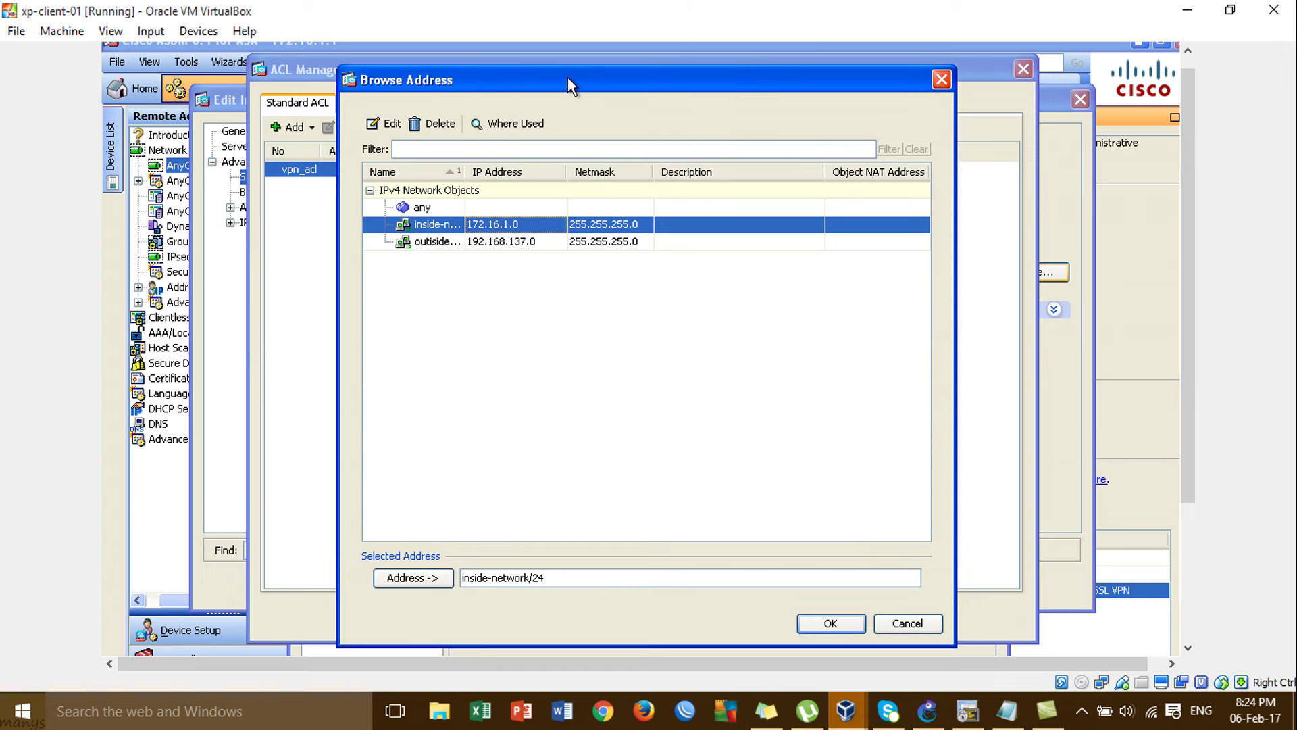
left_click(831, 623)
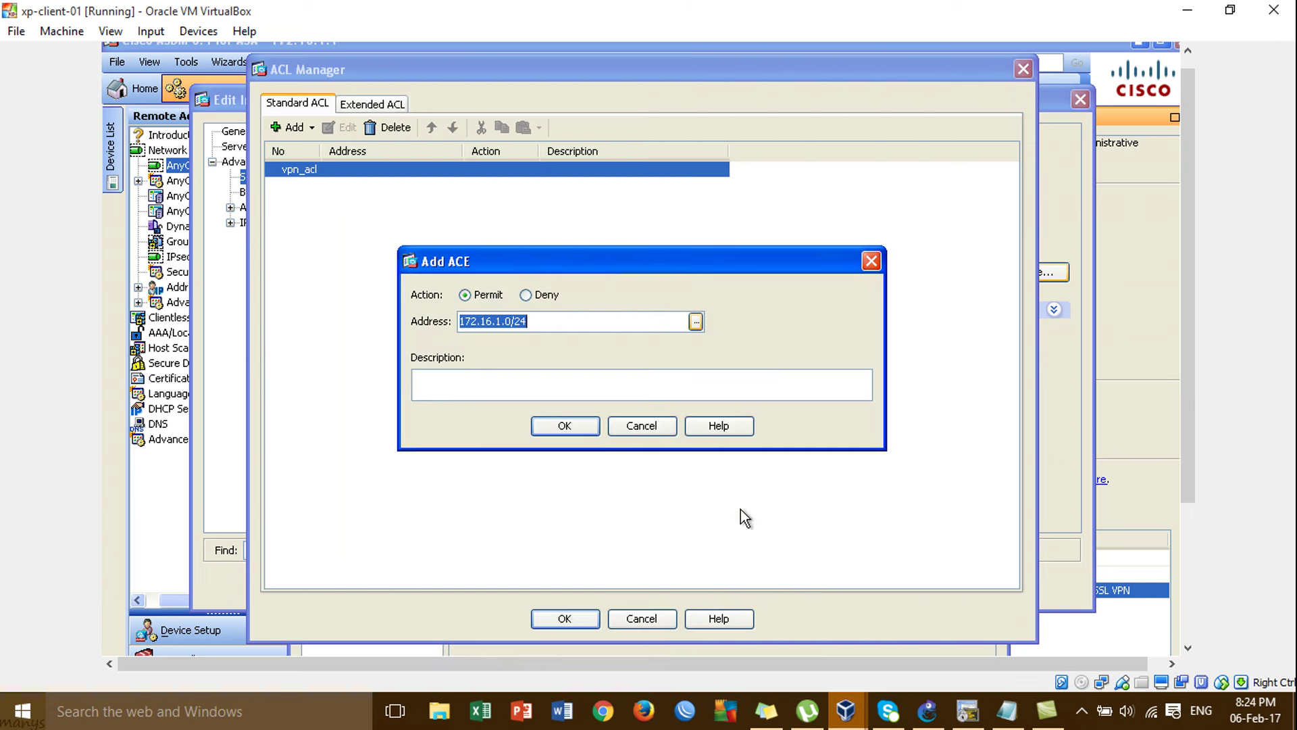
left_click(580, 430)
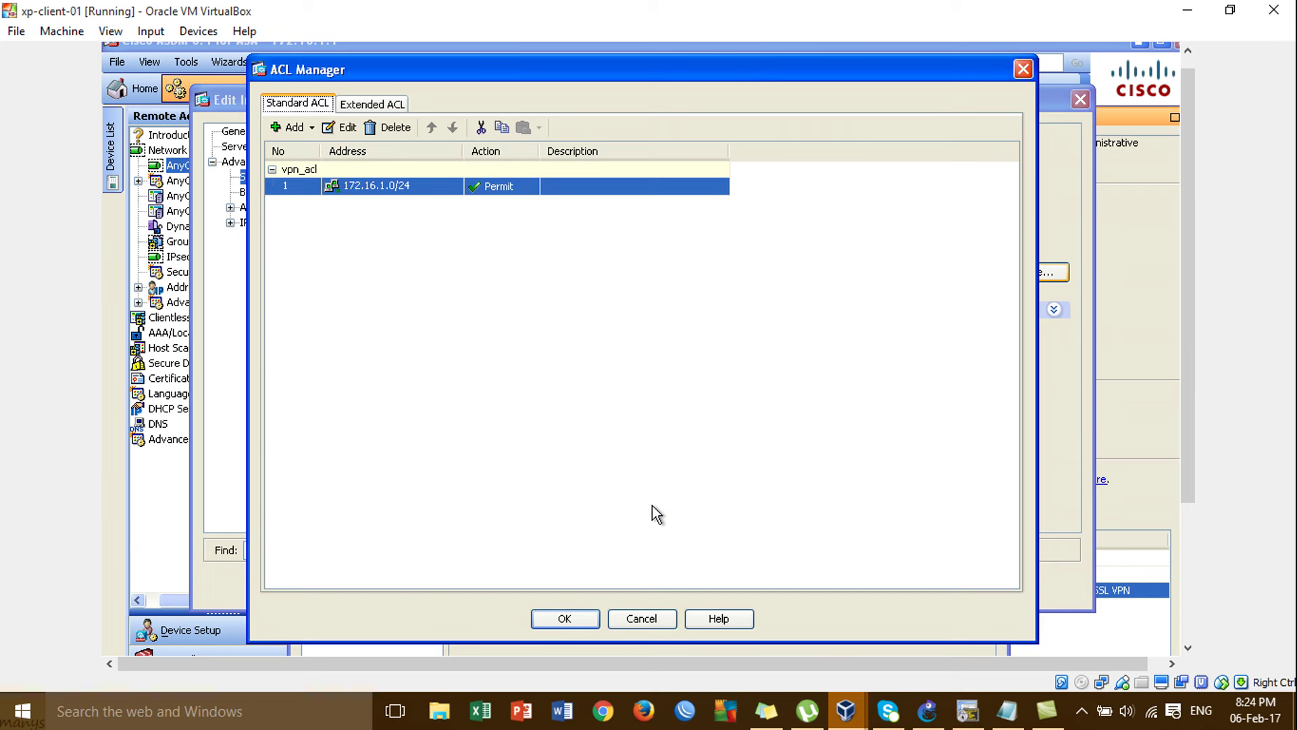
left_click(569, 618)
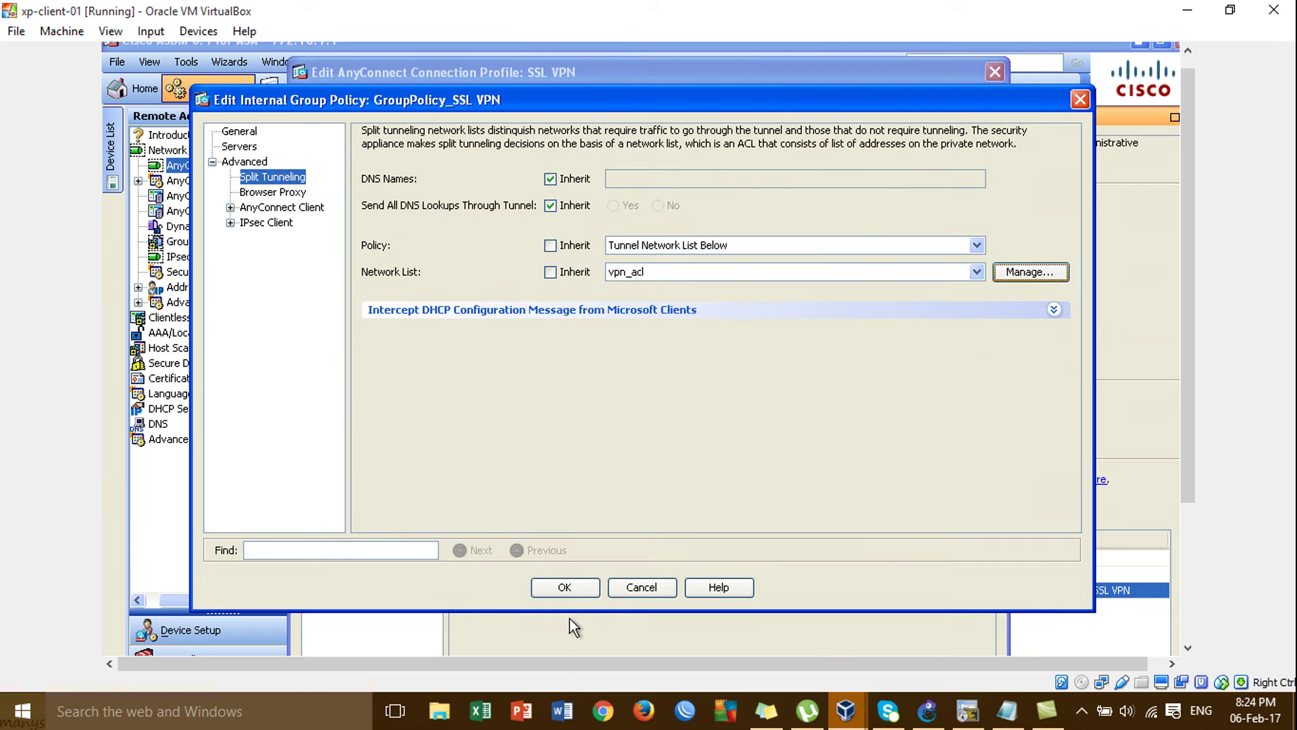
Confirm the group policy and connection profile edits, apply them to the ASA, and save to flash.
left_click(577, 588)
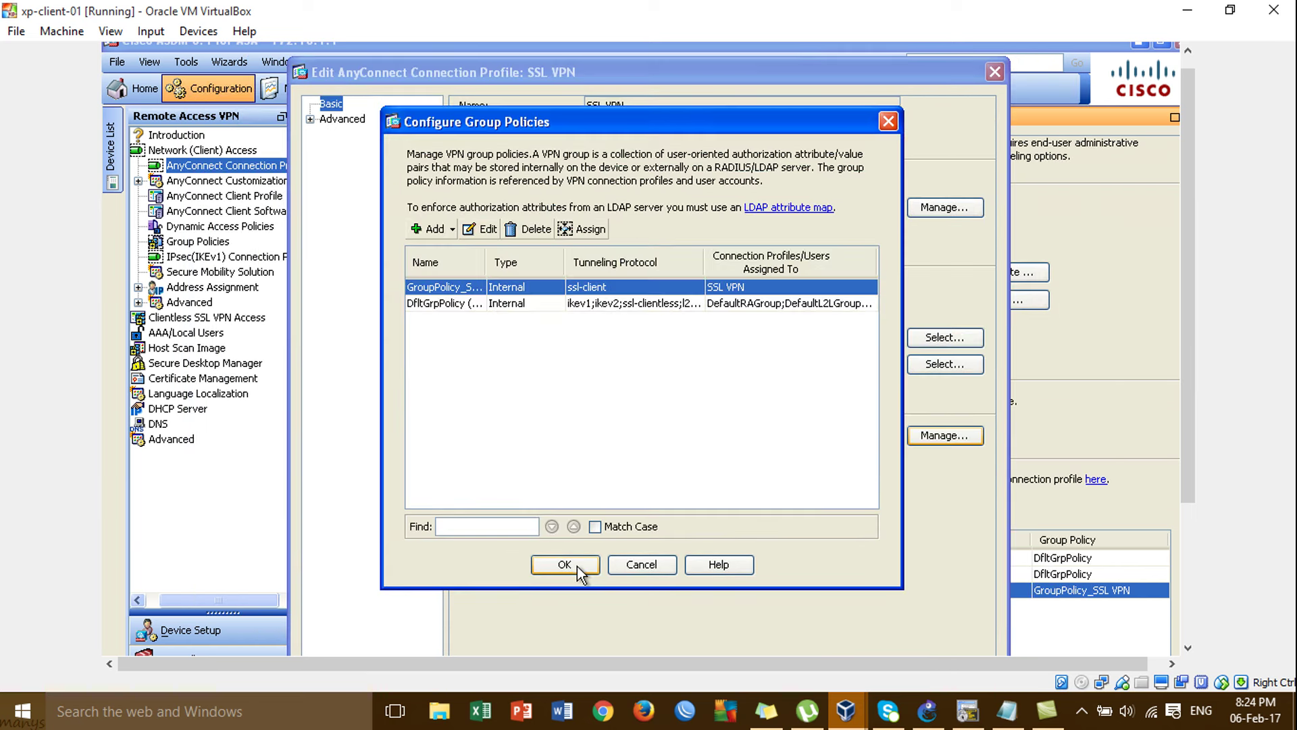
left_click(564, 564)
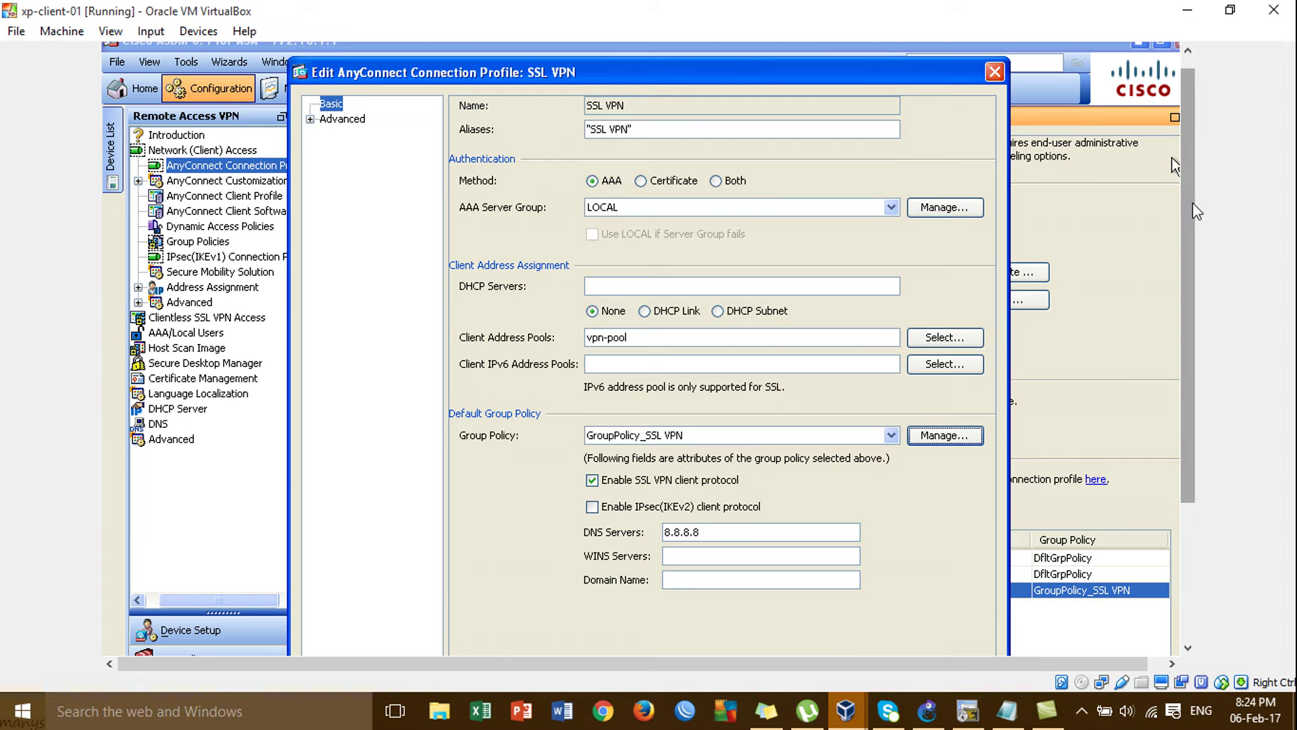
left_click_drag(1195, 202, 1223, 355)
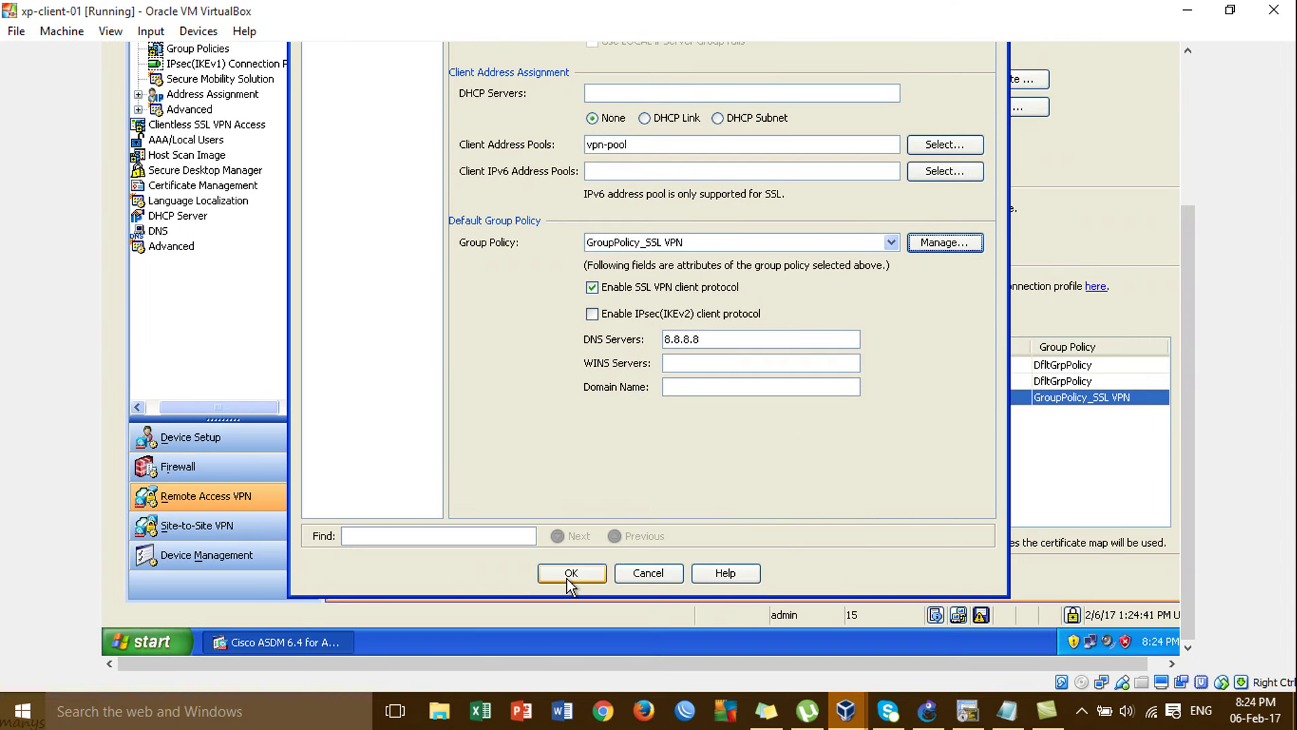
left_click(570, 574)
left_click(733, 580)
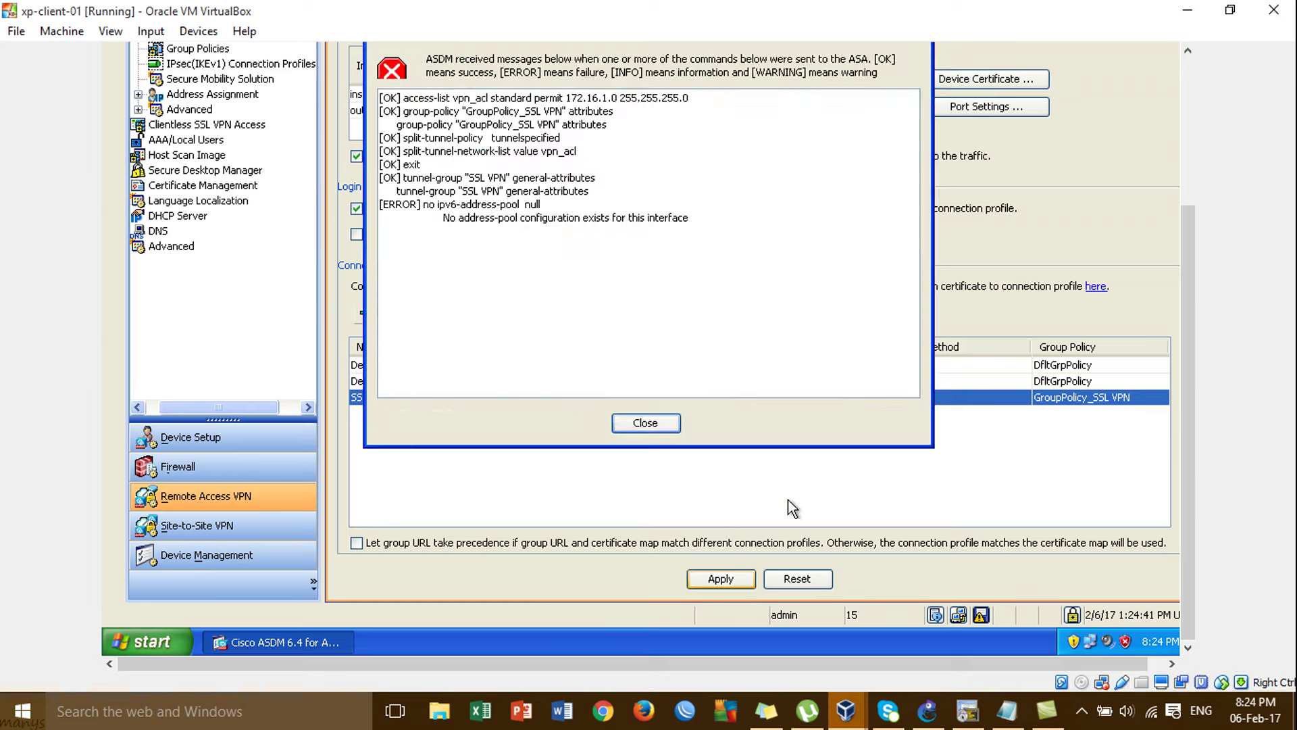
left_click_drag(1190, 359, 1183, 286)
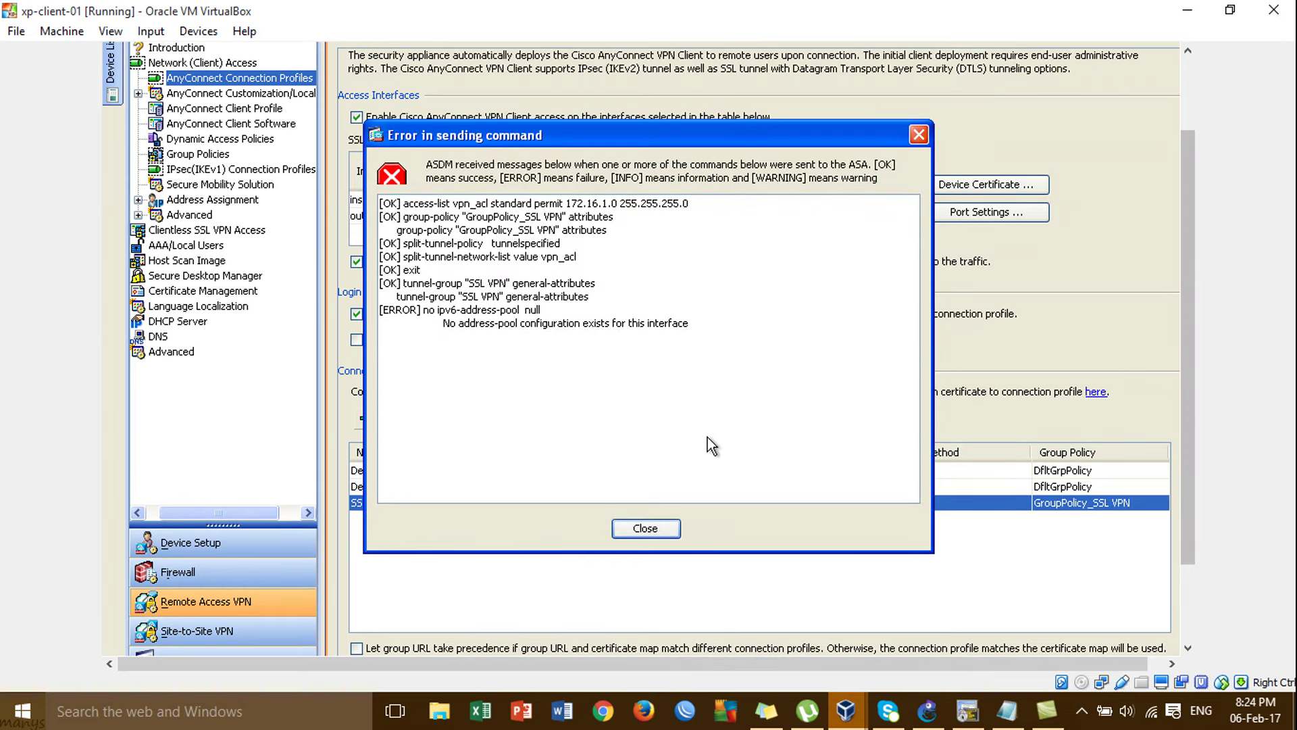
left_click(645, 528)
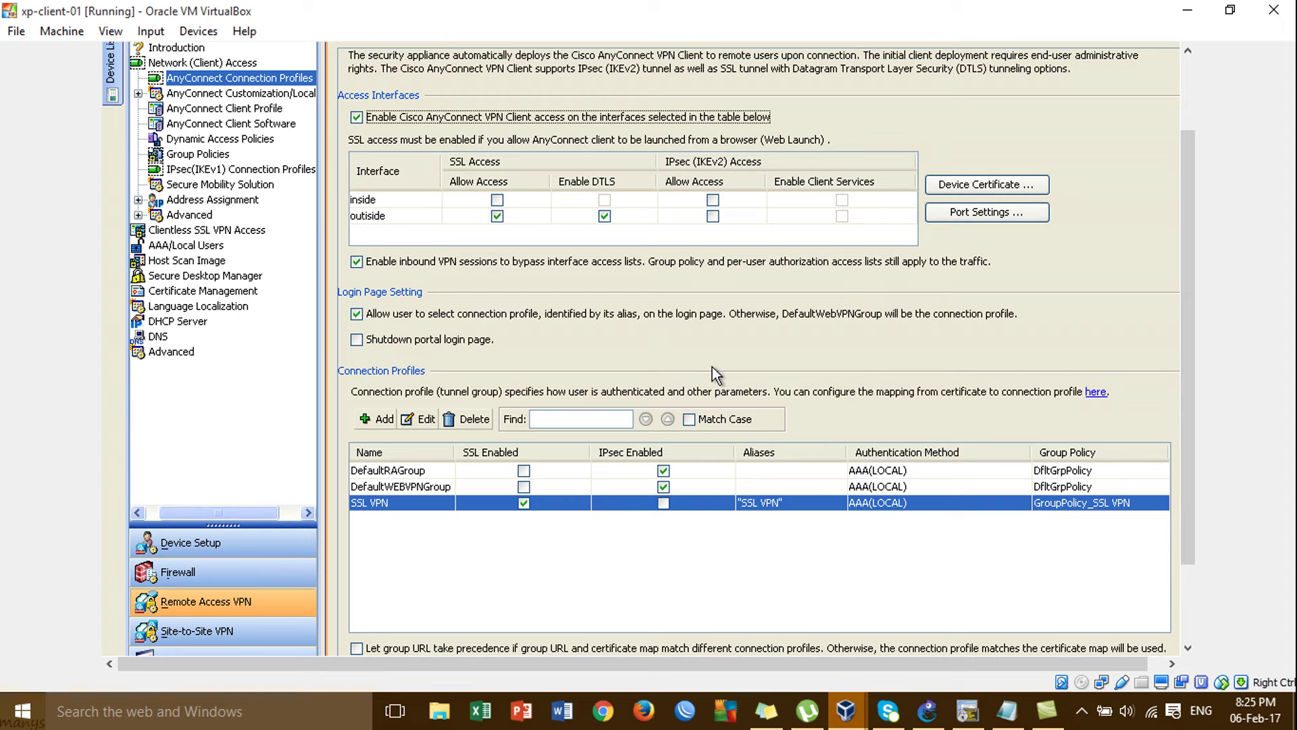
left_click_drag(1185, 472, 1186, 415)
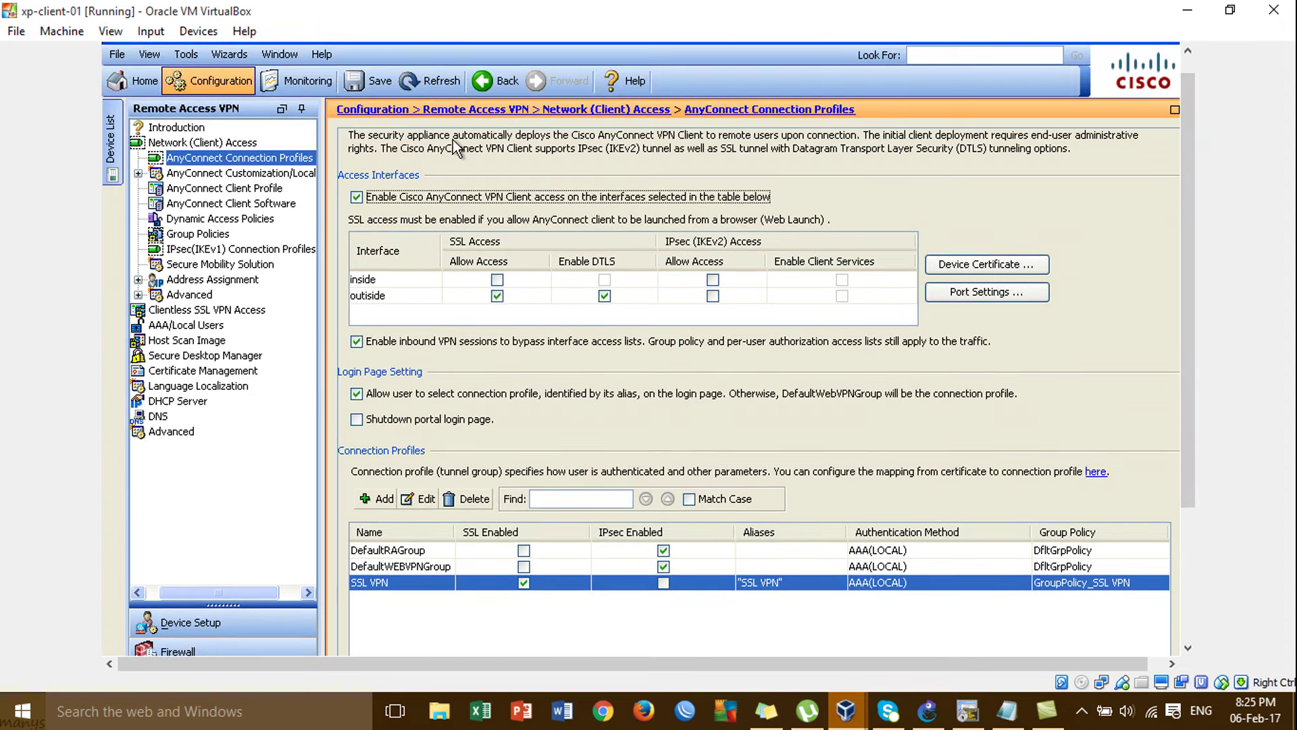
left_click(380, 82)
Switch to winxp-client-03 and open the AnyConnect status window from the tray.
left_click(1188, 11)
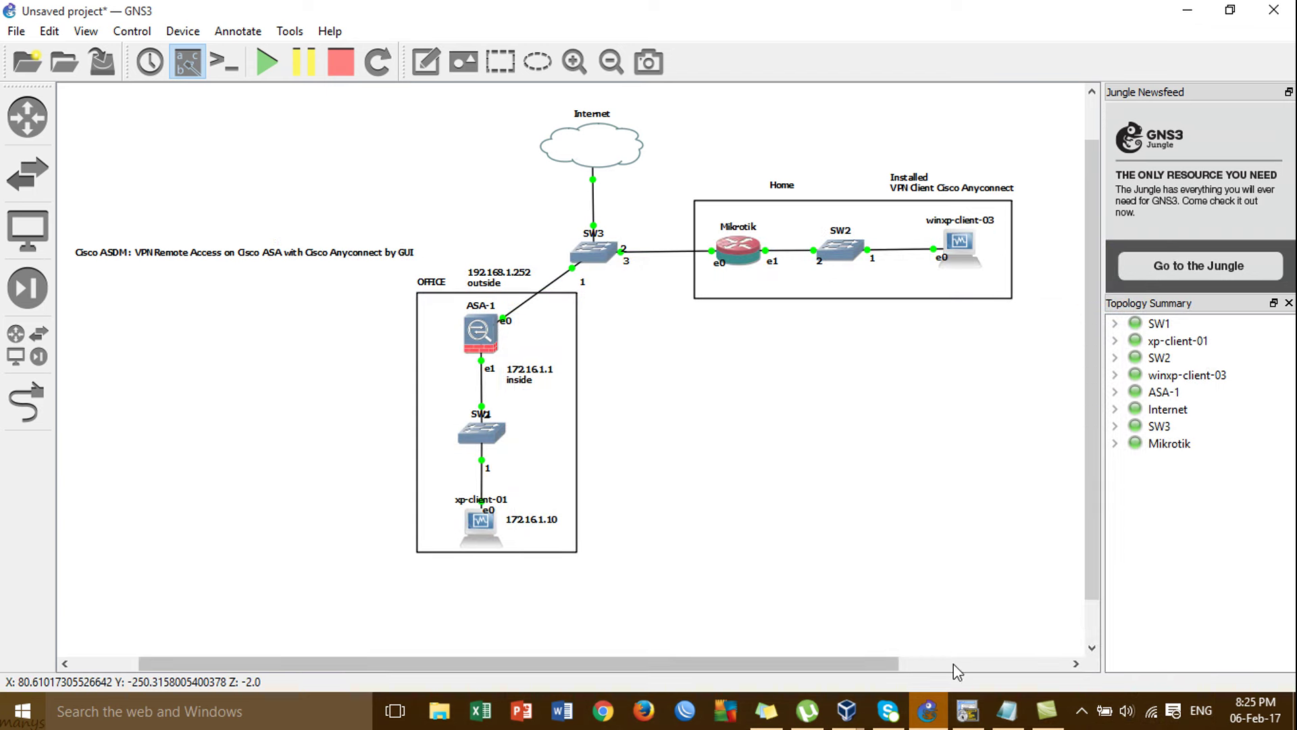
mouse_move(853, 713)
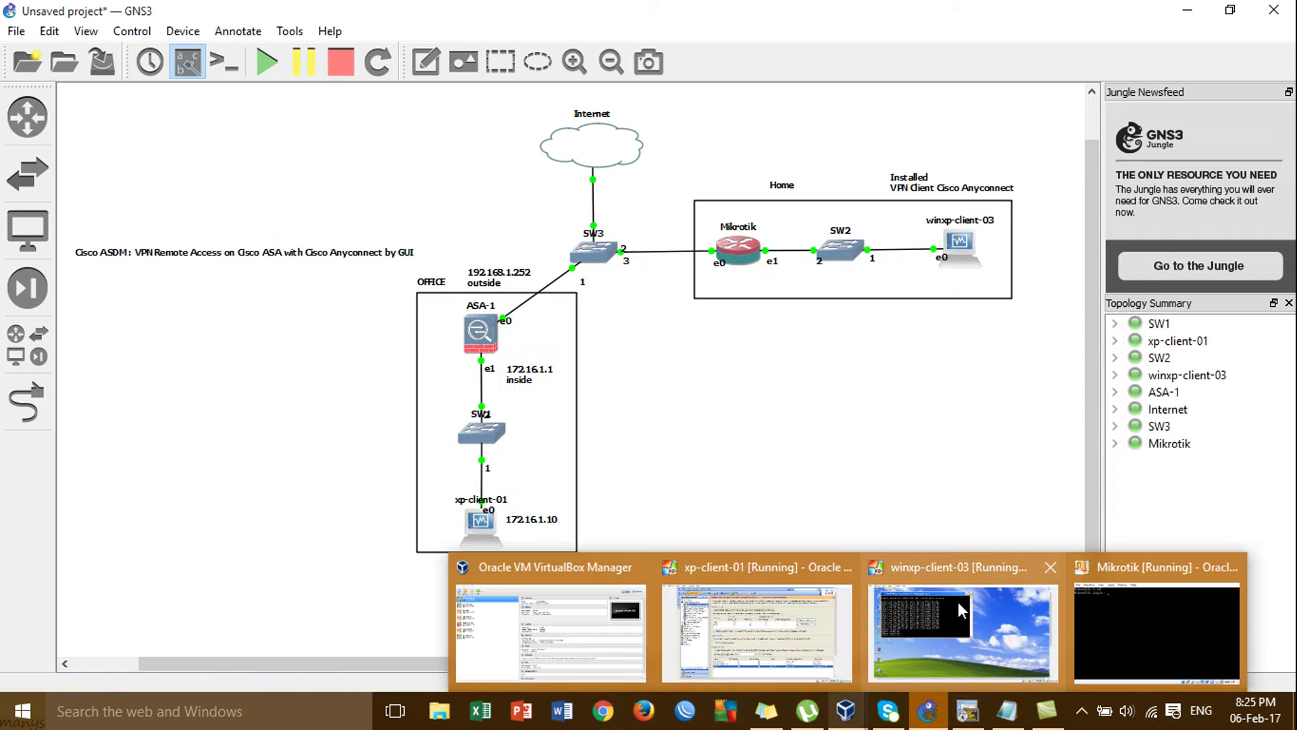
left_click(958, 601)
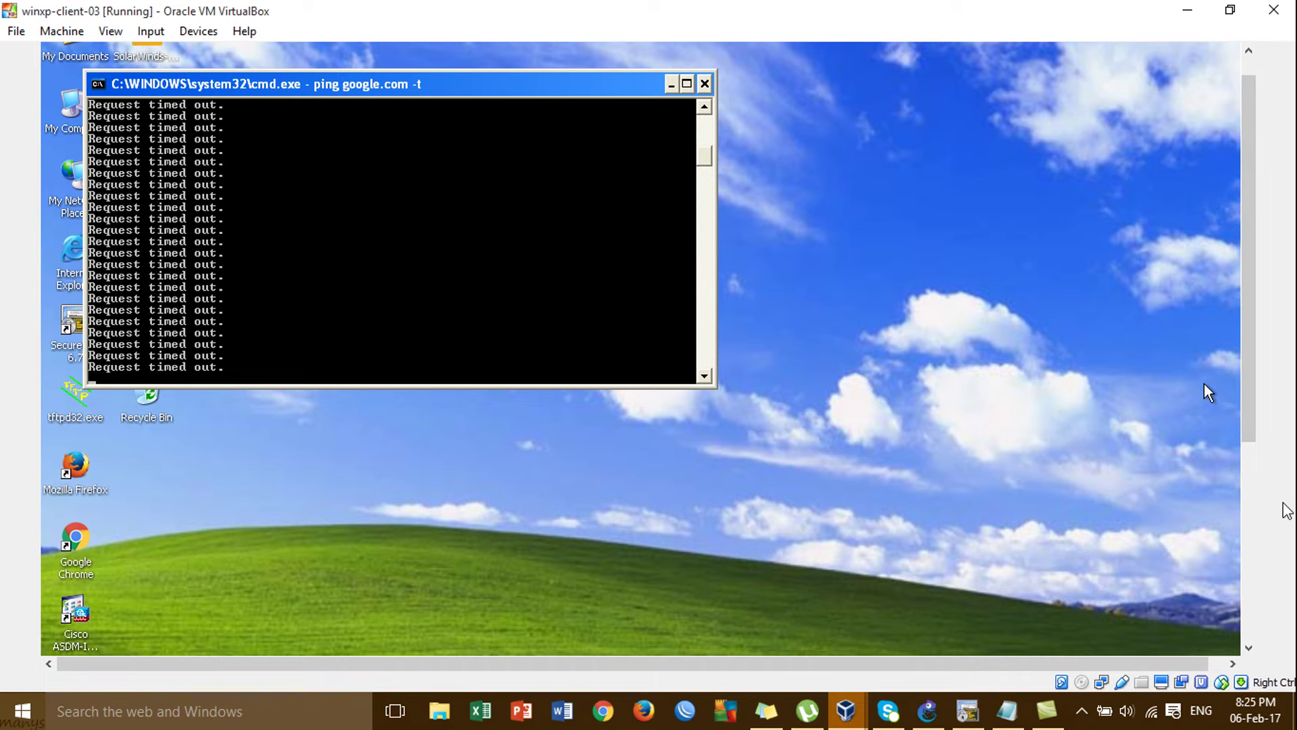
left_click(1255, 575)
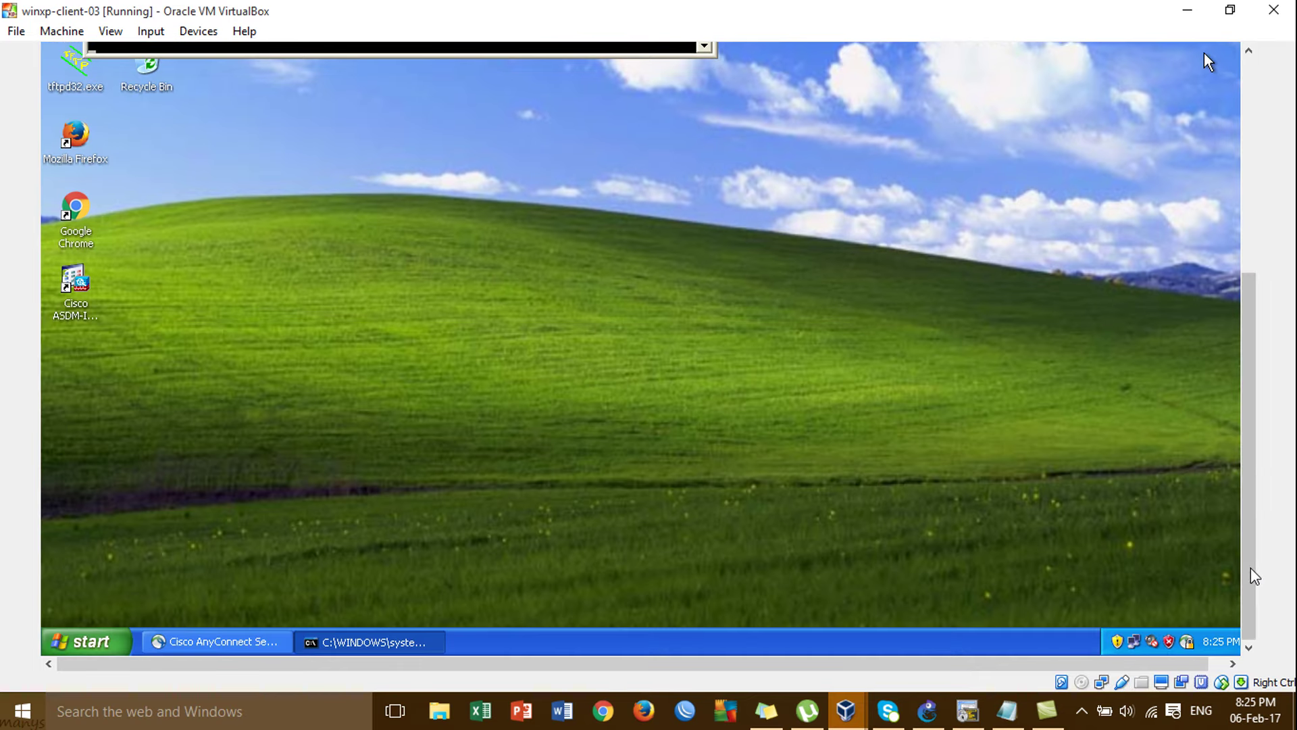
left_click(1186, 642)
left_click(1251, 221)
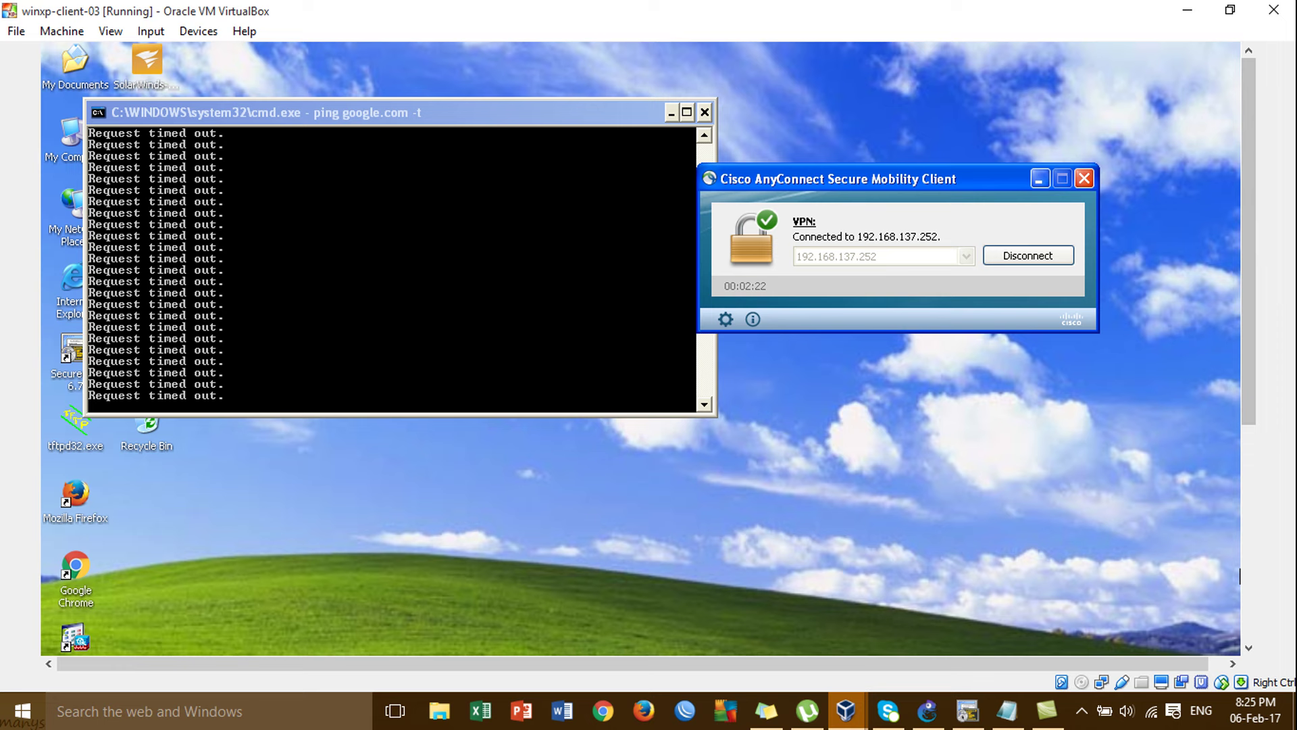
Disconnect and reconnect AnyConnect to 192.168.137.252, accepting the certificate and submitting the password.
left_click(1044, 261)
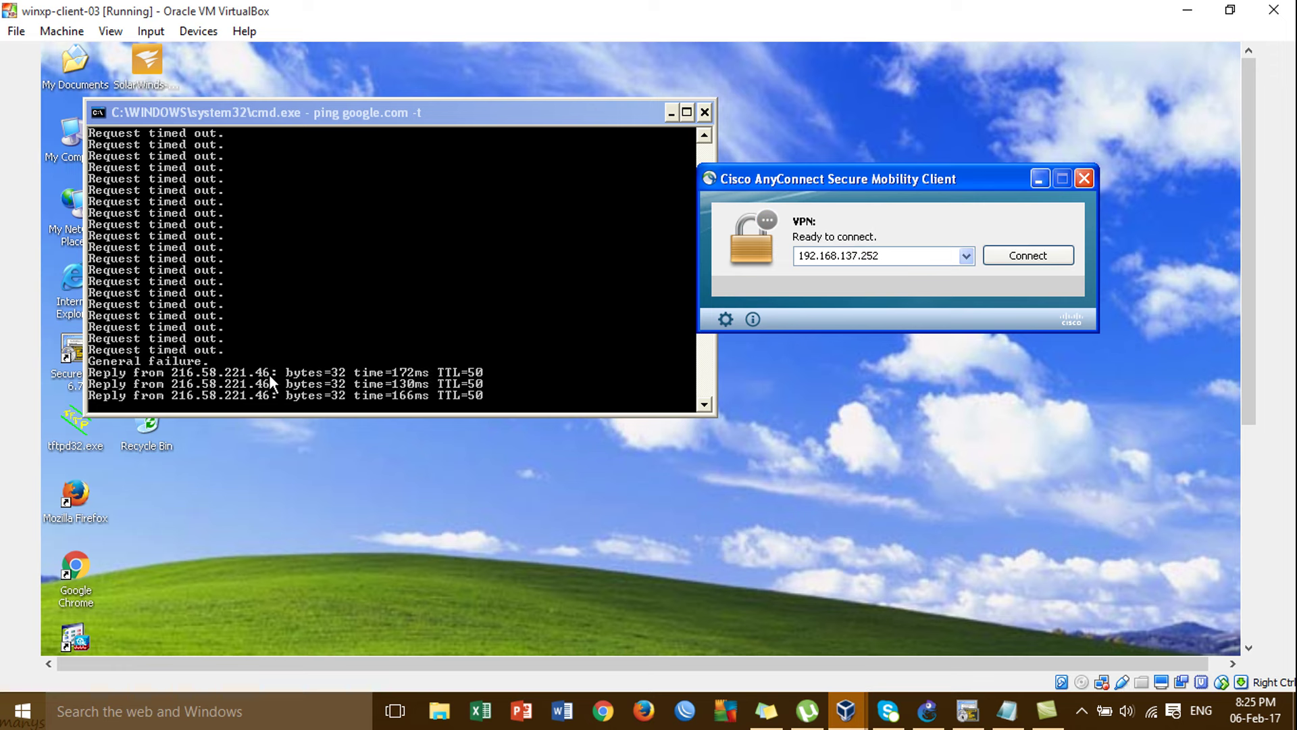
left_click(1029, 256)
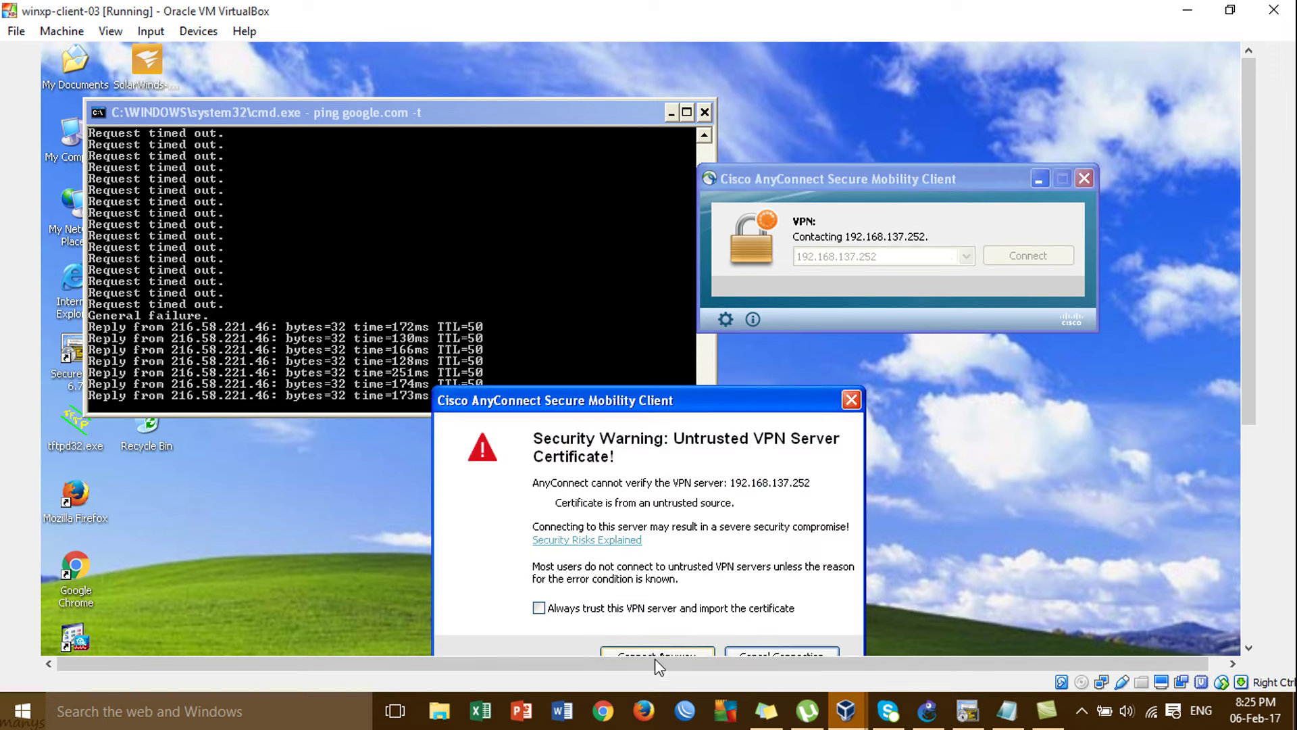
left_click(657, 653)
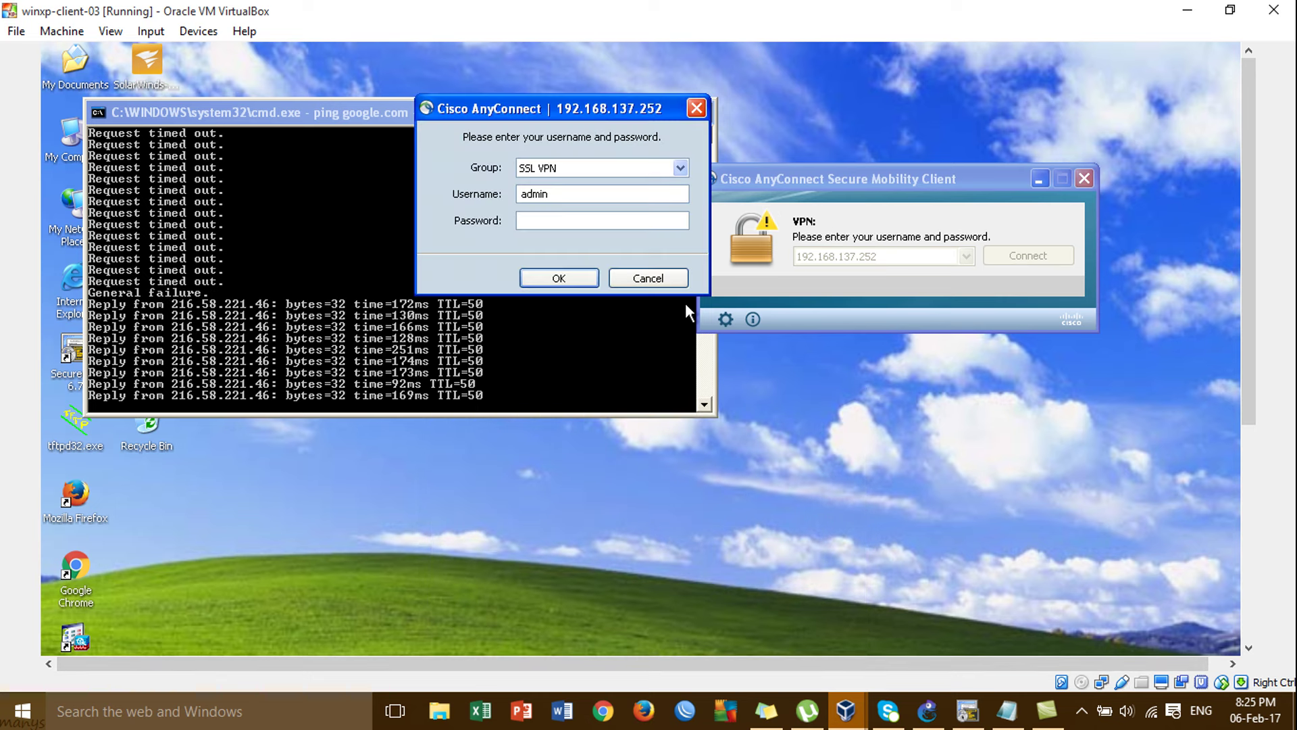
type("*****")
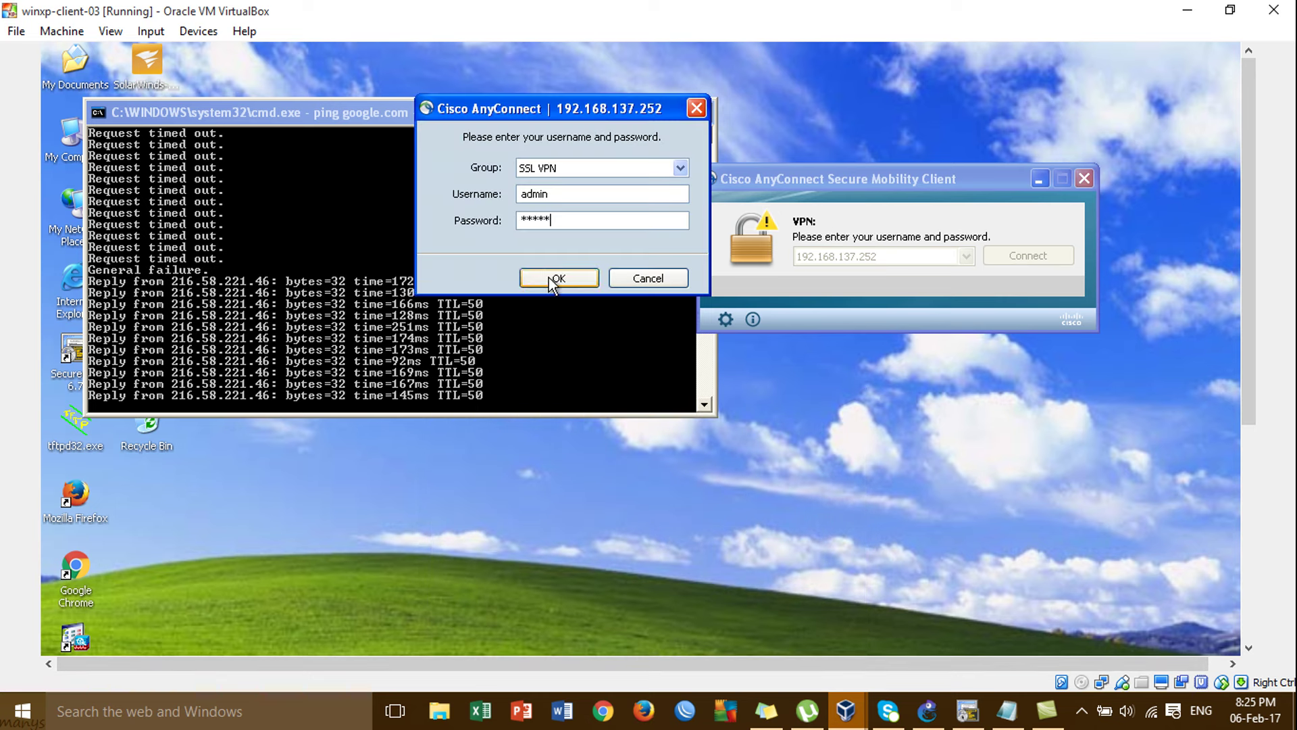
left_click(547, 274)
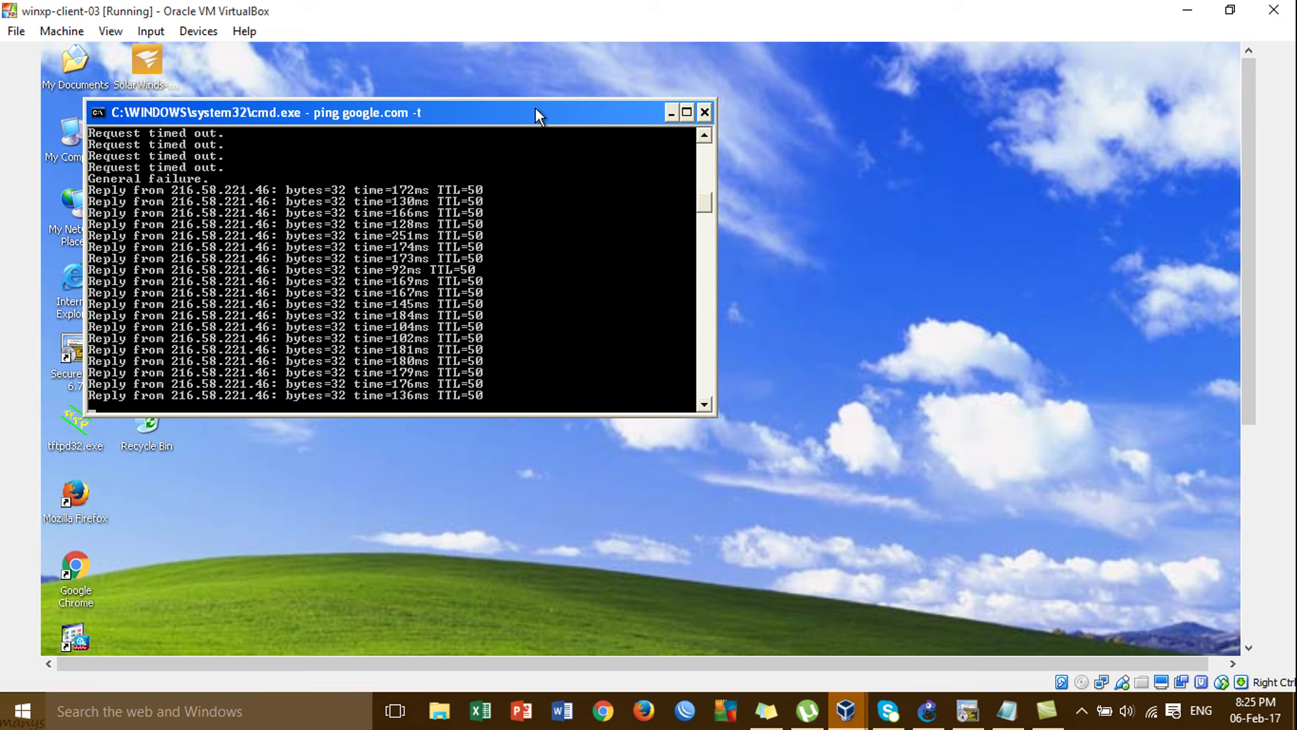
Reposition the ping window and bring the AnyConnect window, connected to 192.168.137.252, to the front.
left_click_drag(535, 108, 652, 81)
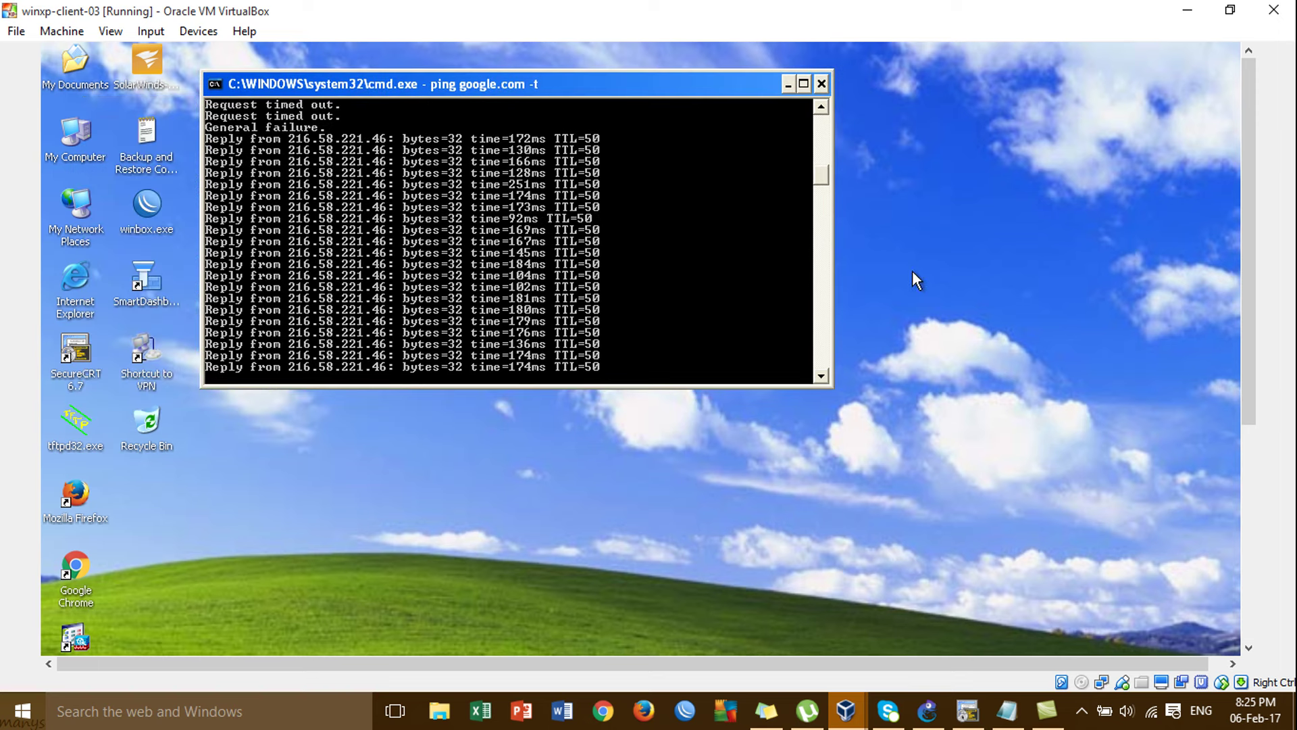
left_click(1249, 578)
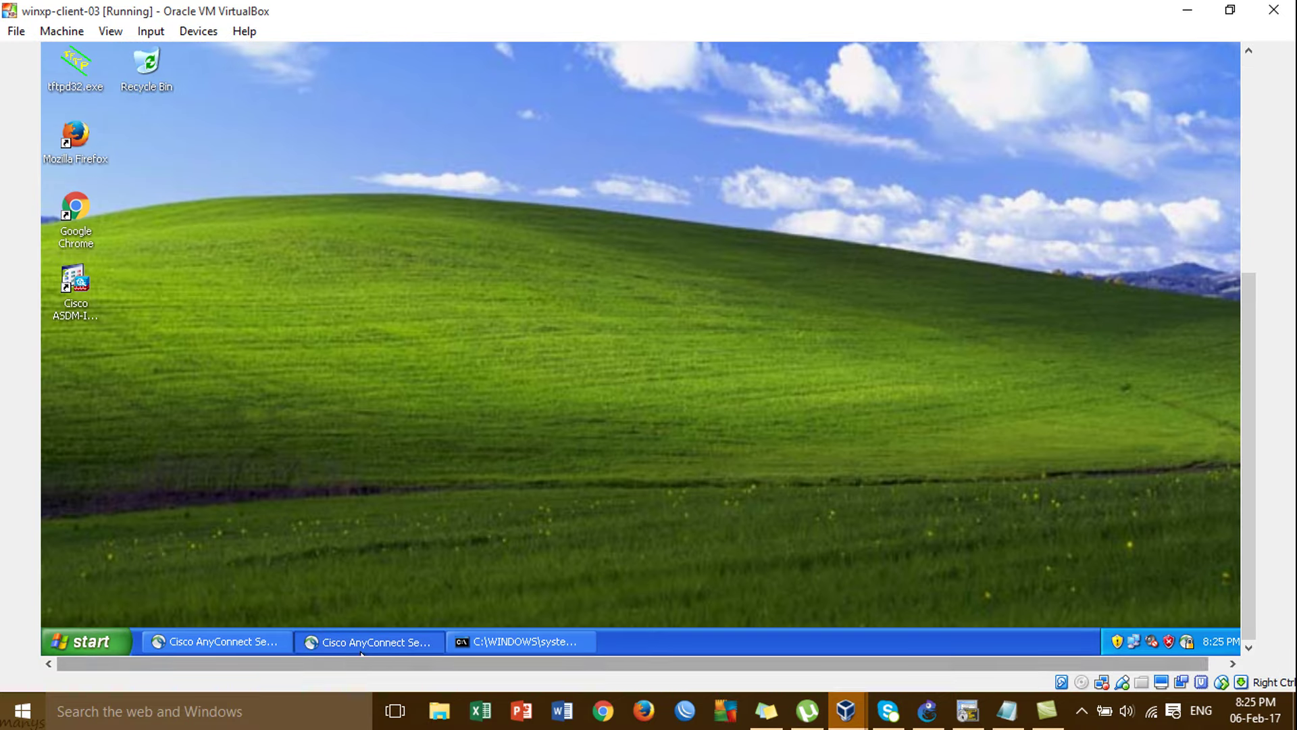
left_click(1249, 138)
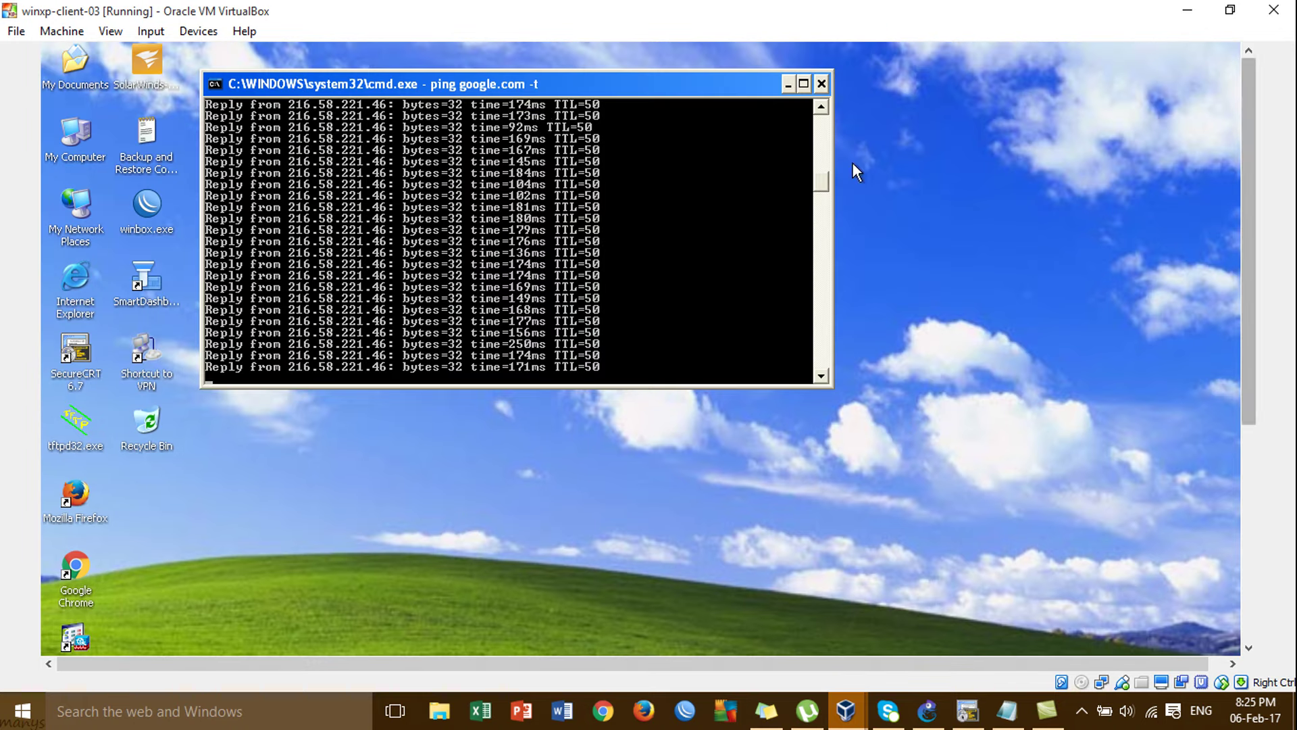
left_click_drag(639, 87, 588, 105)
left_click(1248, 493)
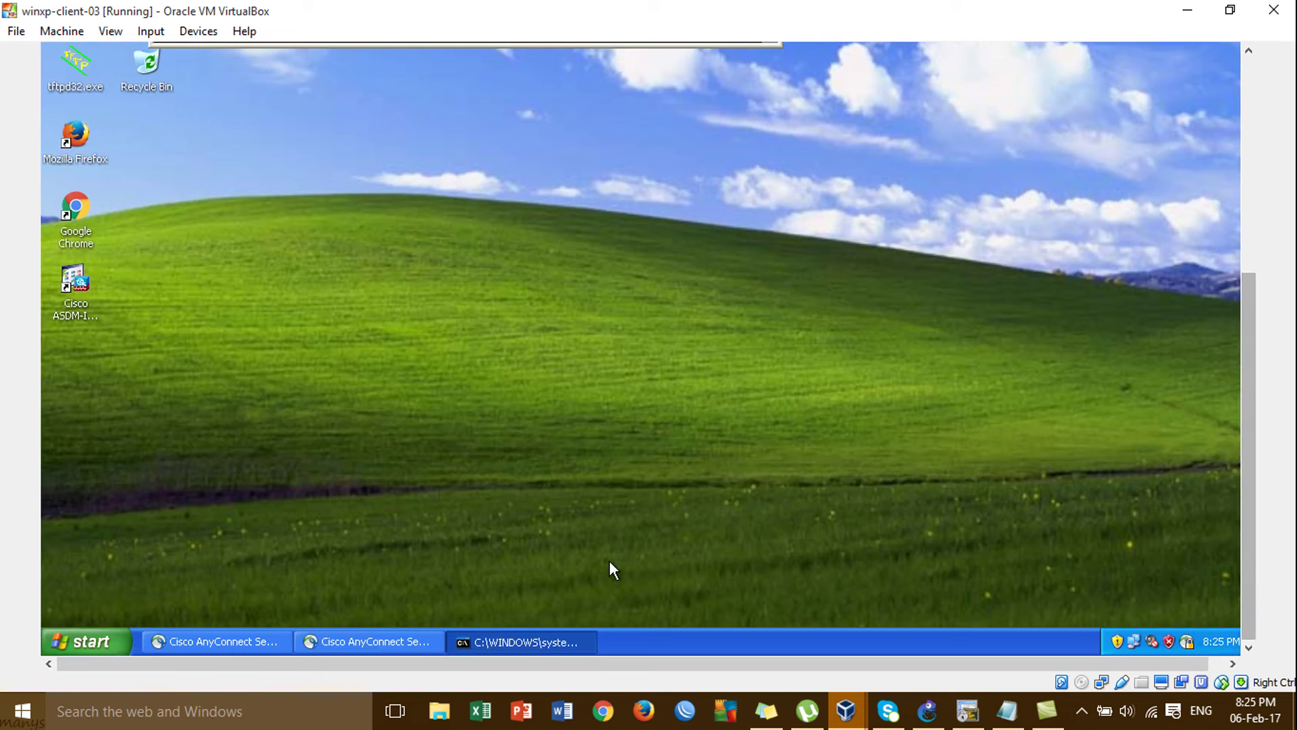
left_click(400, 647)
left_click_drag(1250, 408, 1235, 187)
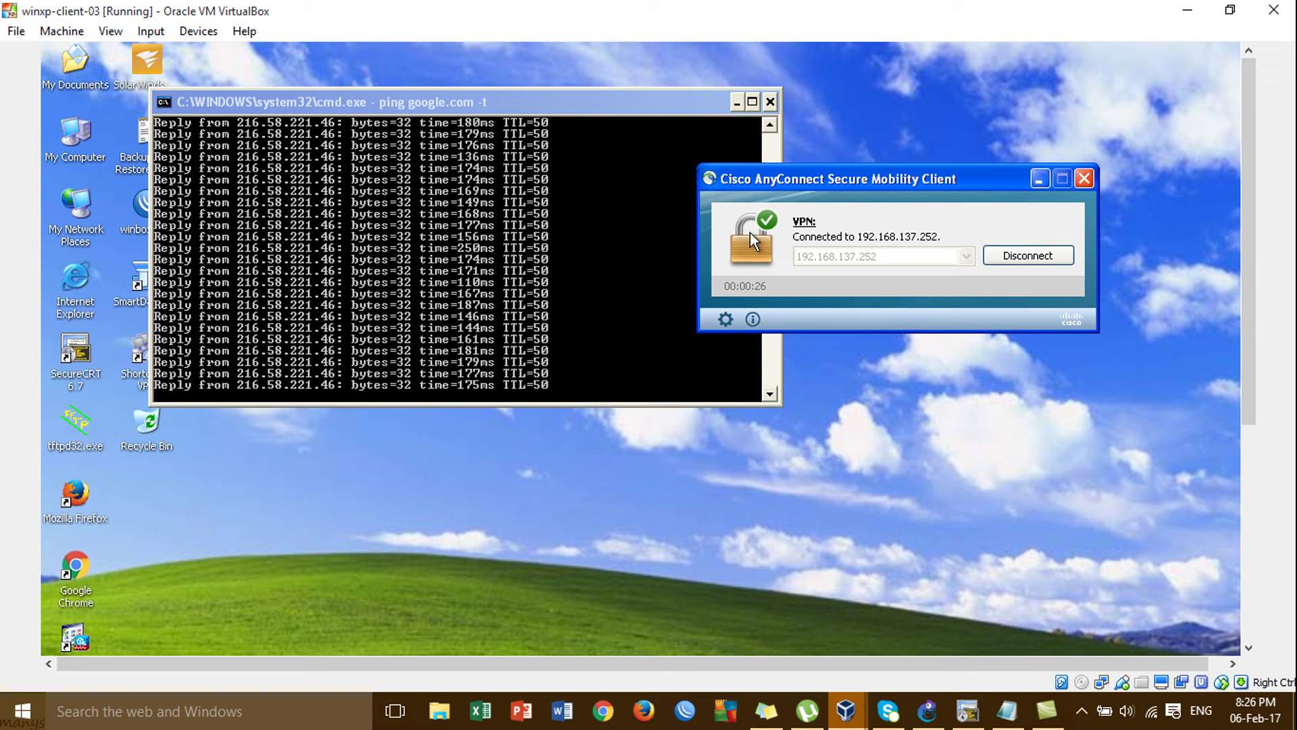
Stop the google.com ping and ping the inside host 172.16.1.10 instead.
left_click(627, 265)
key("ctrl+c")
key("Up")
key("BackSpace")
key("BackSpace")
key("BackSpace")
key("BackSpace")
key("BackSpace")
key("BackSpace")
key("BackSpace")
key("BackSpace")
key("BackSpace")
key("BackSpace")
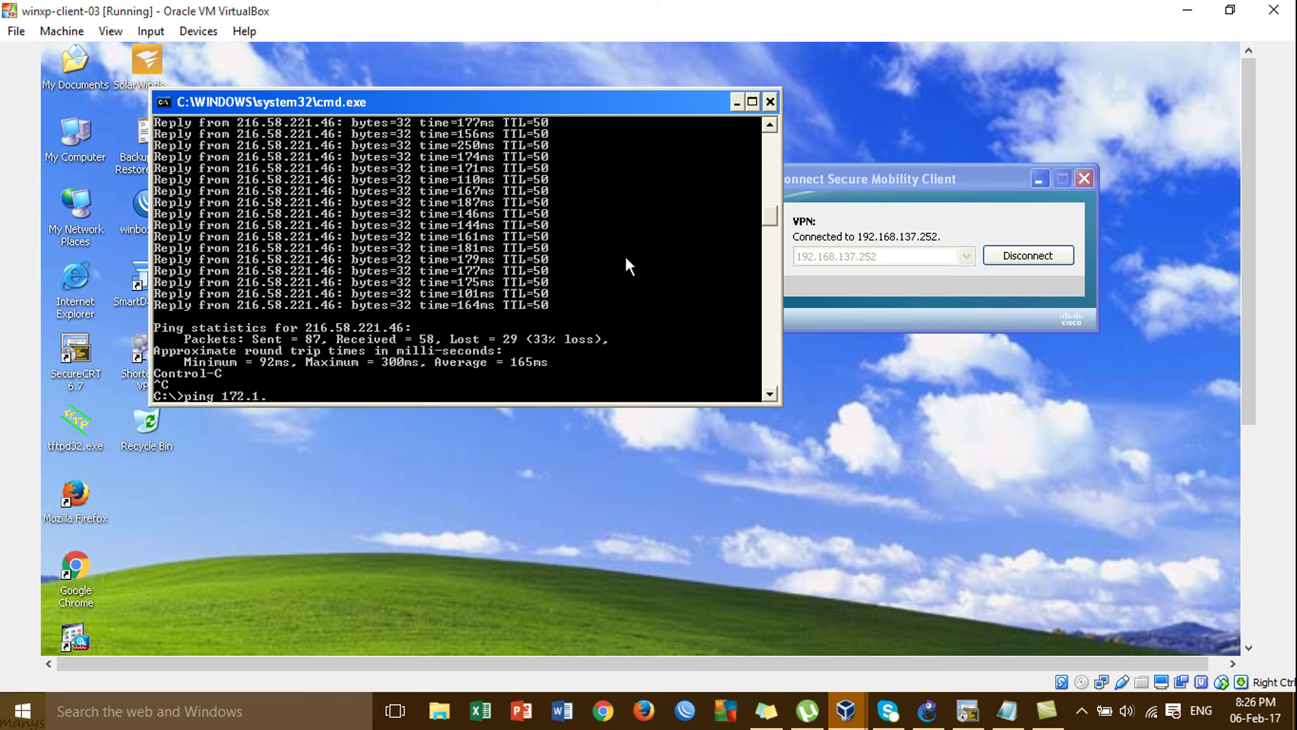
type("172.16.1.10")
key("Return")
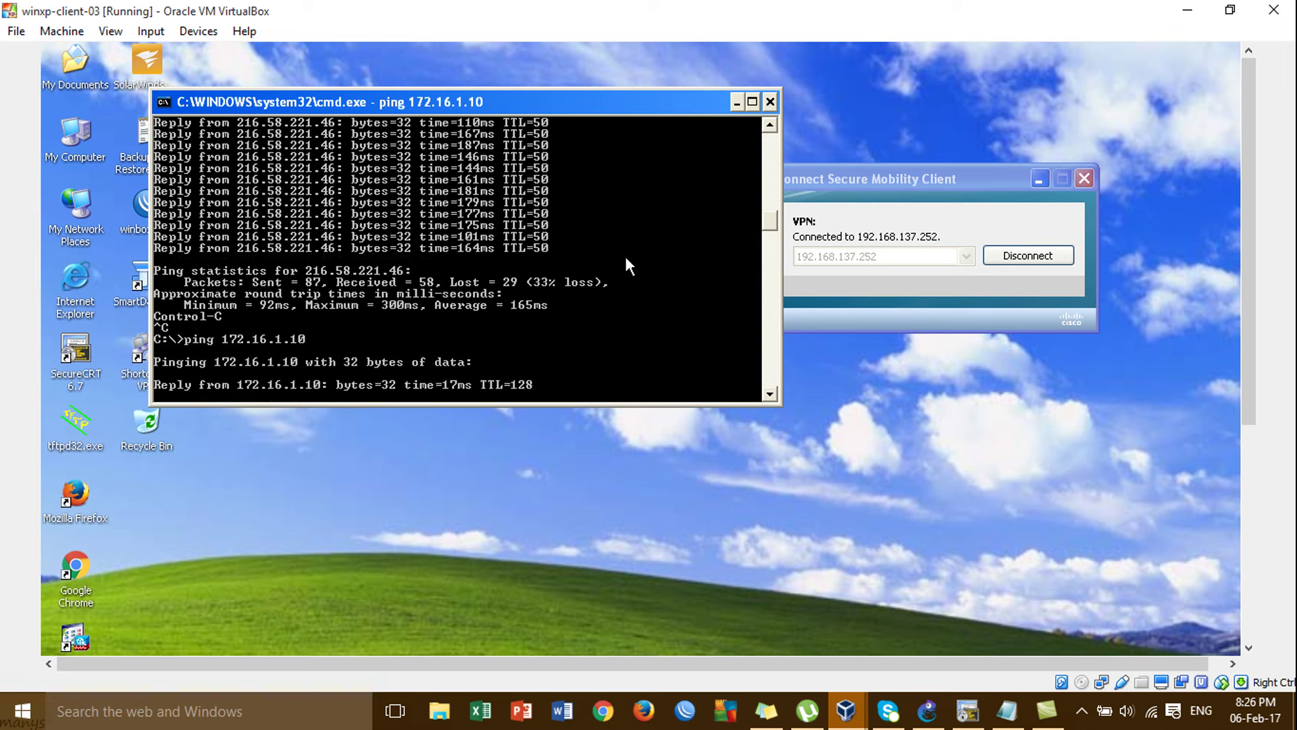
key("ctrl+c")
Ping google.com again, with the AnyConnect window moved beside the command window.
key("Up")
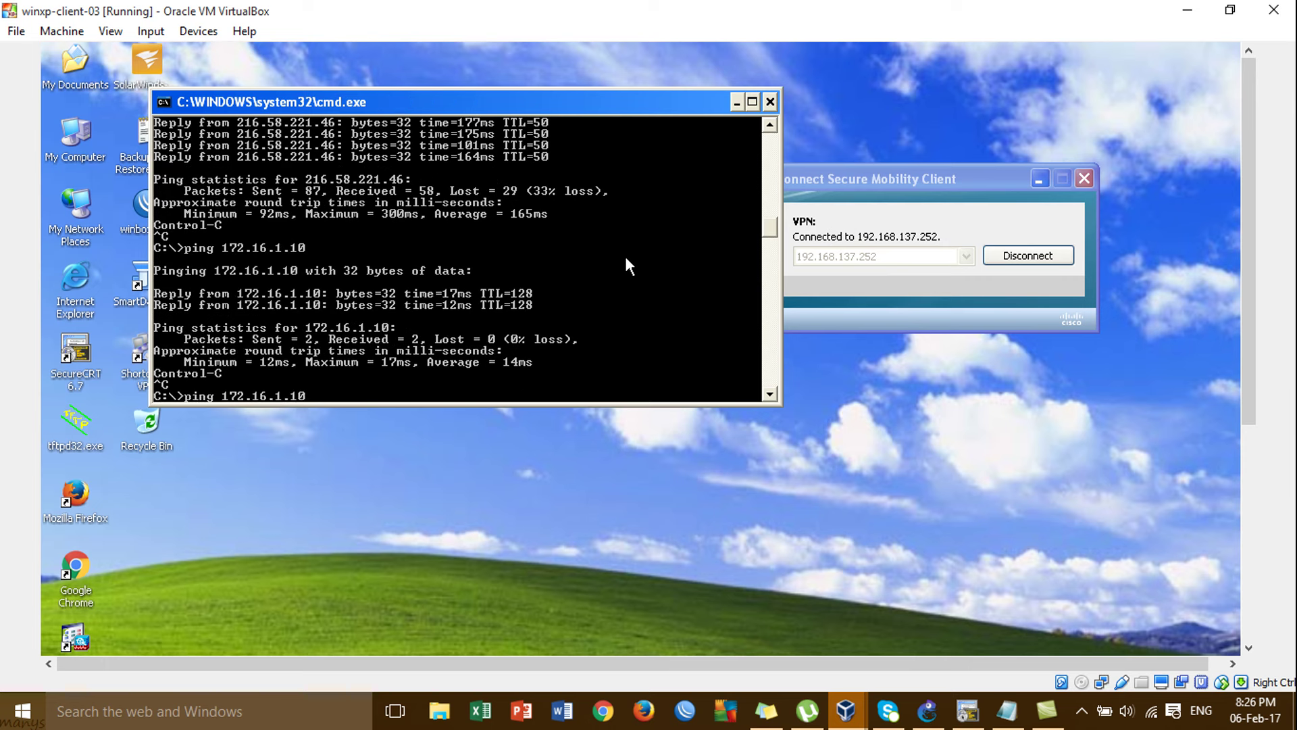
key("BackSpace")
key("BackSpace")
key("BackSpace")
key("BackSpace")
key("BackSpace")
key("BackSpace")
key("BackSpace")
key("BackSpace")
key("BackSpace")
key("BackSpace")
type("googe.")
key("Return")
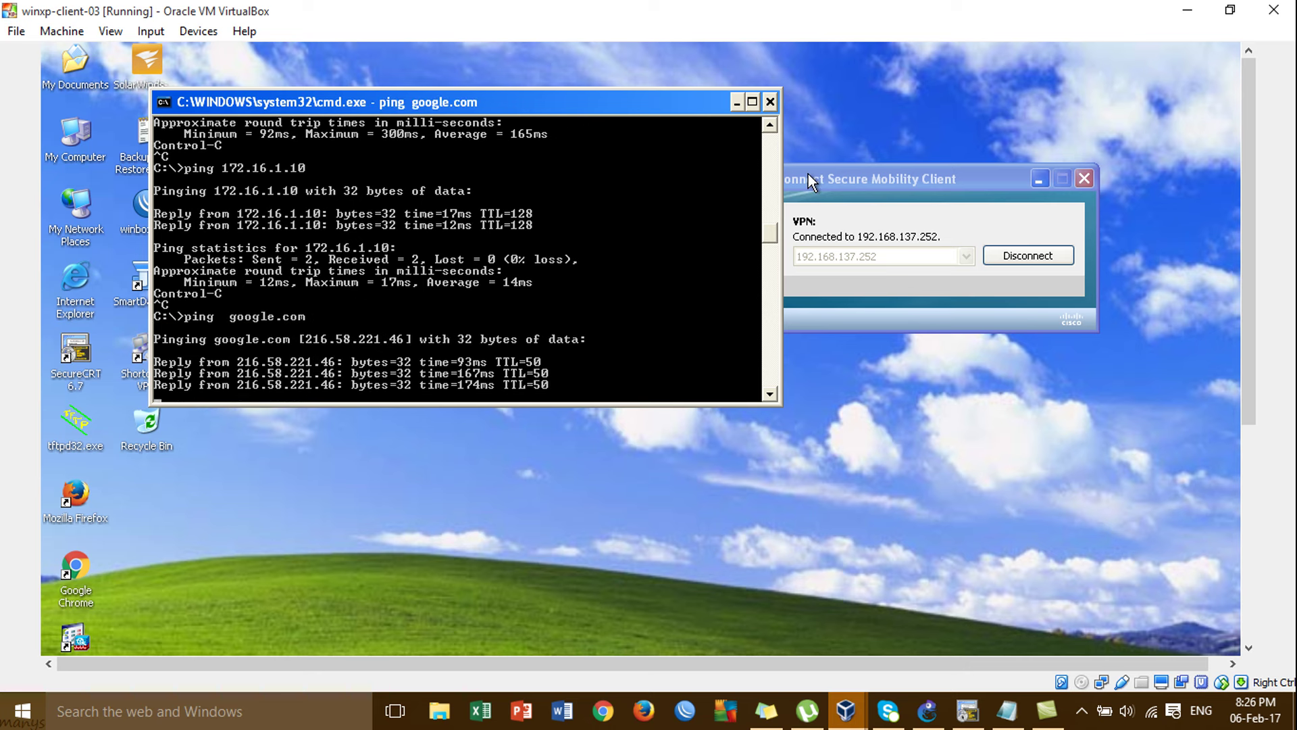
left_click_drag(808, 173, 900, 182)
left_click(637, 254)
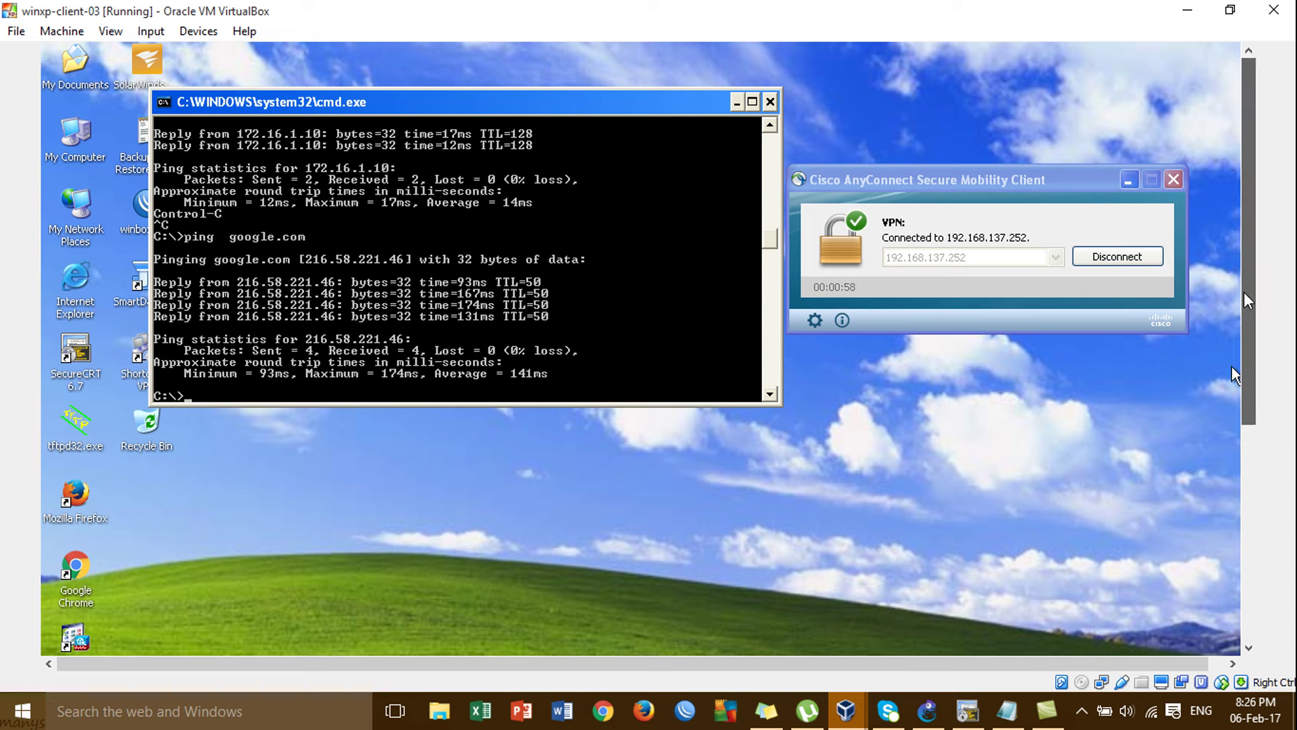
mouse_move(1243, 294)
left_mouse_down()
mouse_move(1246, 346)
mouse_move(1241, 283)
mouse_move(1261, 537)
mouse_move(1239, 287)
left_mouse_up()
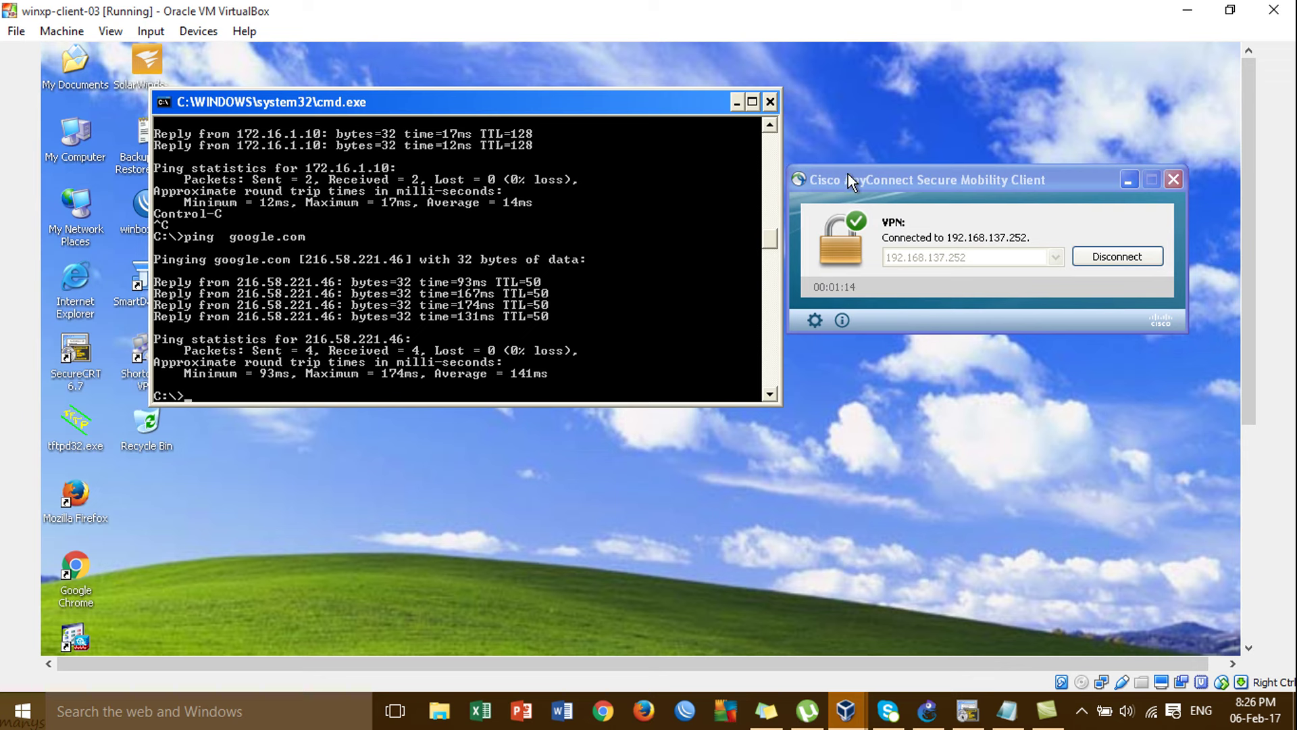
mouse_move(888, 181)
left_mouse_down()
mouse_move(895, 200)
mouse_move(888, 184)
left_mouse_up()
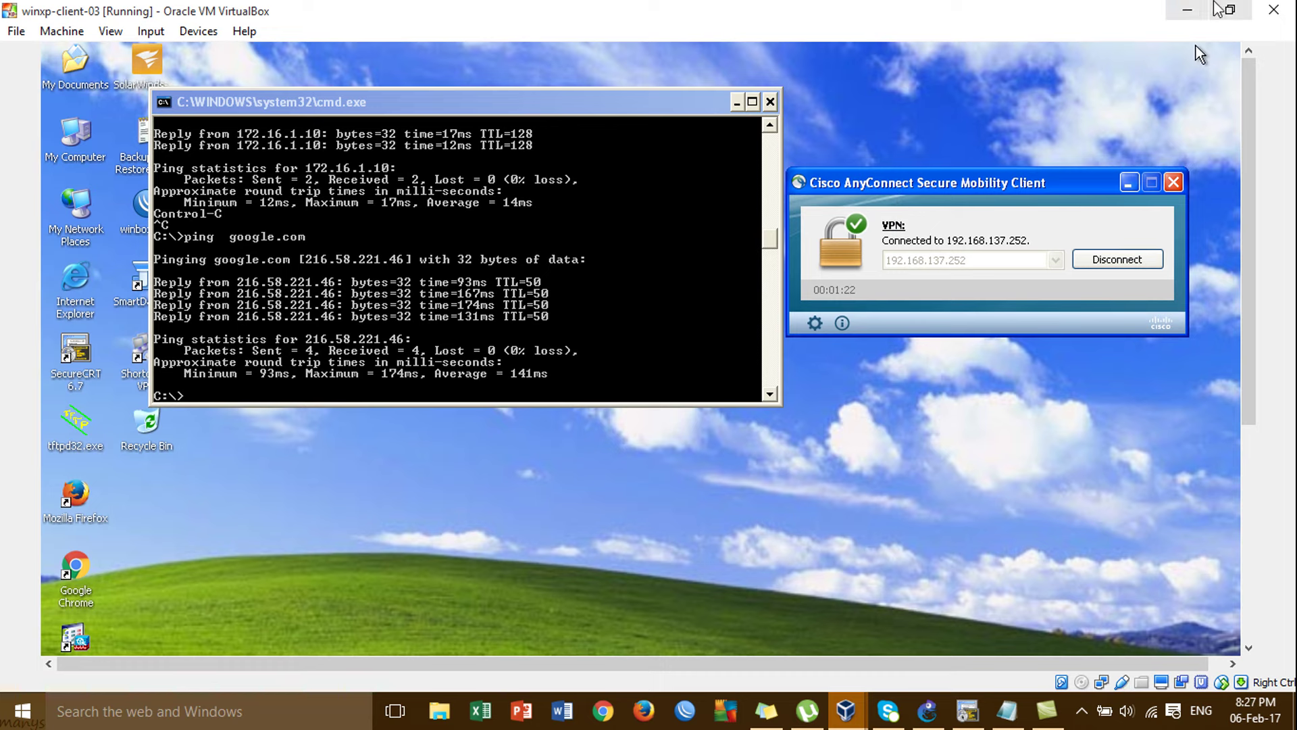
Minimise the XP VirtualBox and GNS3 windows, then expand the hidden tray icons.
left_click(1188, 11)
left_click(1189, 12)
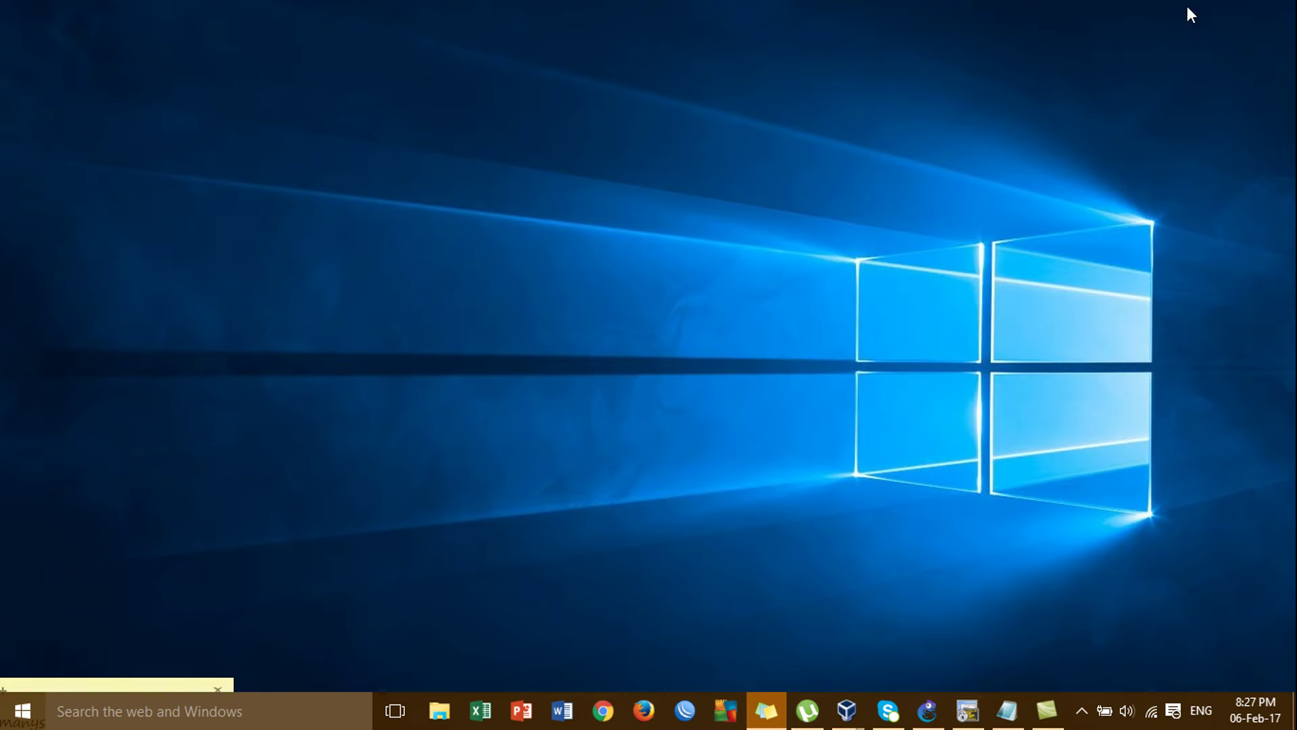
right_click(698, 105)
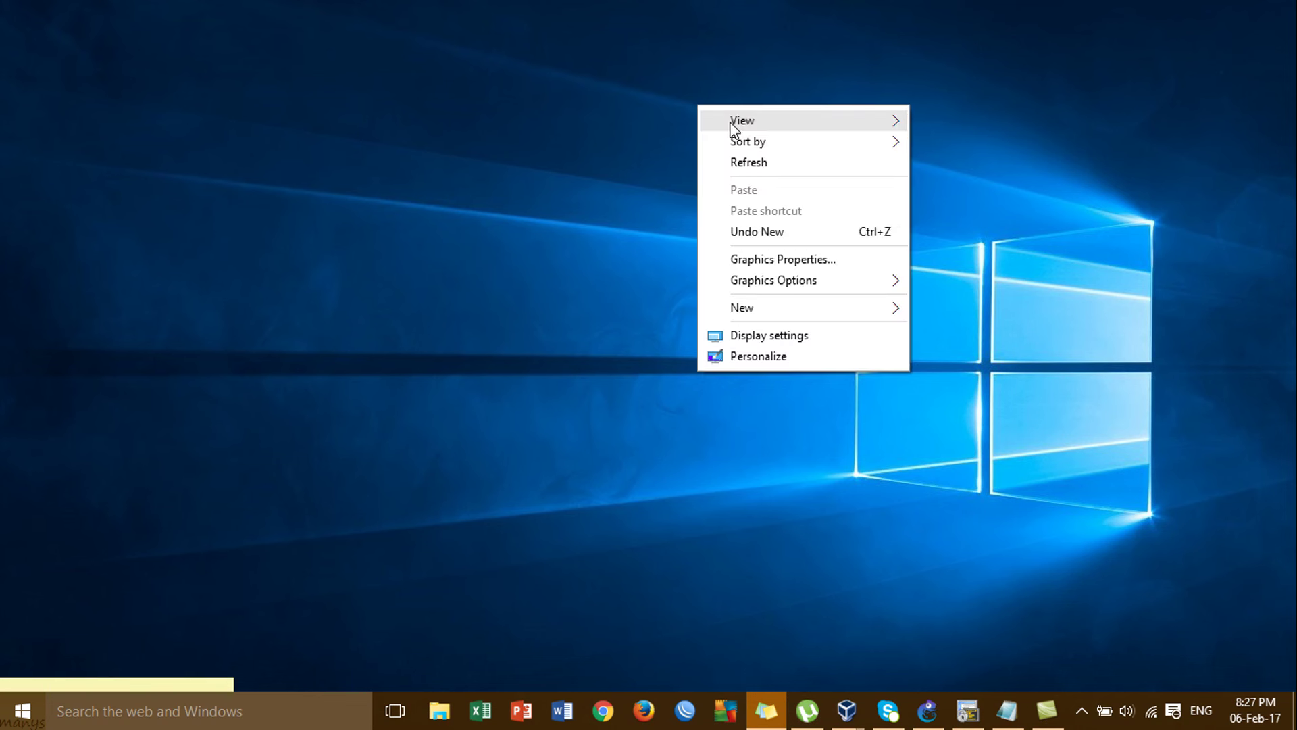
left_click(610, 154)
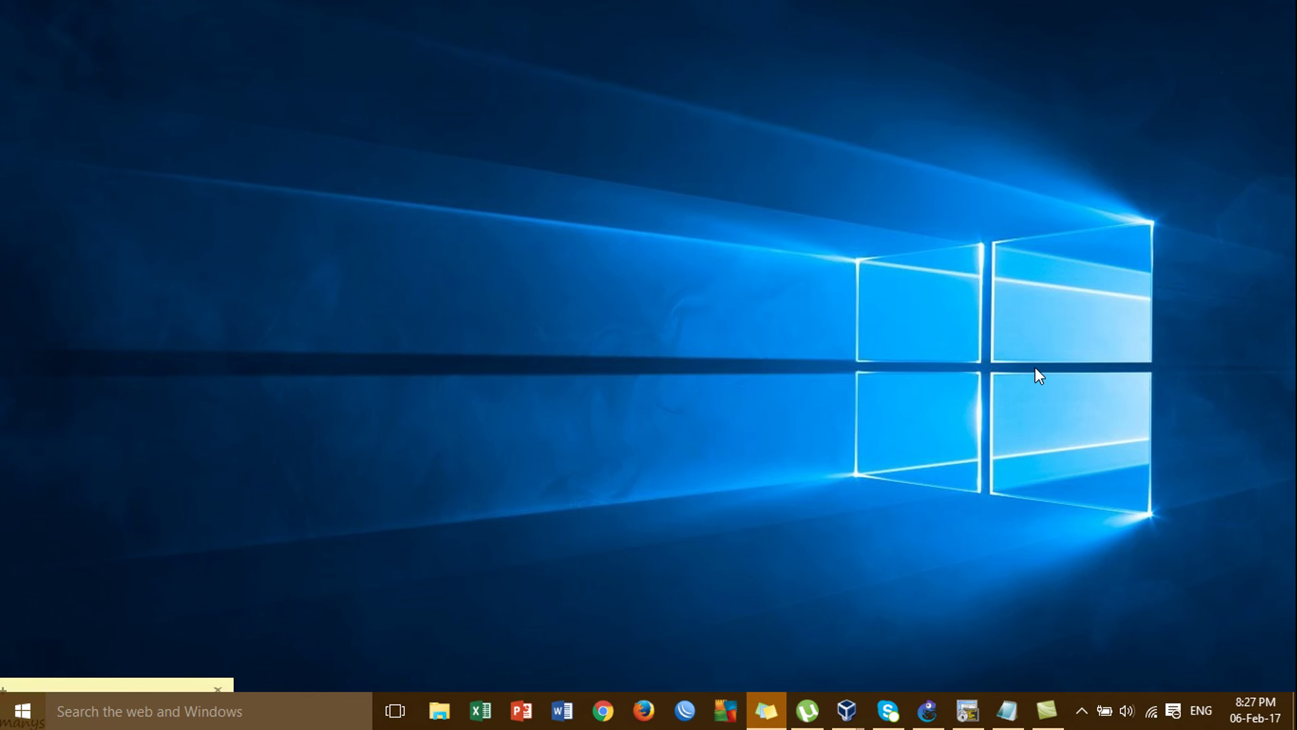
left_click(1081, 709)
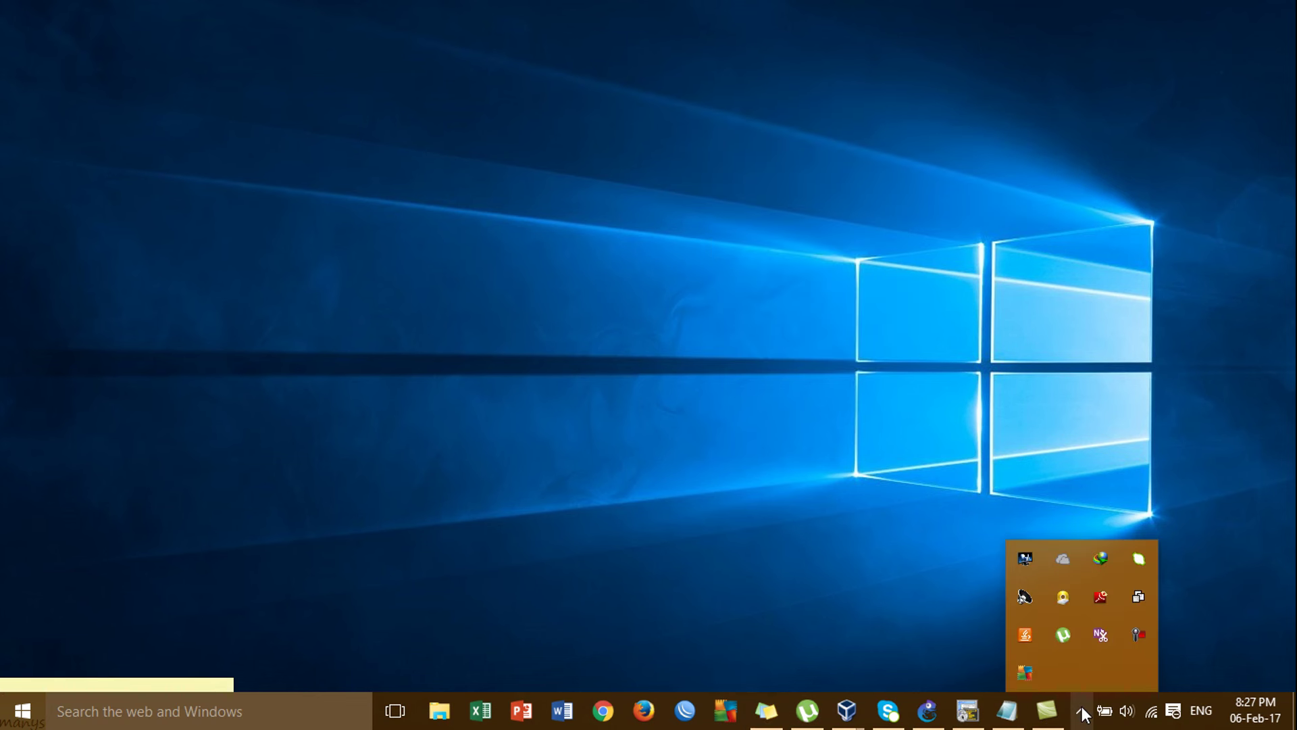